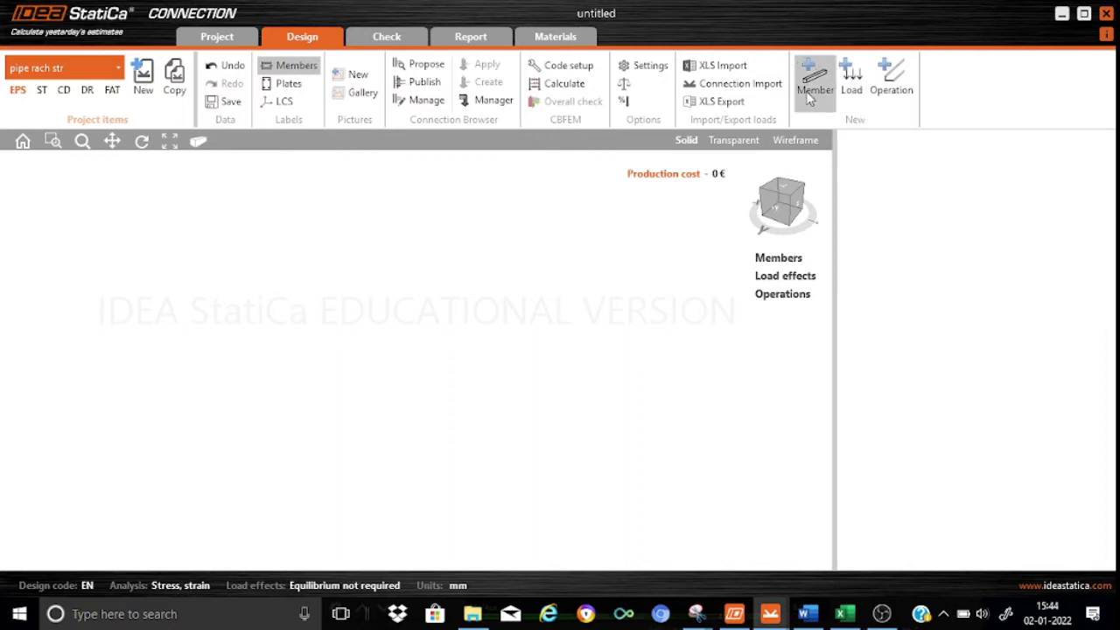
Step: Add the first member with a rolled square hollow section K120/120/8 from the K series in S 275 steel
left_click(810, 96)
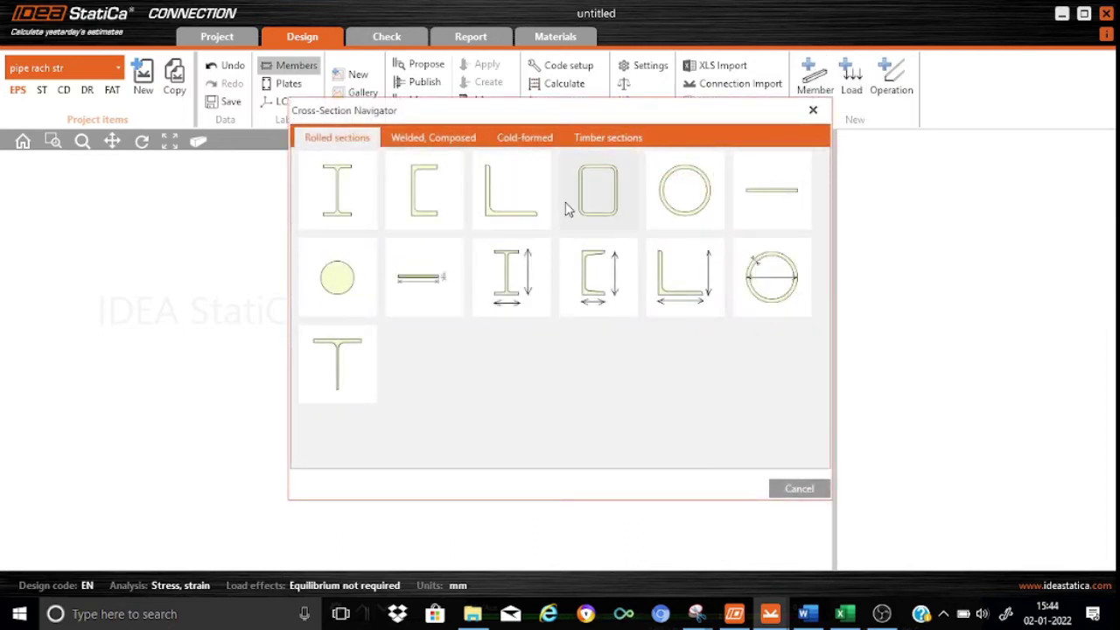
left_click(610, 211)
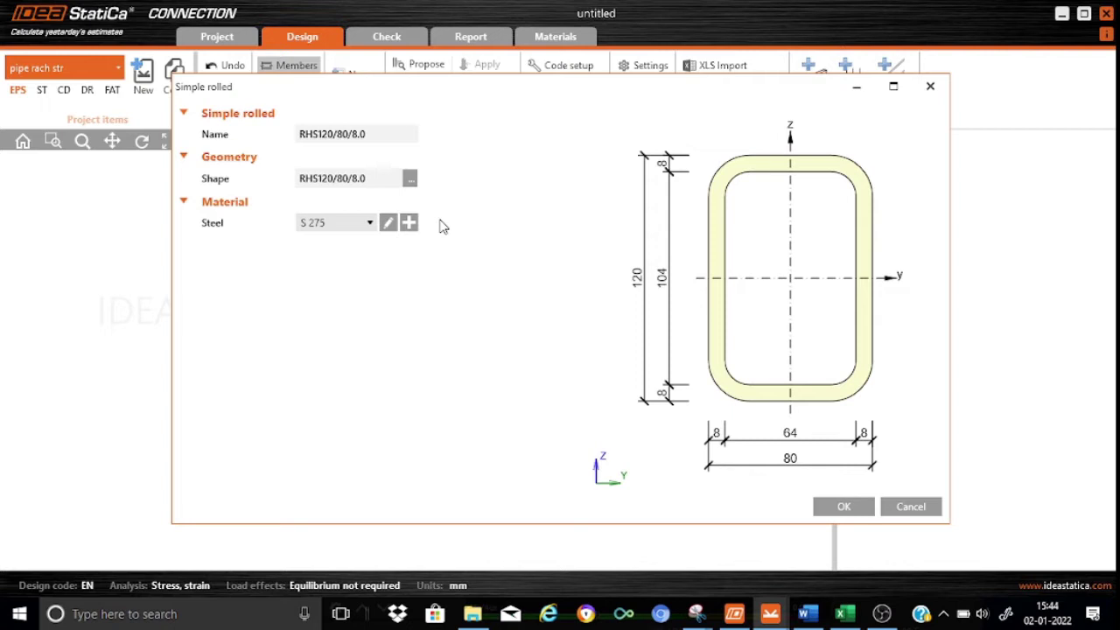
left_click(410, 183)
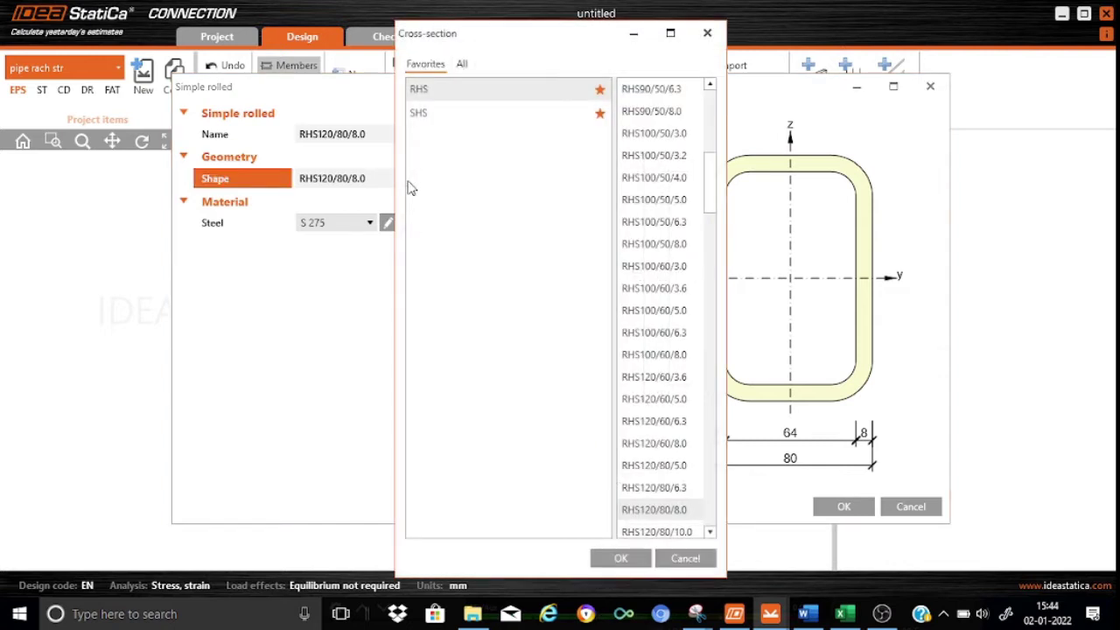
left_click(463, 66)
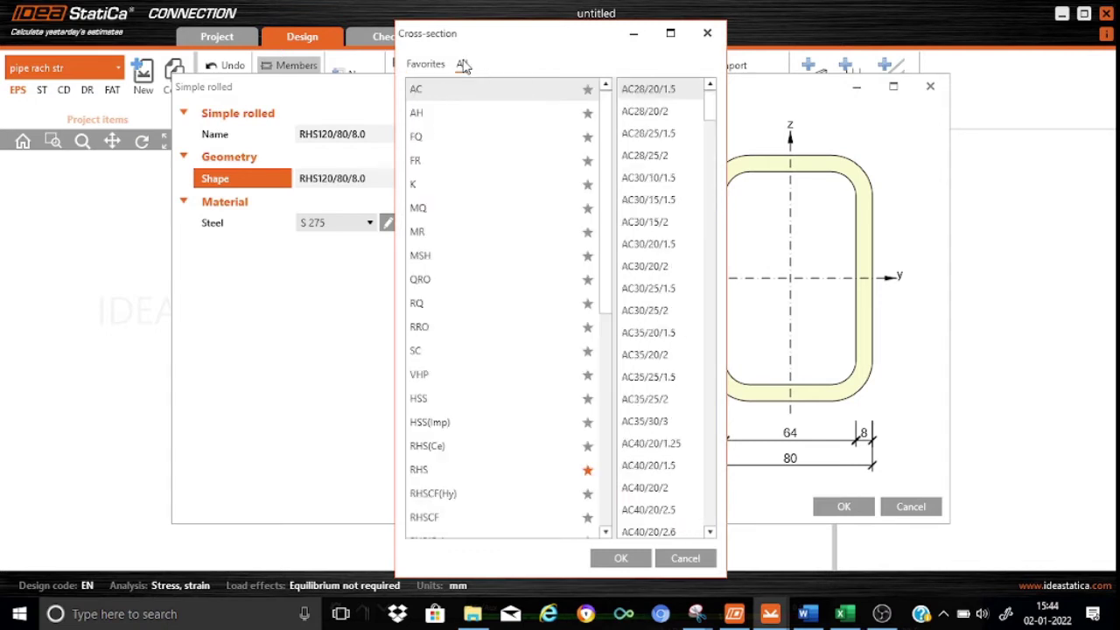
left_click(415, 185)
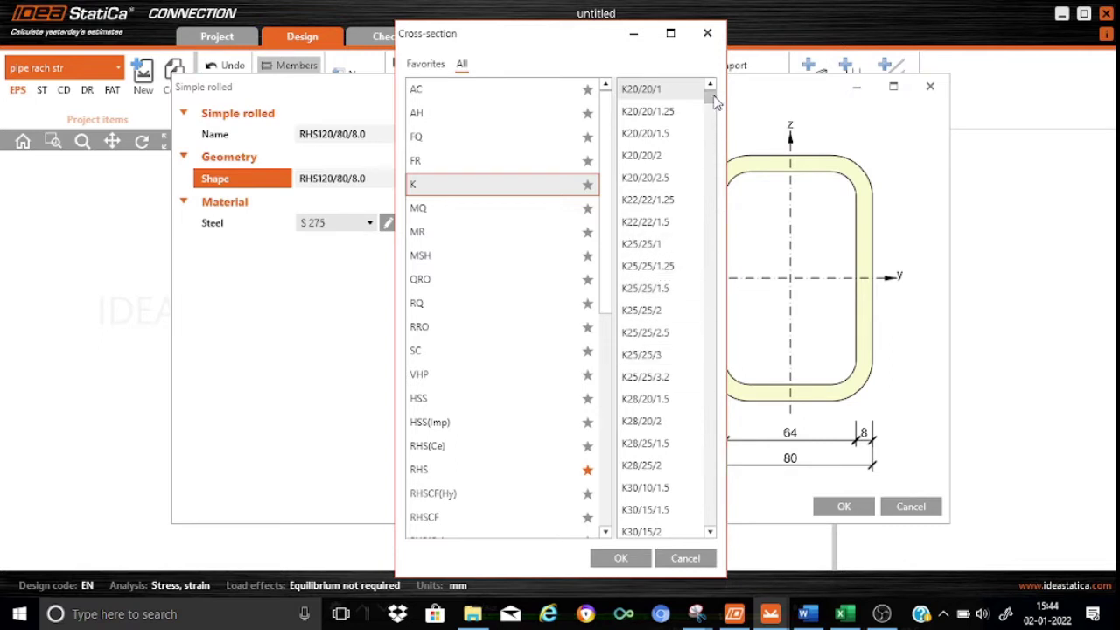
left_click_drag(715, 102, 709, 324)
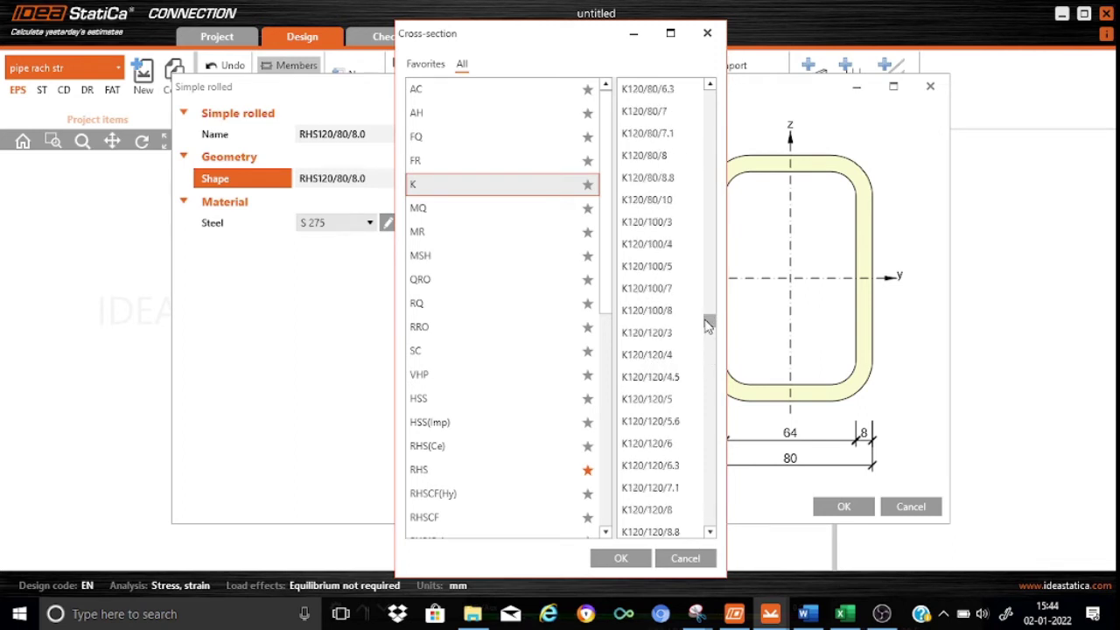
left_click(674, 509)
left_click(618, 562)
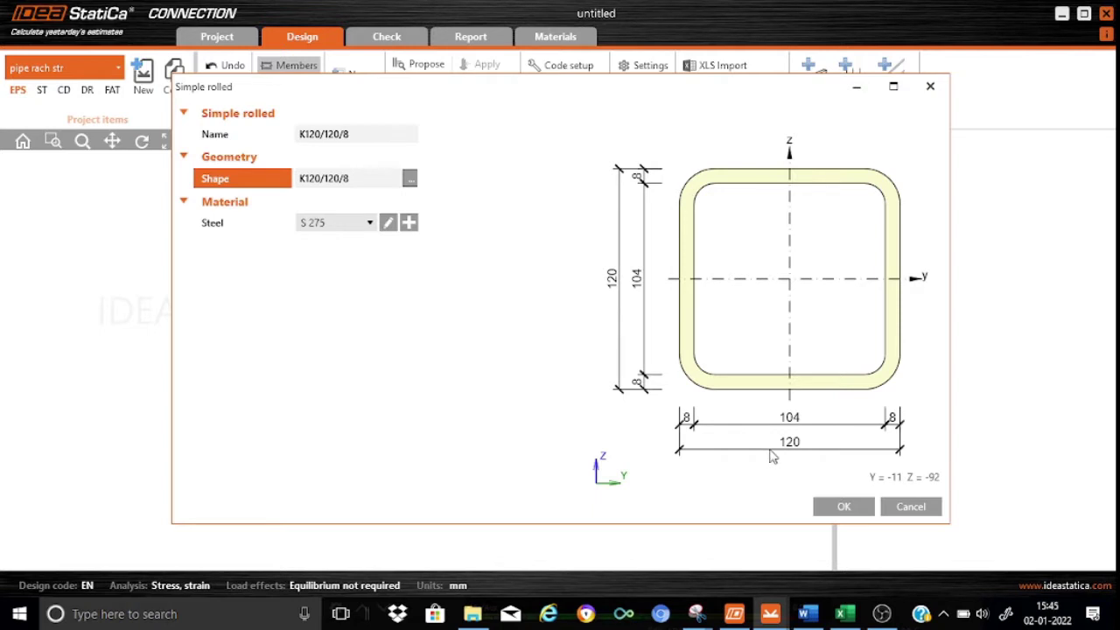
left_click(843, 507)
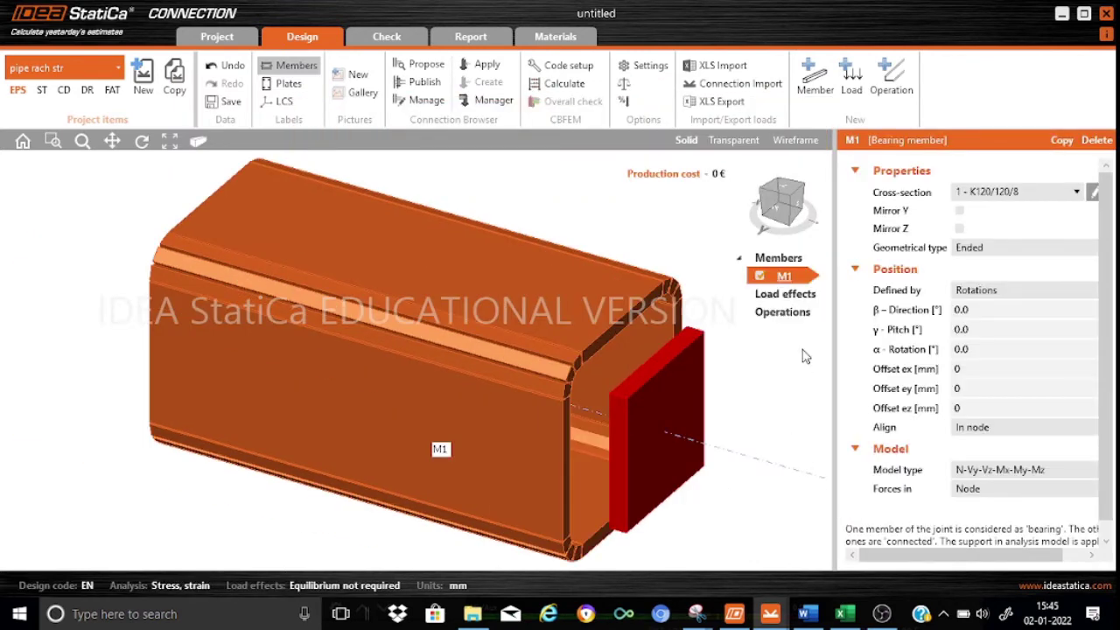
Step: Rename the bearing member M1 as H1
right_click(790, 278)
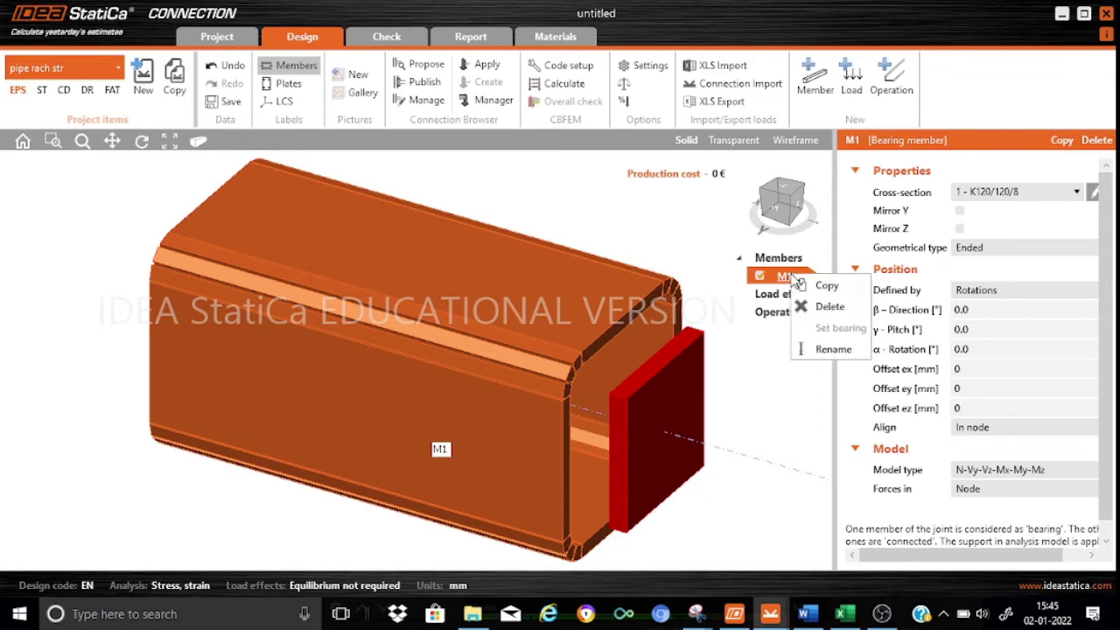
left_click(827, 345)
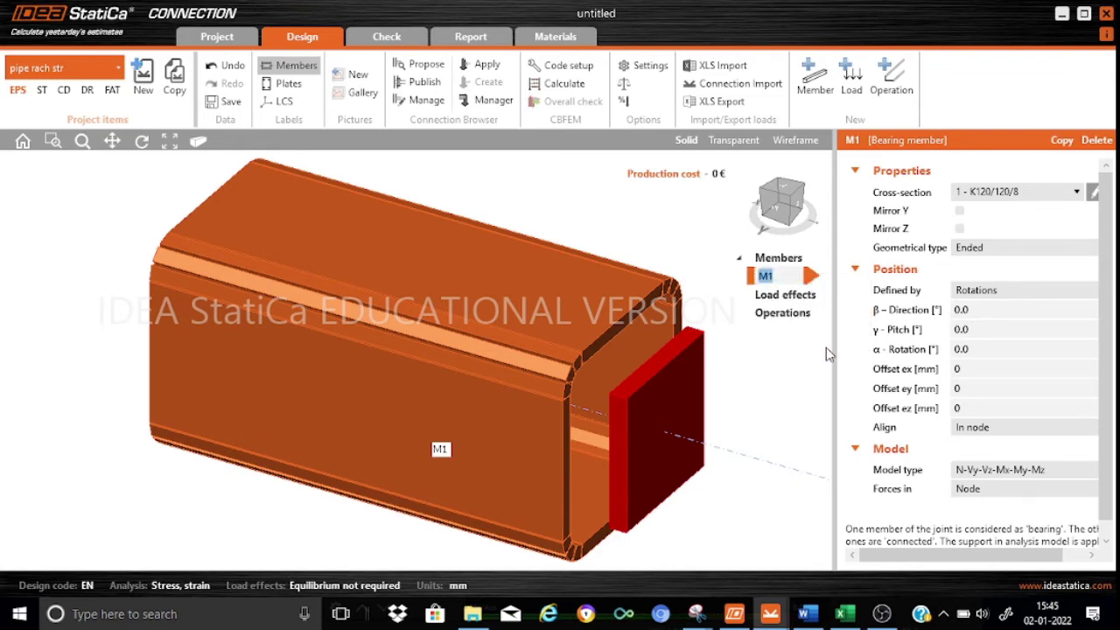
type("H1")
left_click(815, 278)
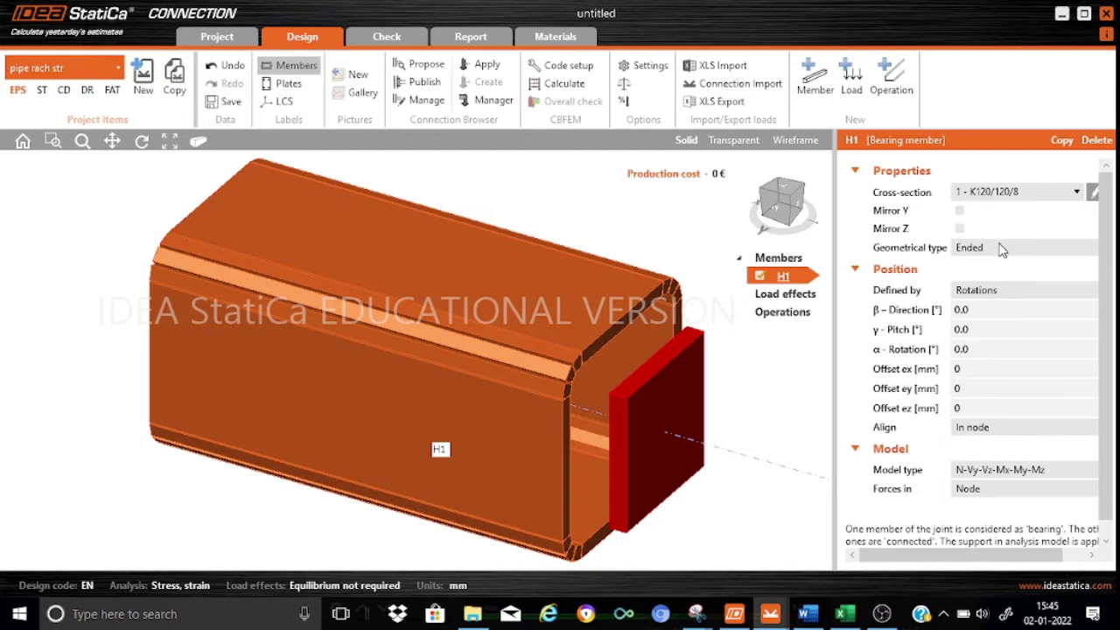
Step: Set member H1's geometrical type to Continuous and its β direction to 180°
left_click(1074, 253)
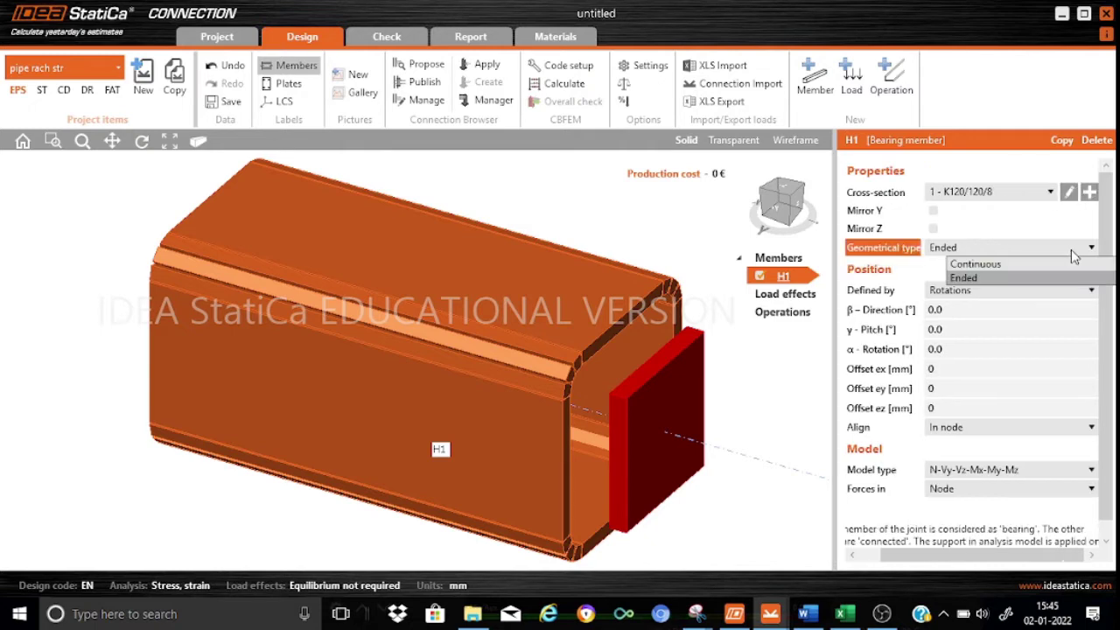
left_click(1013, 262)
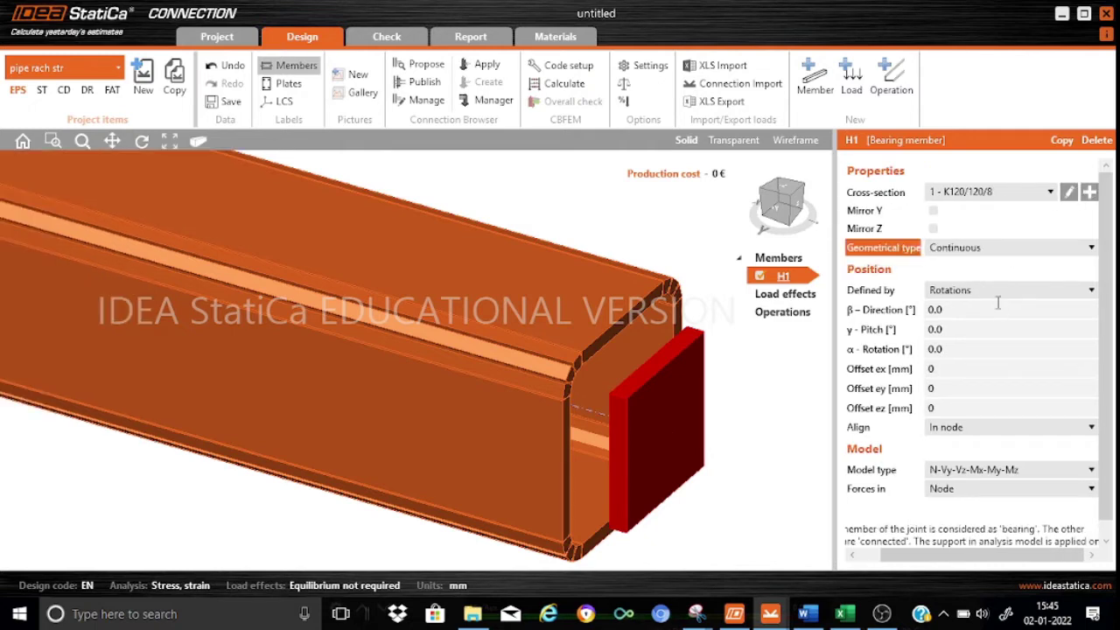
left_click(955, 309)
key("BackSpace")
key("BackSpace")
type("180")
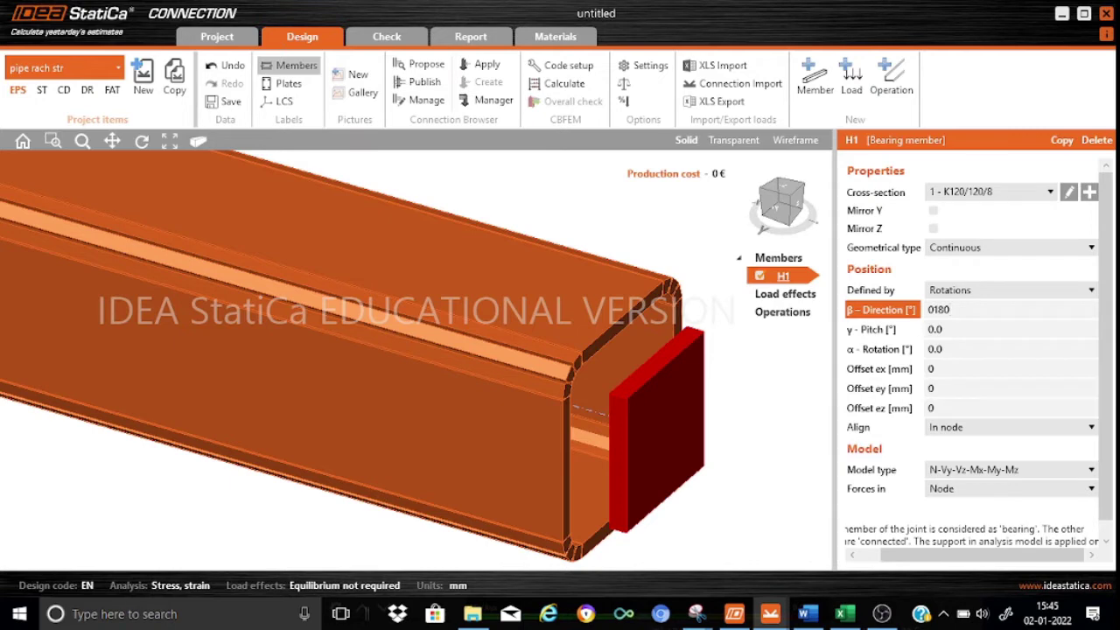
key("BackSpace")
key("BackSpace")
key("BackSpace")
key("BackSpace")
type("180")
left_click(945, 329)
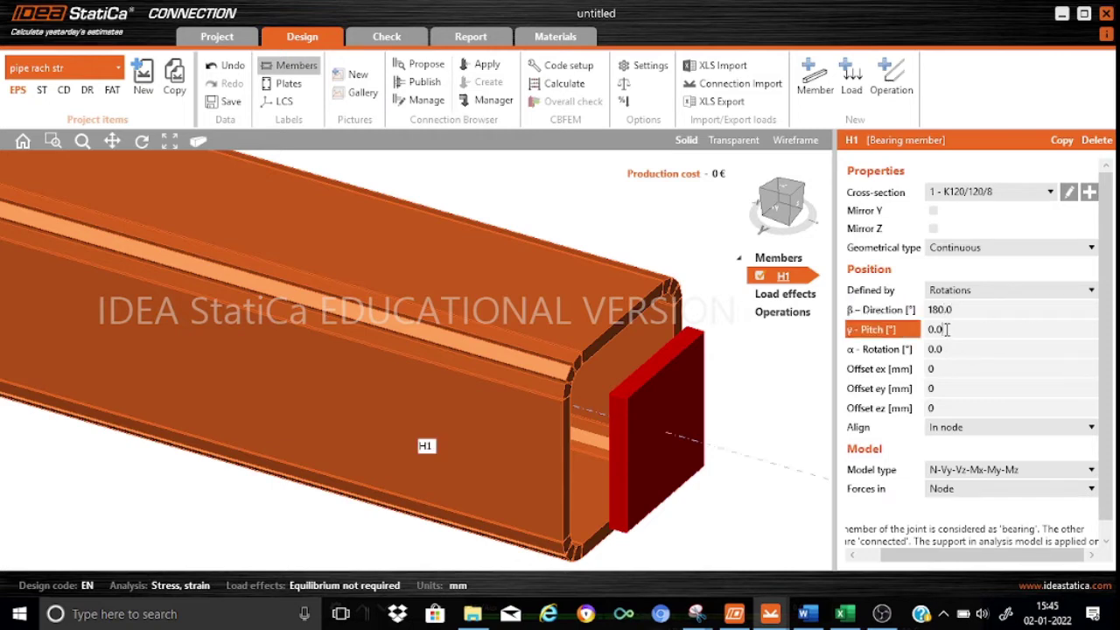
left_click(949, 349)
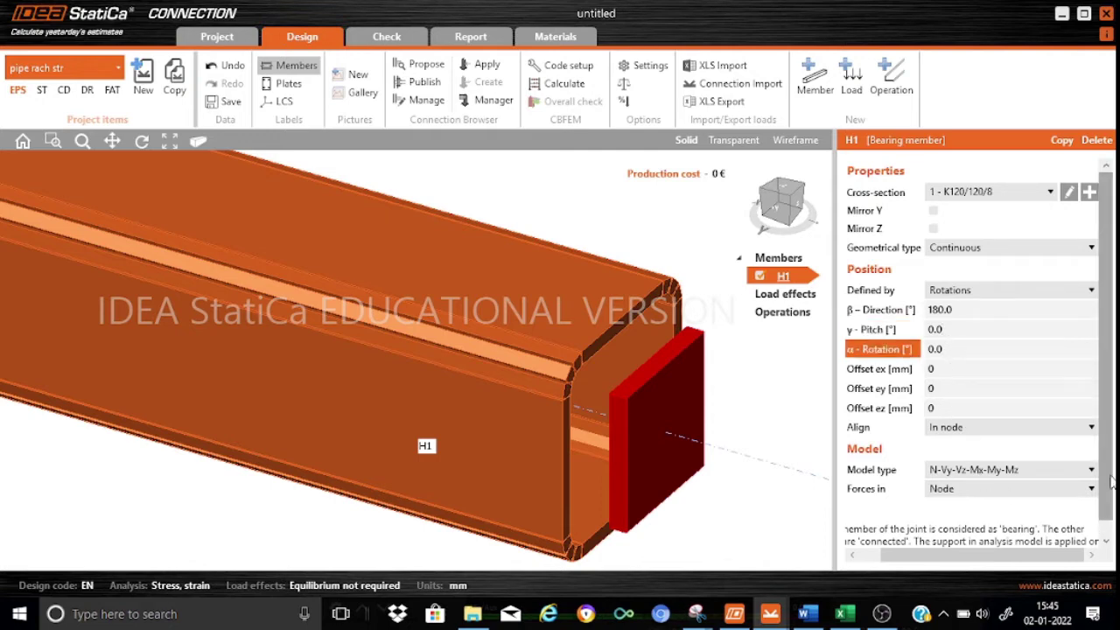
scroll(1105, 488, "down", 1)
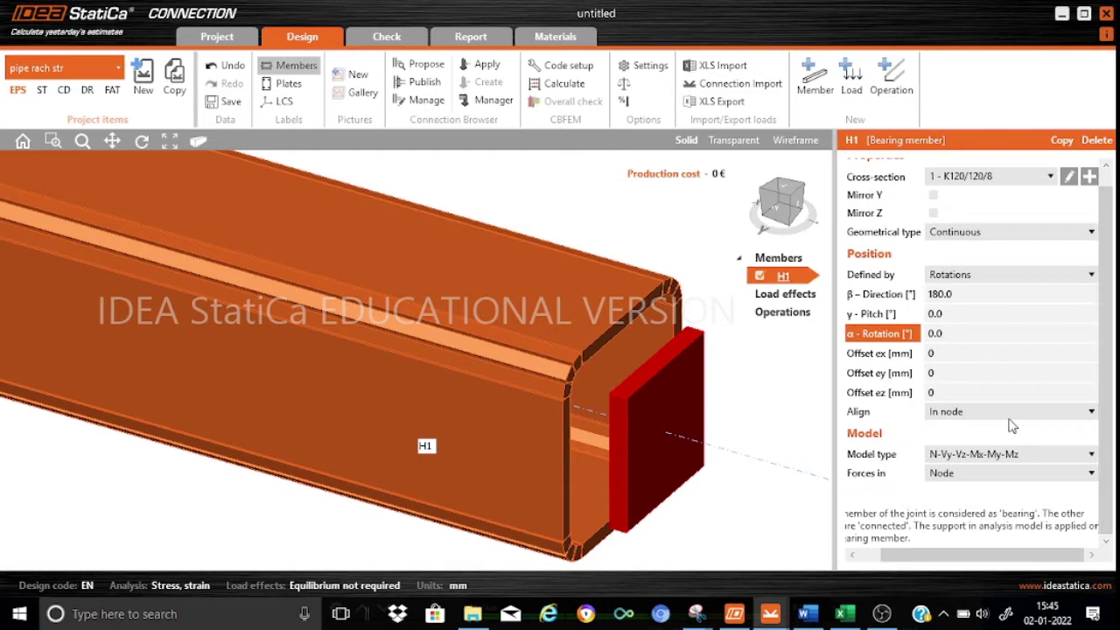
Step: Add a second member to the joint and rename it V1
left_click(813, 85)
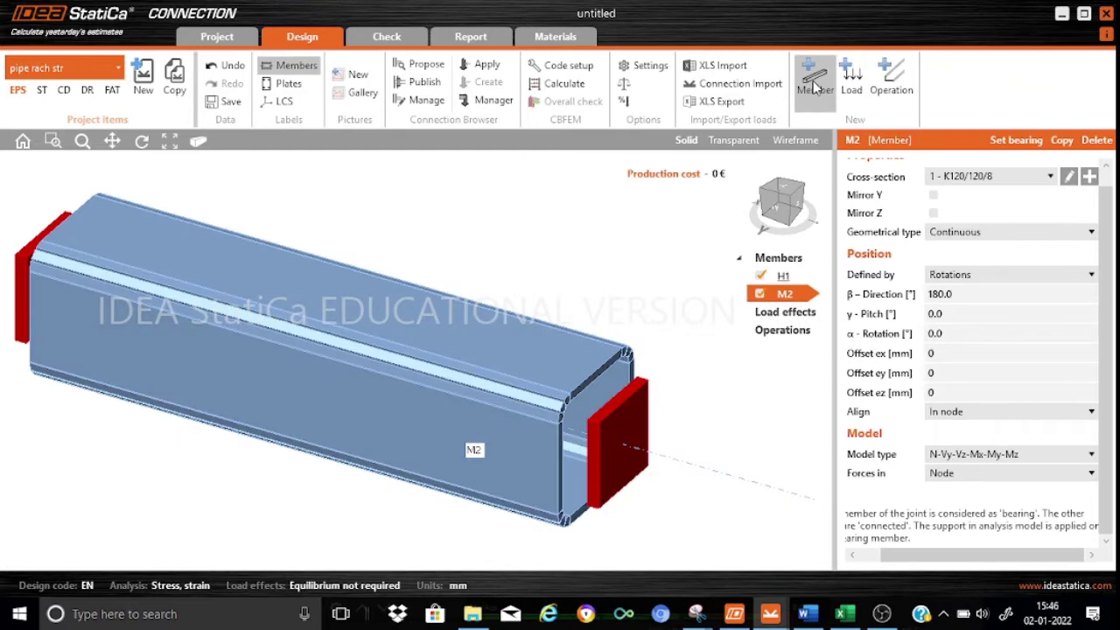
right_click(786, 300)
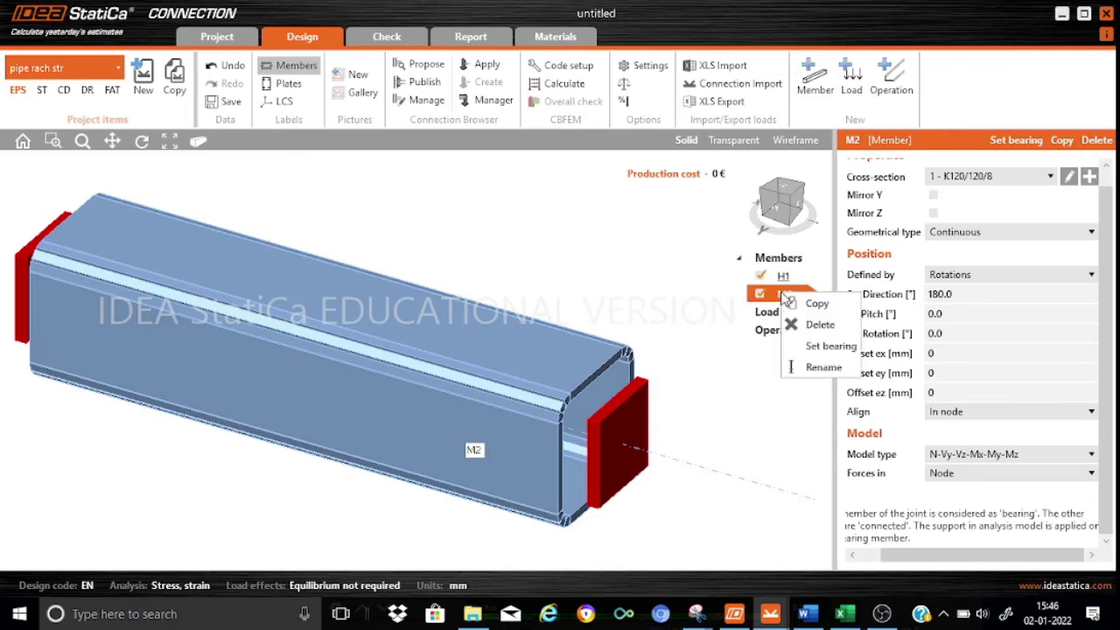
left_click(814, 369)
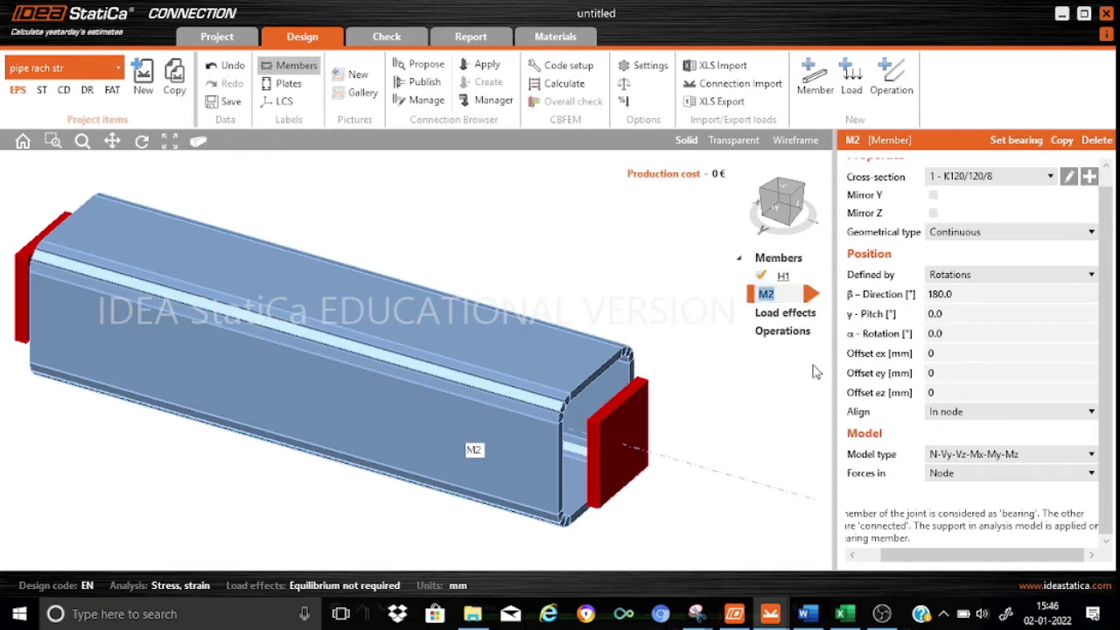
type("V1")
key("Return")
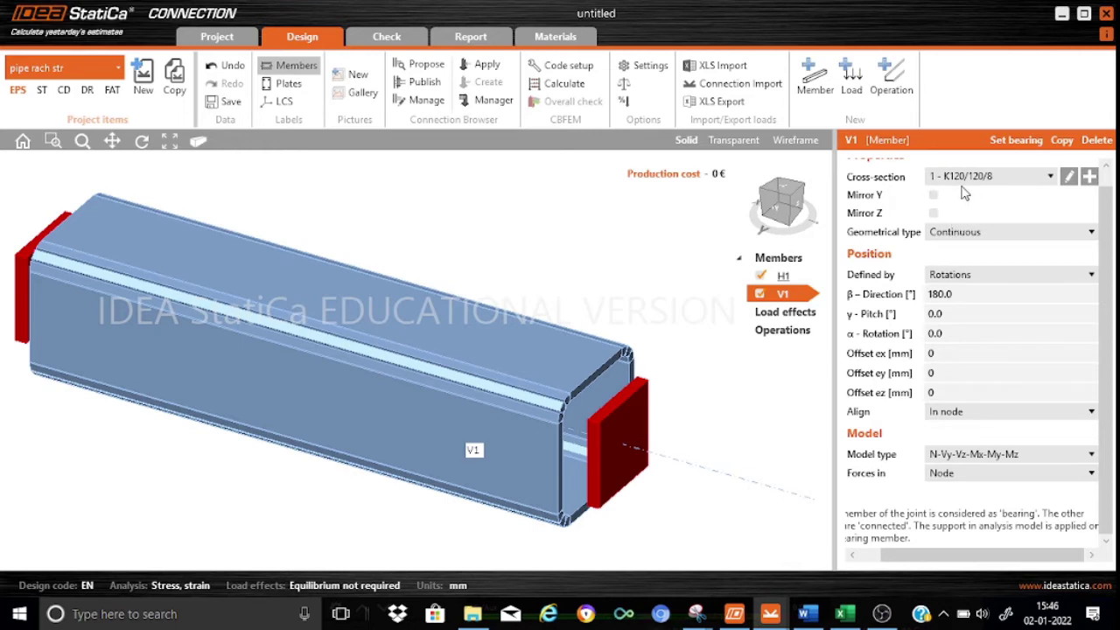
Step: Set member V1's geometrical type to Ended and its γ pitch to 90°
left_click(1090, 233)
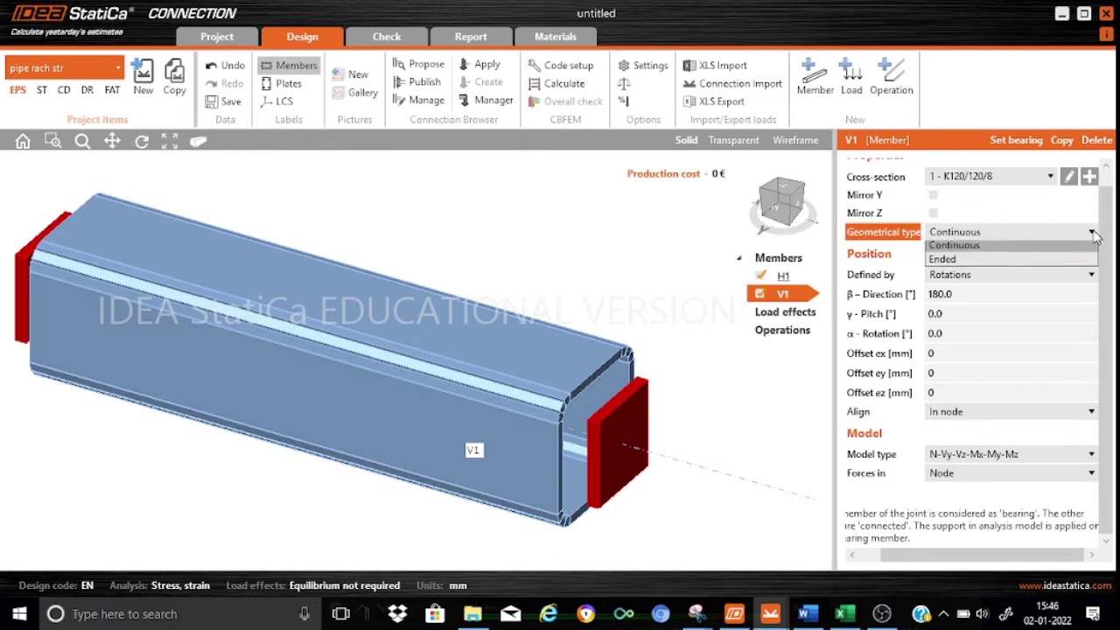
left_click(949, 262)
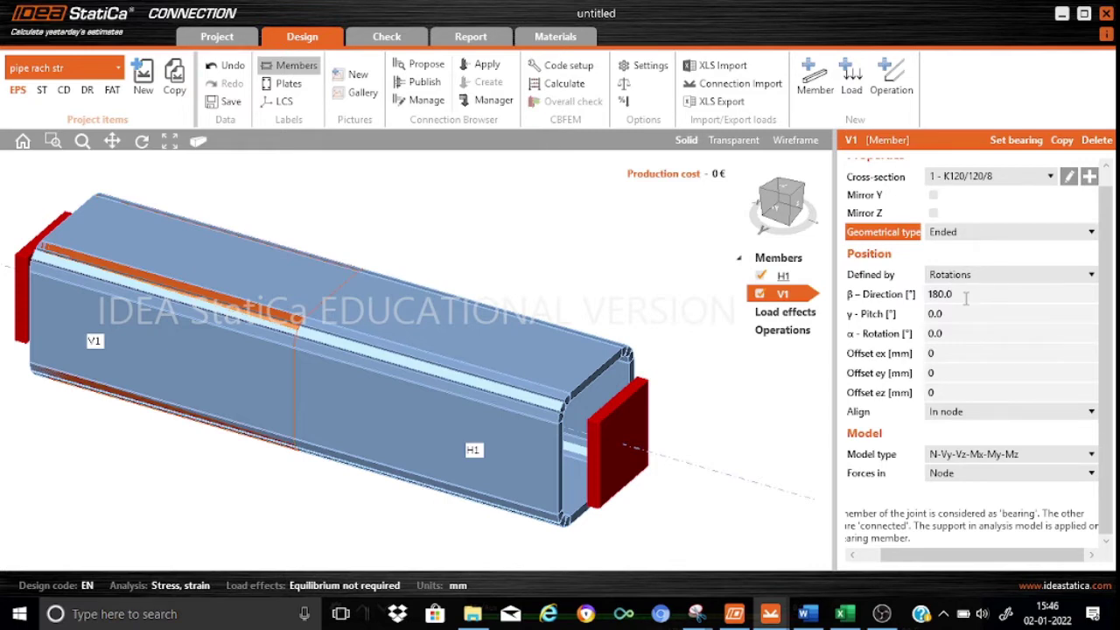
left_click(944, 313)
key("BackSpace")
key("BackSpace")
key("BackSpace")
type("90")
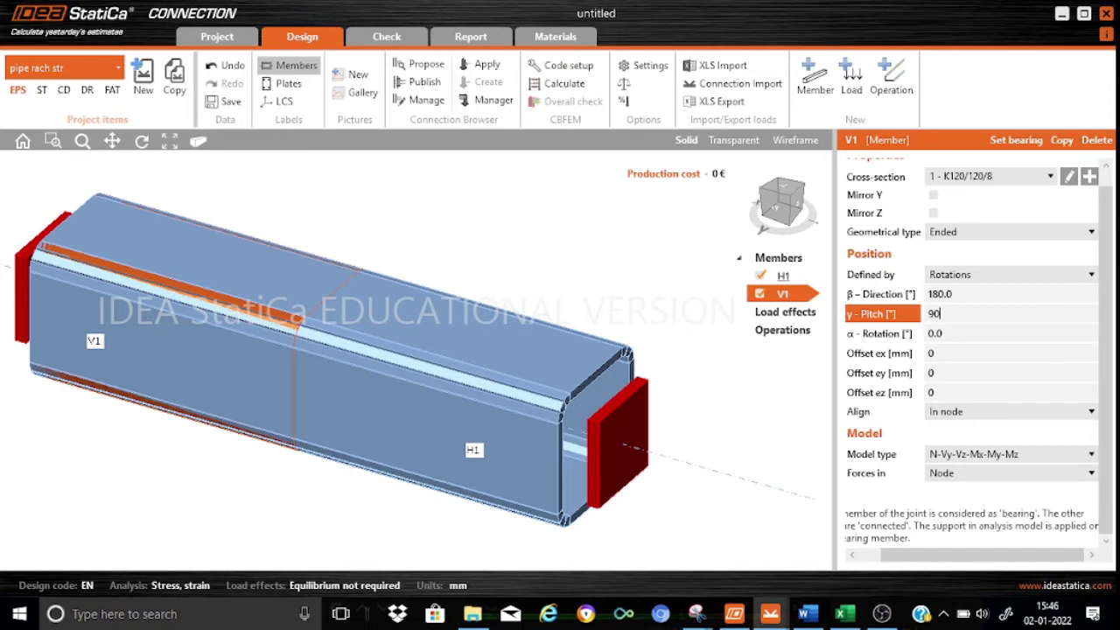
left_click(953, 333)
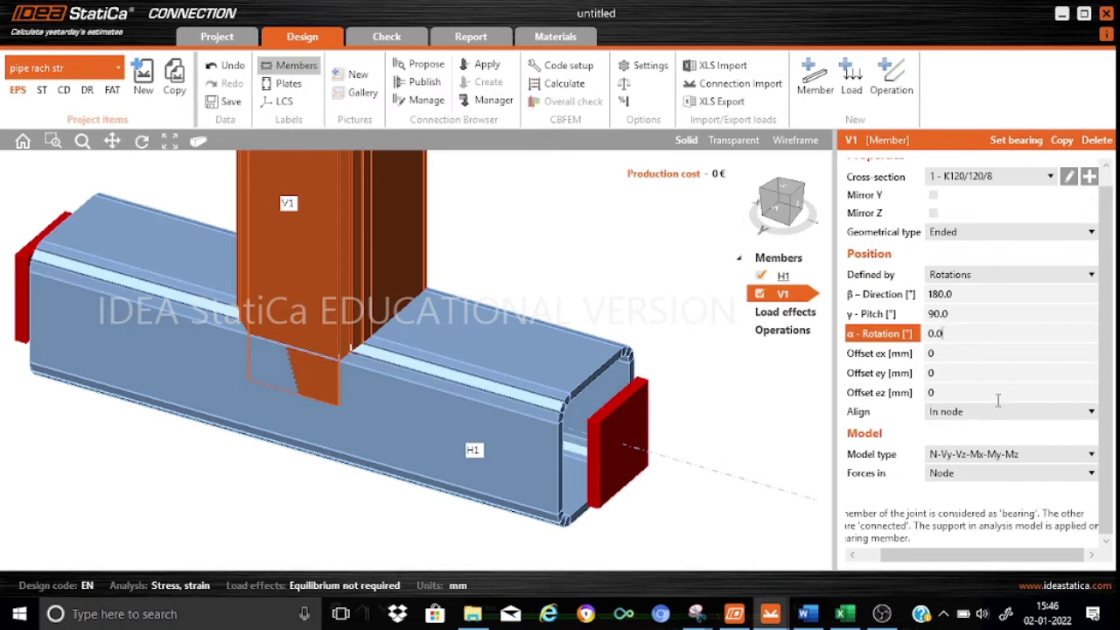
Step: Set member V1's model type to N-Vy-Vz and its forces to act in Position
left_click(1089, 454)
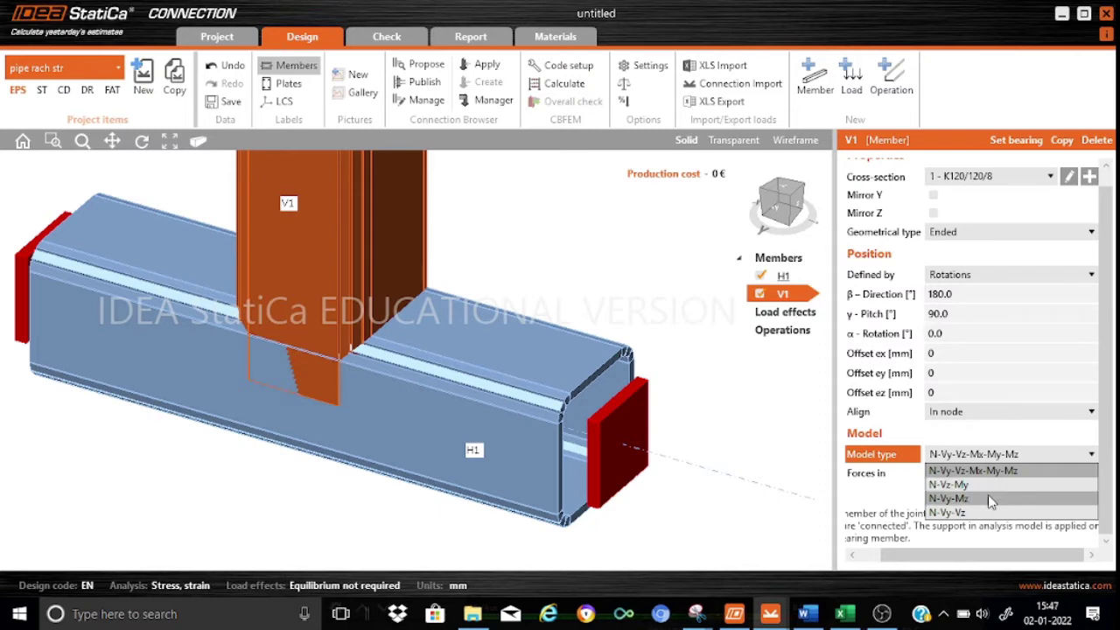
left_click(962, 513)
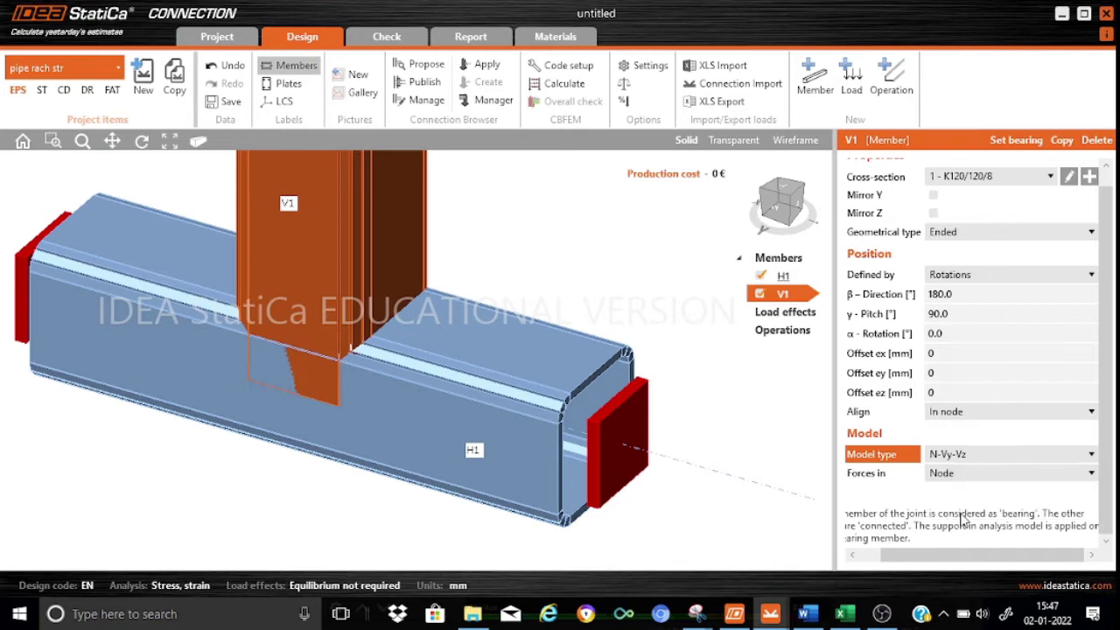
left_click(1091, 473)
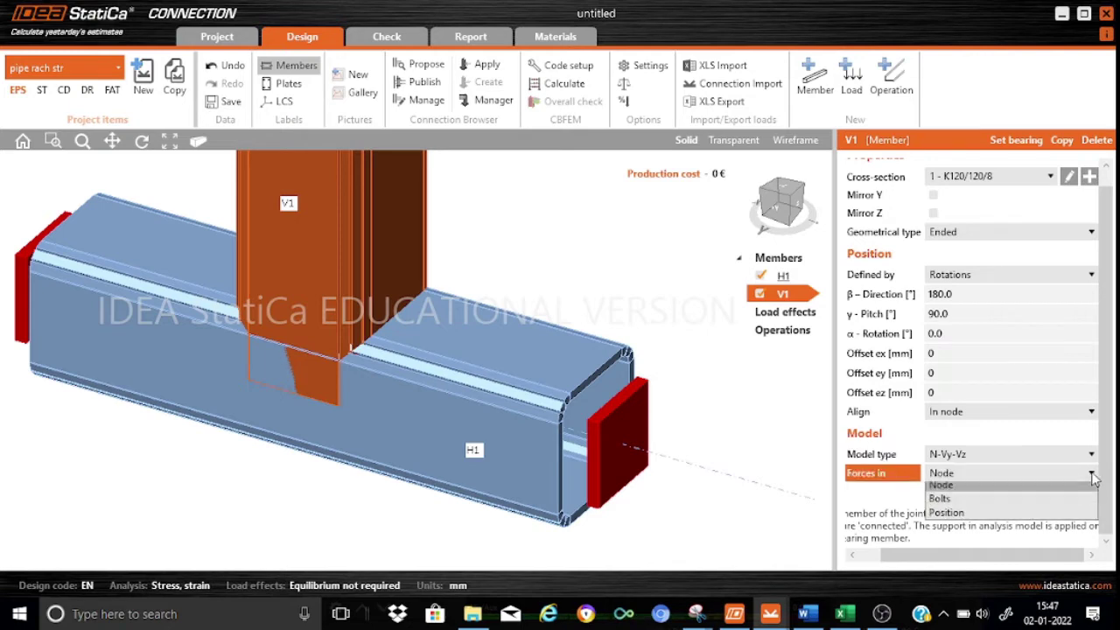
left_click(962, 518)
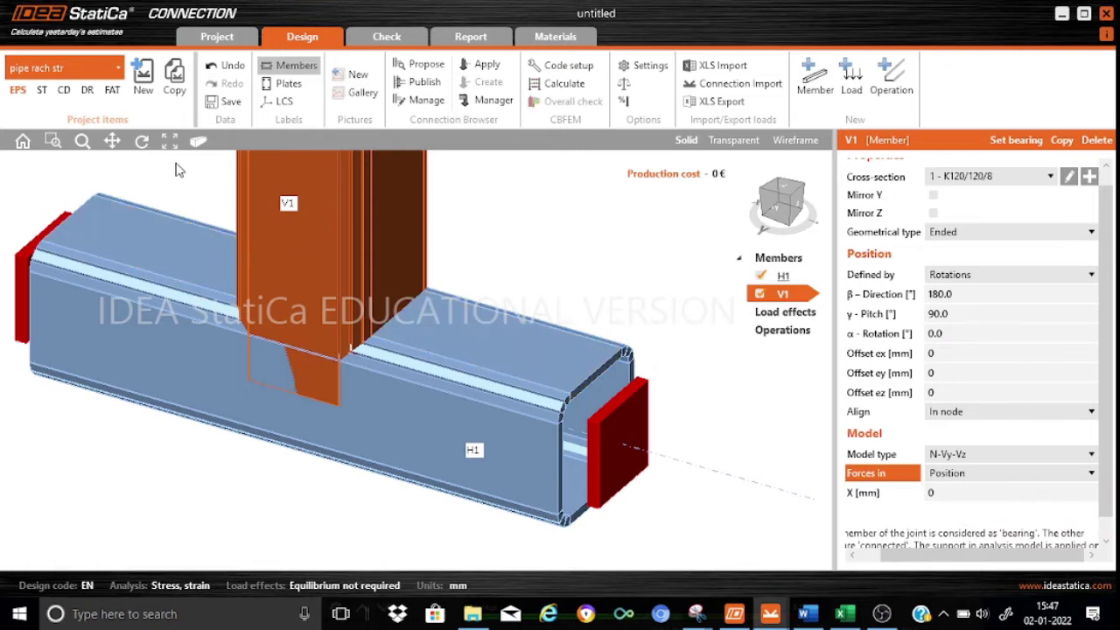
Step: Add a third member to the joint and rename it D1
left_click(199, 143)
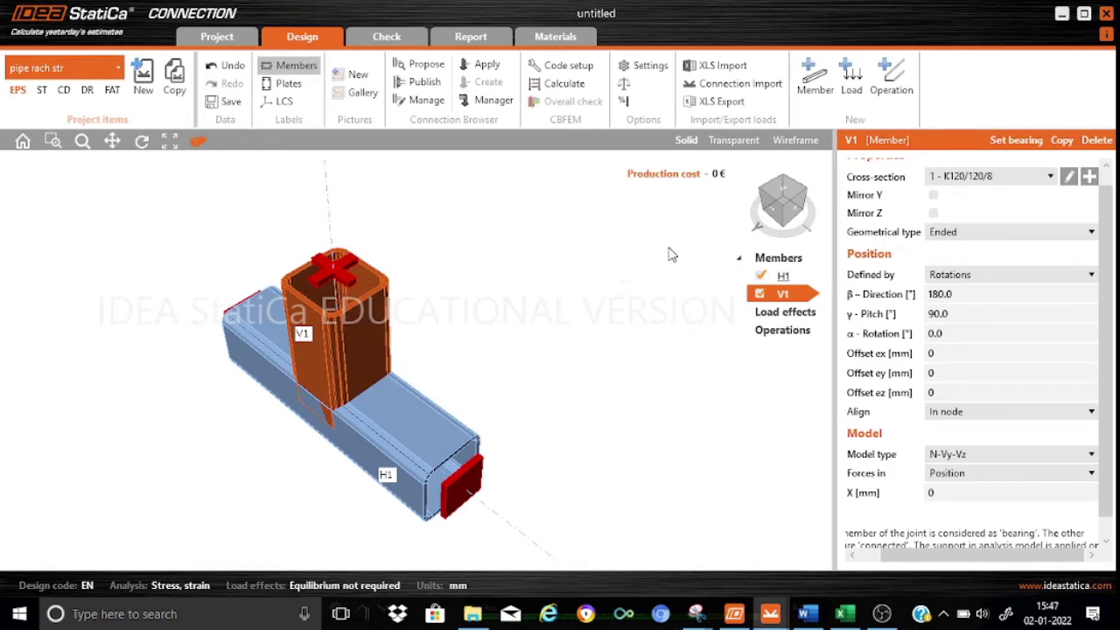
left_click(816, 78)
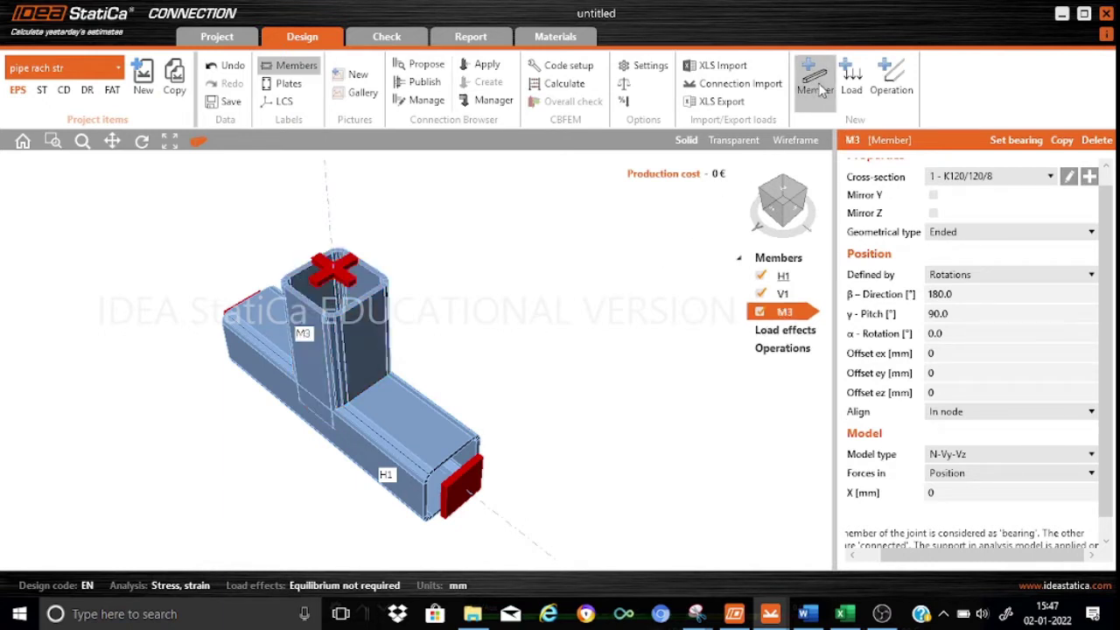
right_click(782, 319)
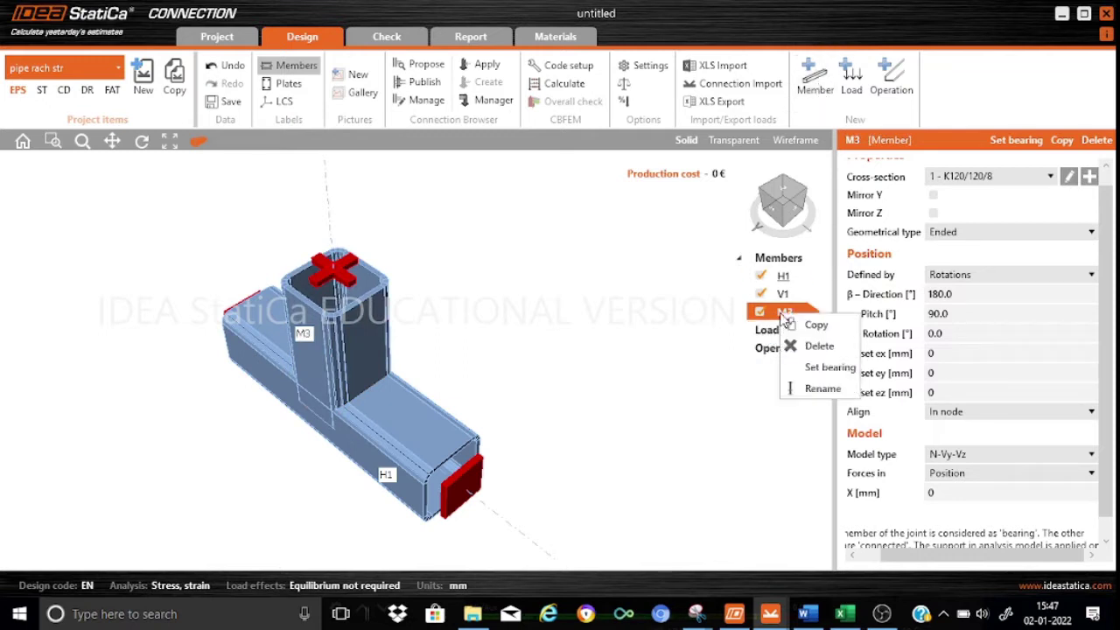
left_click(811, 389)
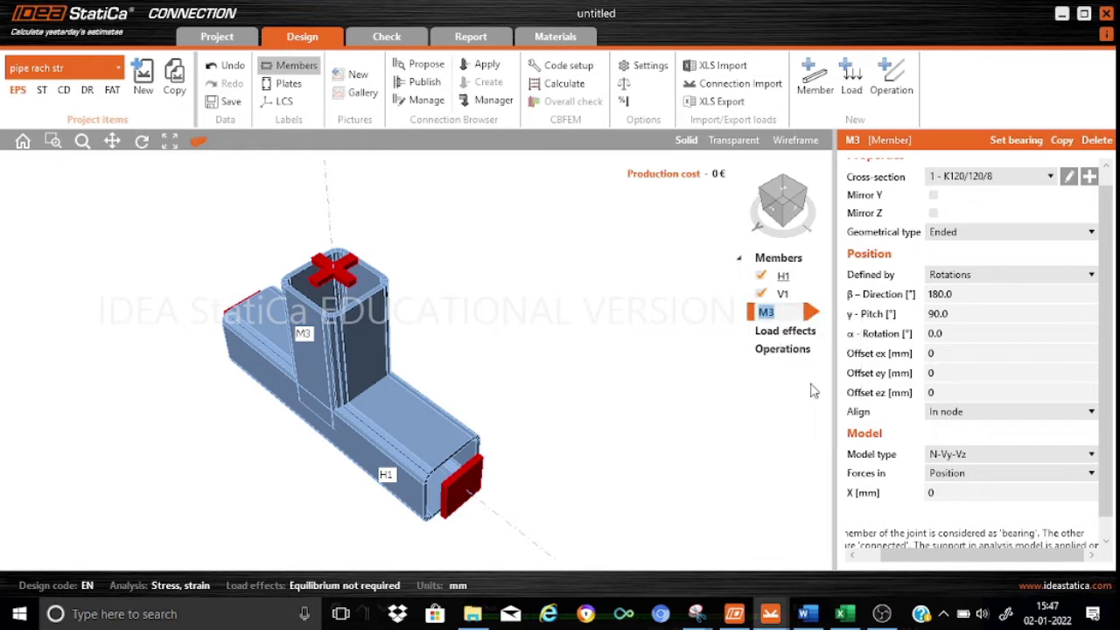
type("D1")
left_click(814, 319)
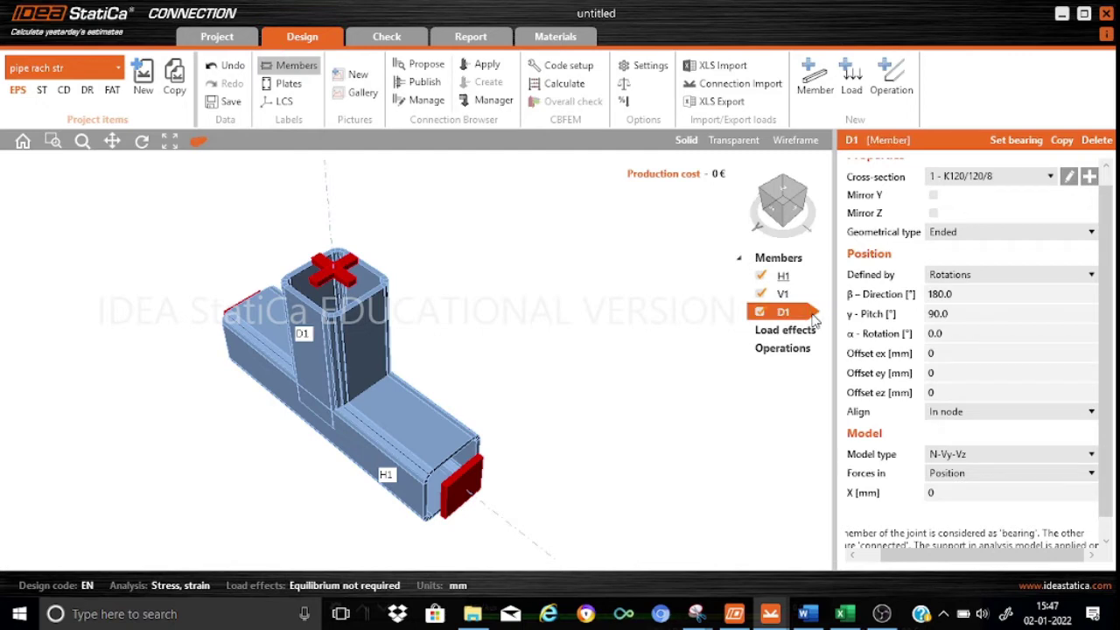
Step: Assign member D1 a new rolled rectangular hollow cross-section, AC120/80/6, chosen from the full section library
left_click(1090, 178)
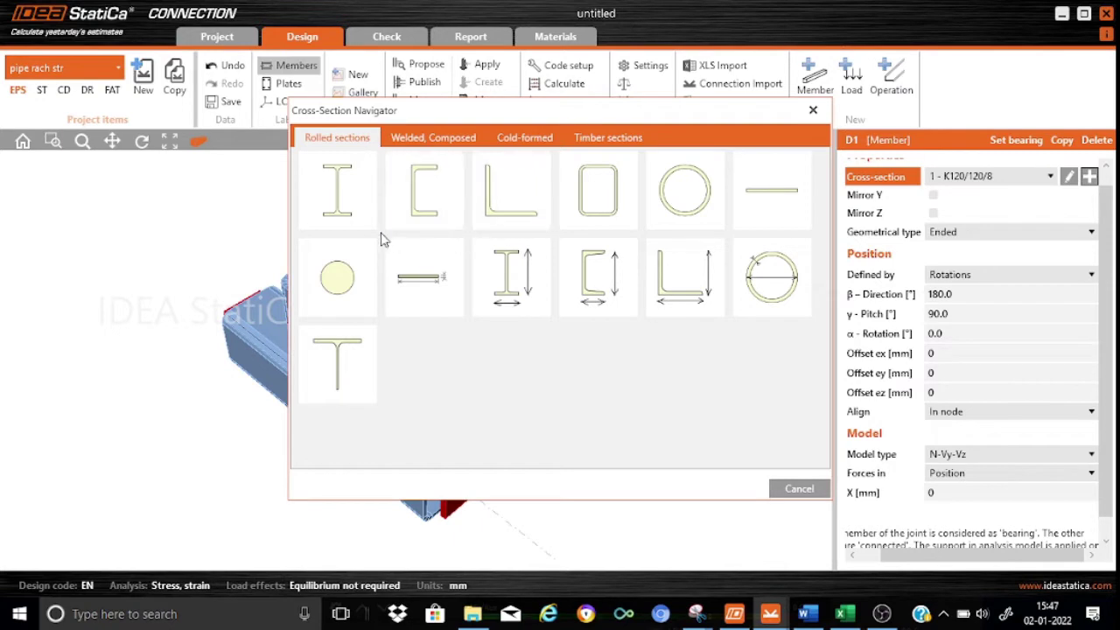
left_click(597, 207)
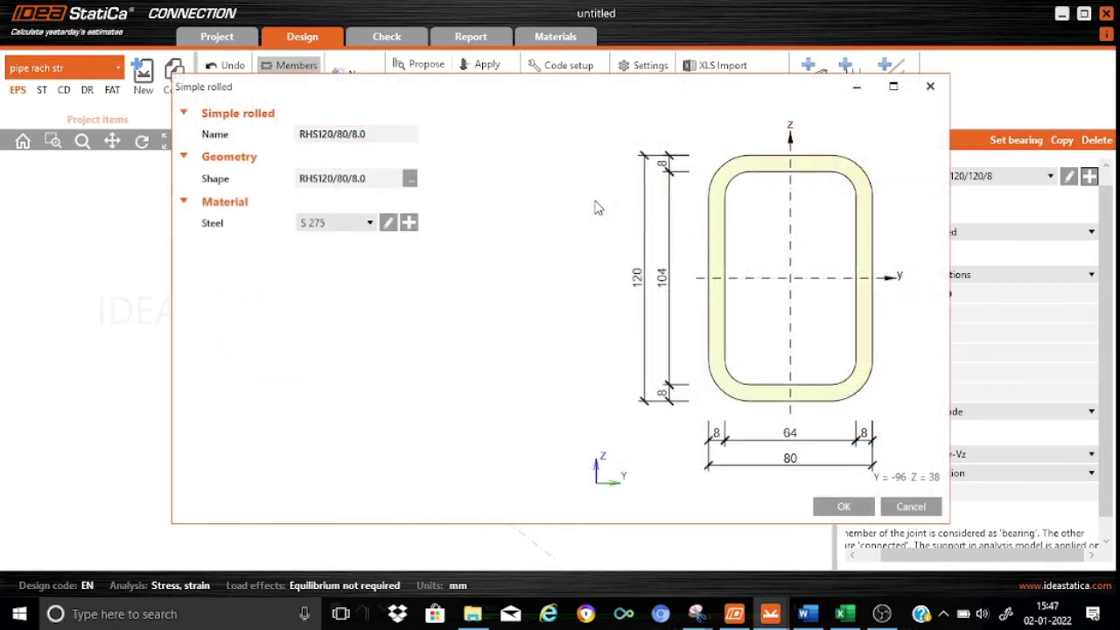
left_click(410, 179)
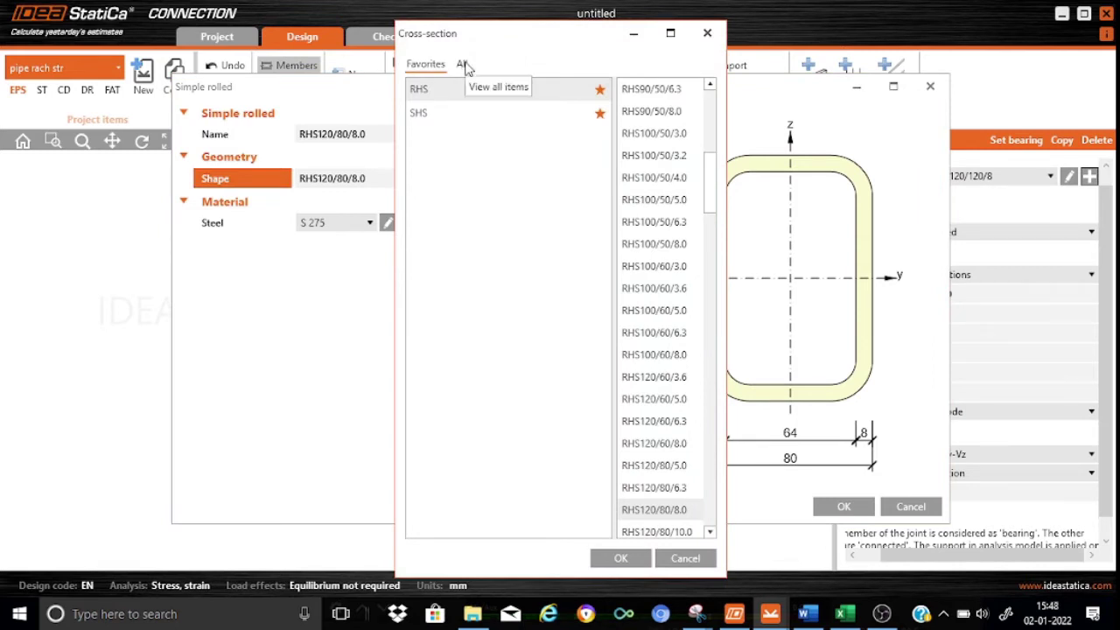
left_click(464, 66)
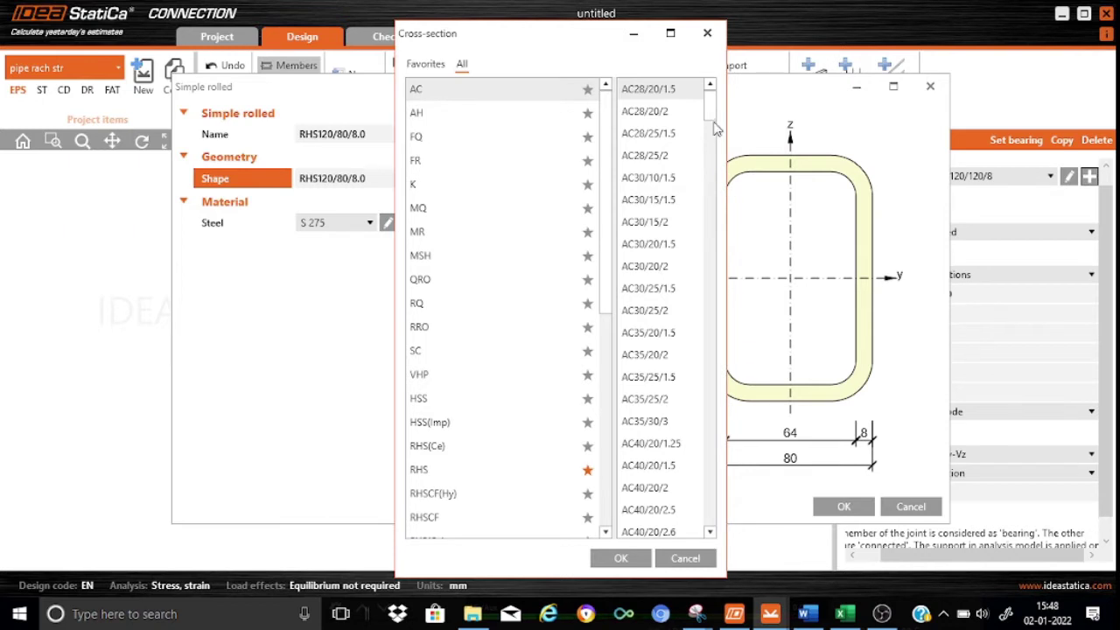
left_click_drag(709, 105, 720, 372)
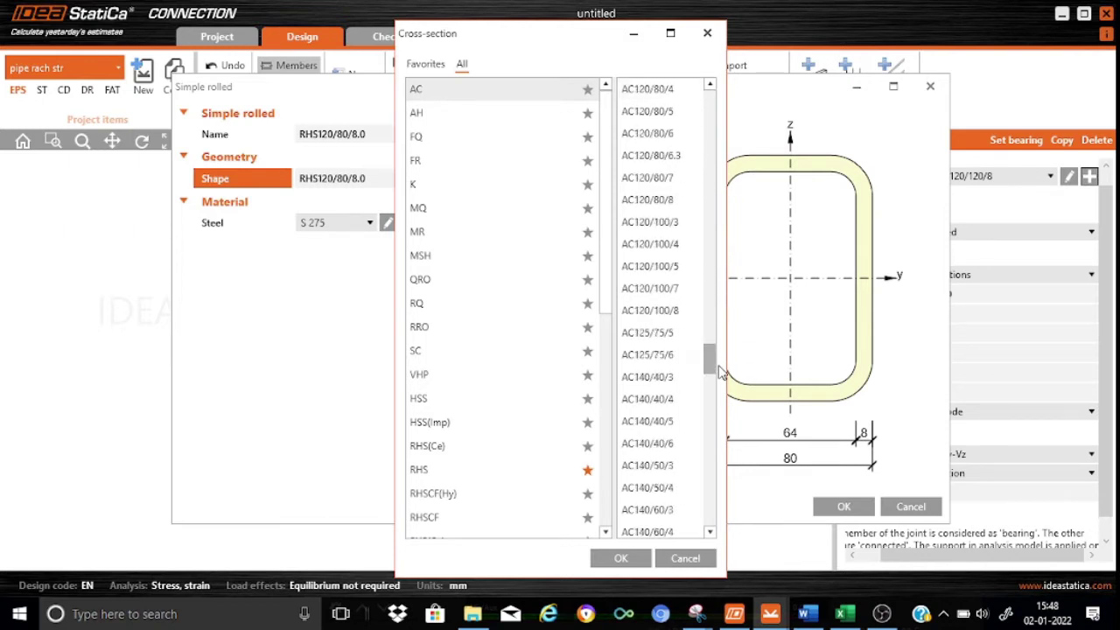
left_click(620, 560)
left_click(844, 507)
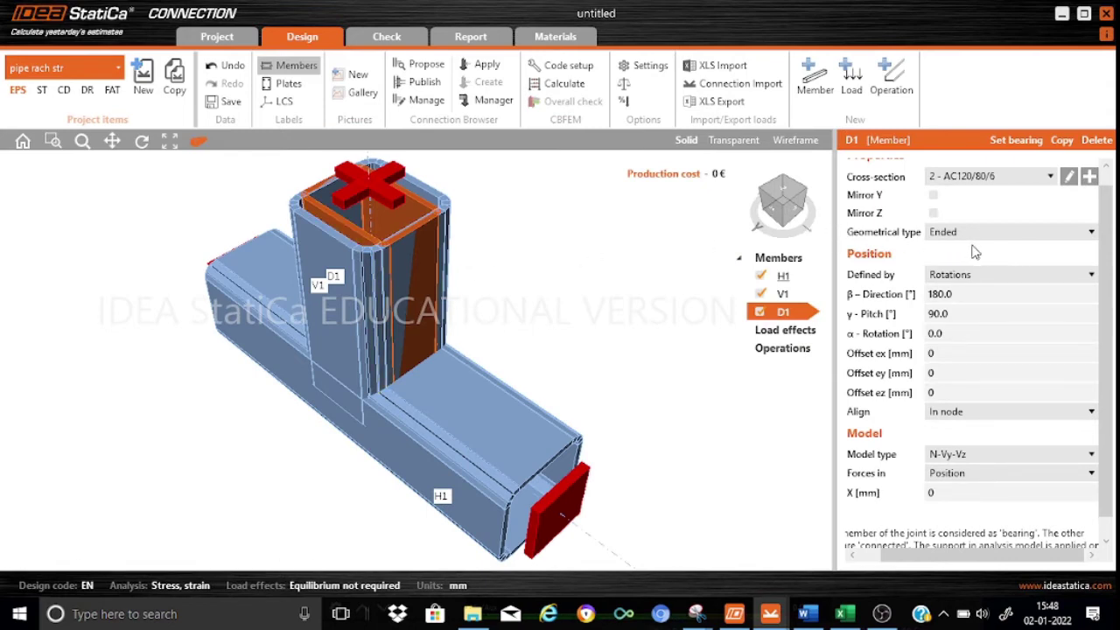
Step: Set member D1's γ pitch to 30° and its α rotation to 90°
left_click(953, 318)
key("BackSpace")
key("BackSpace")
key("BackSpace")
key("BackSpace")
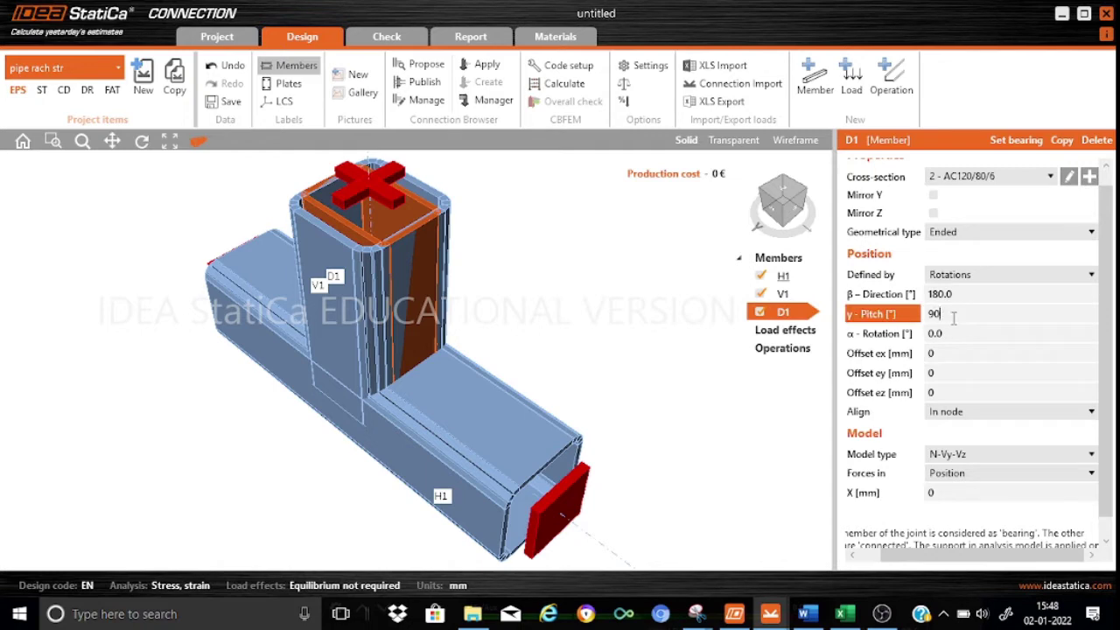
type("30")
left_click(949, 337)
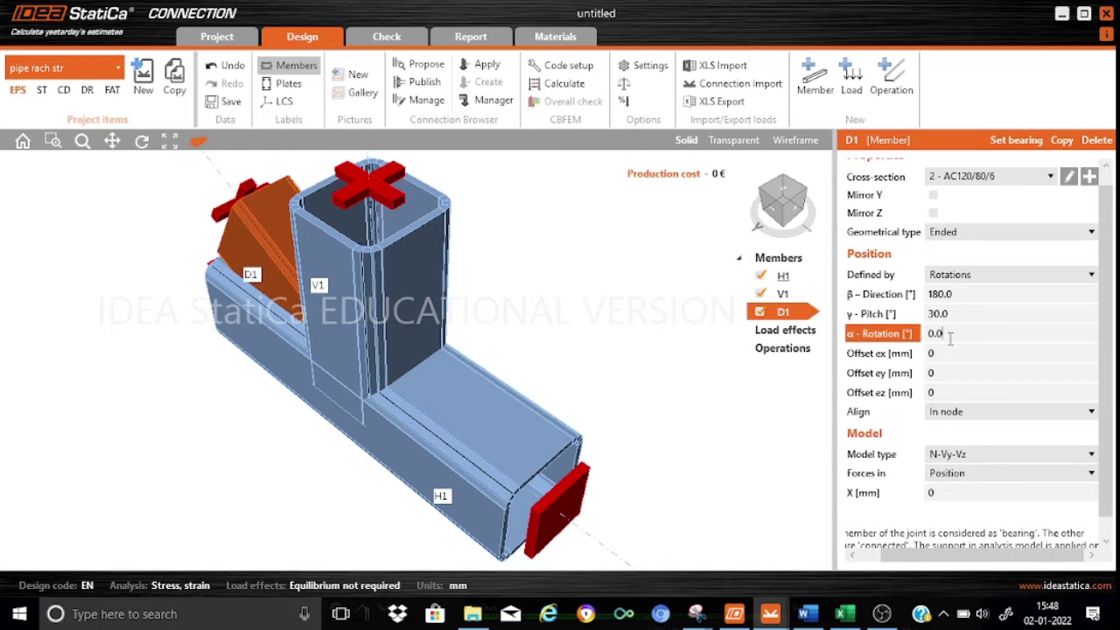
key("BackSpace")
key("BackSpace")
key("BackSpace")
type("90")
left_click(962, 372)
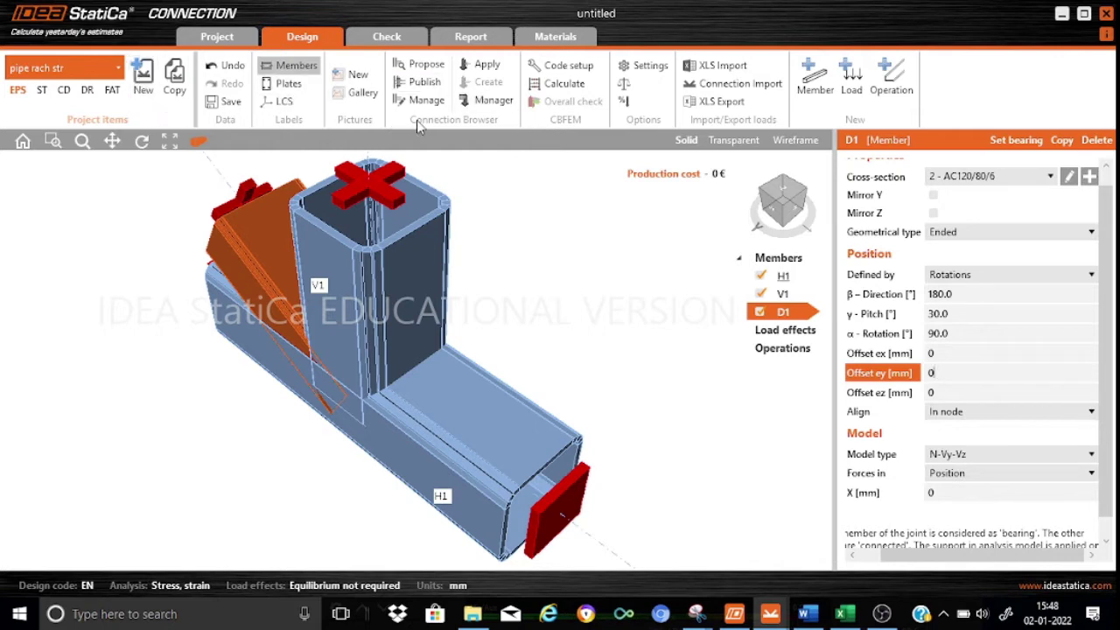
Step: Set member D1's offset ey to -20 mm while viewing the joint from the +Y side
left_click_drag(773, 216, 798, 203)
left_click(779, 213)
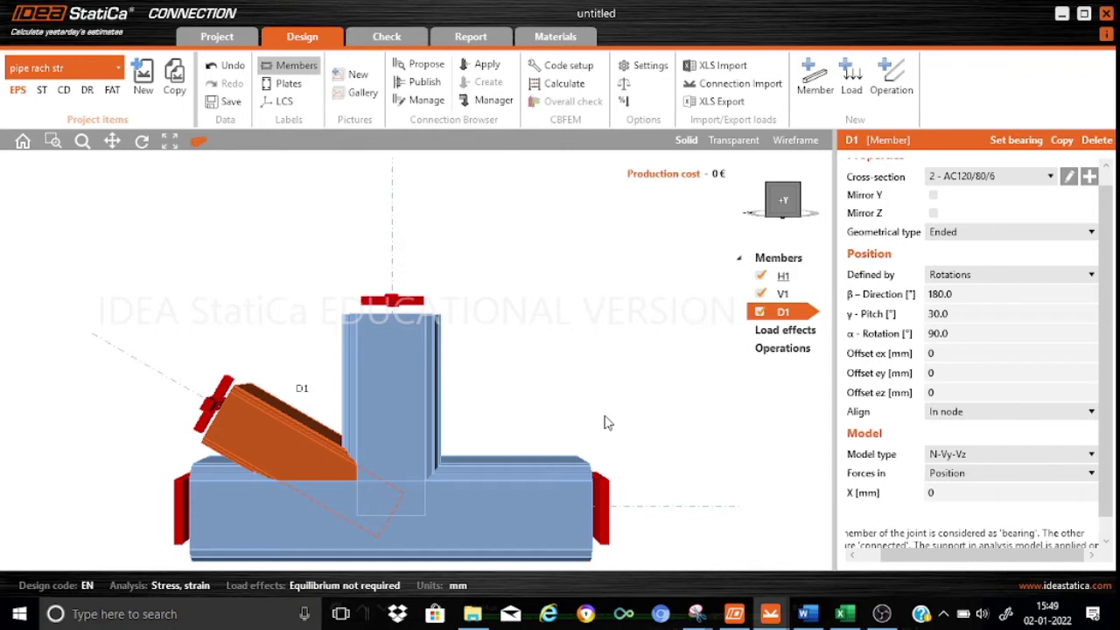
left_click(949, 373)
key("BackSpace")
type("-20")
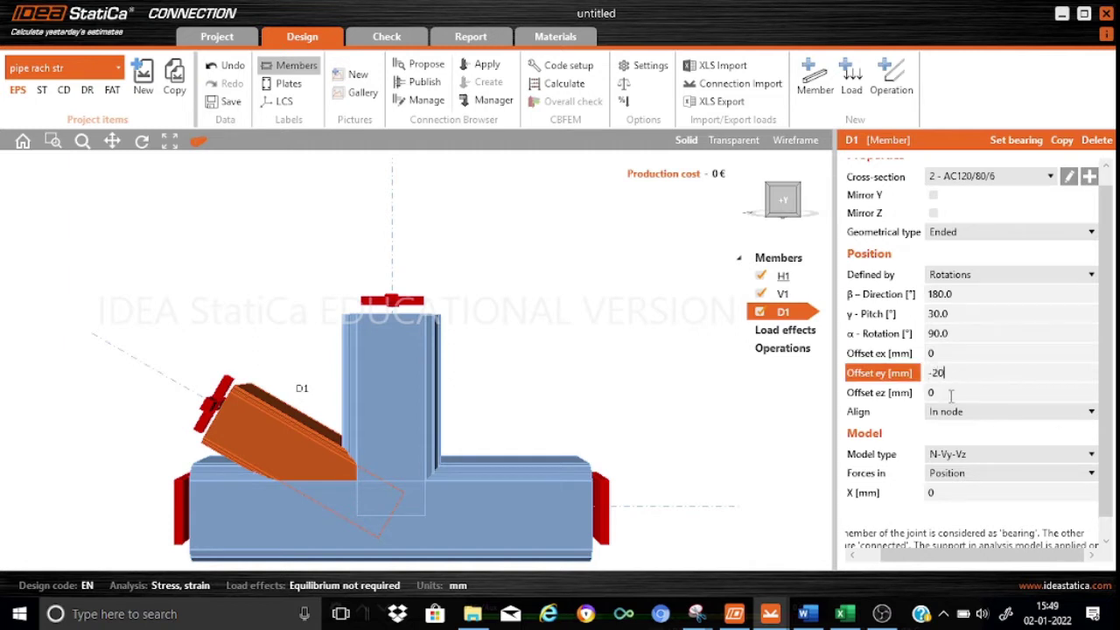
key("Tab")
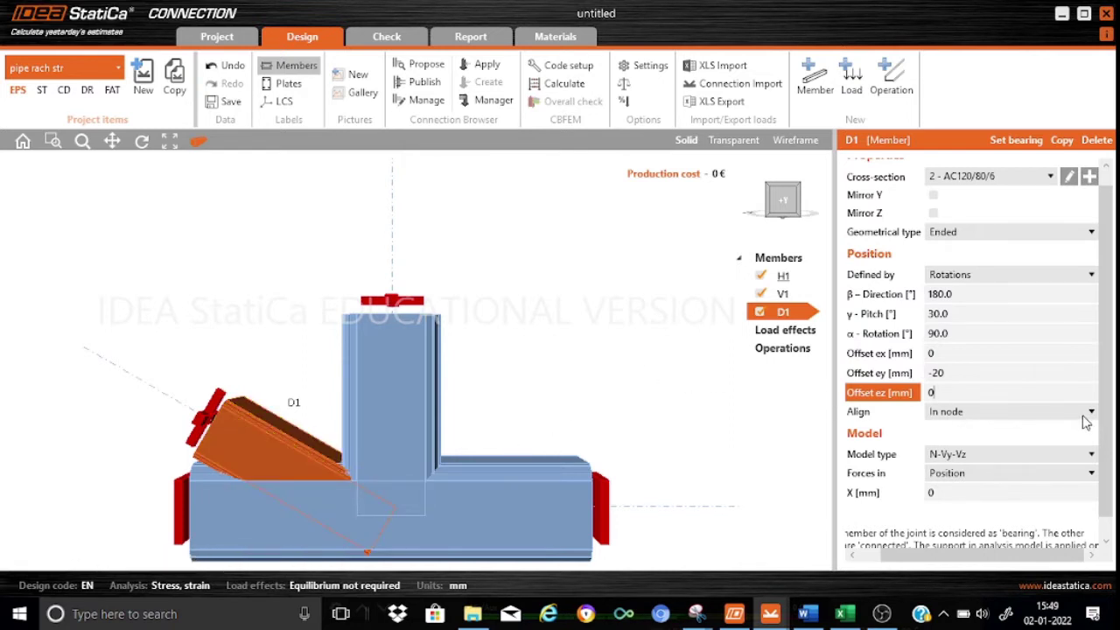
scroll(1105, 437, "down", 1)
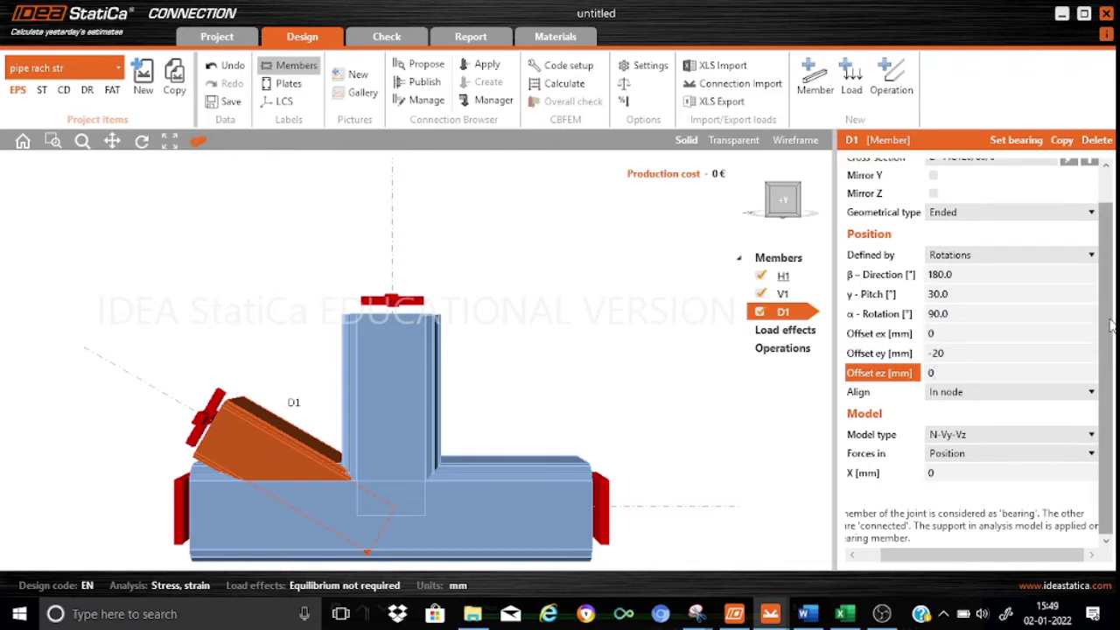
scroll(1105, 350, "up", 2)
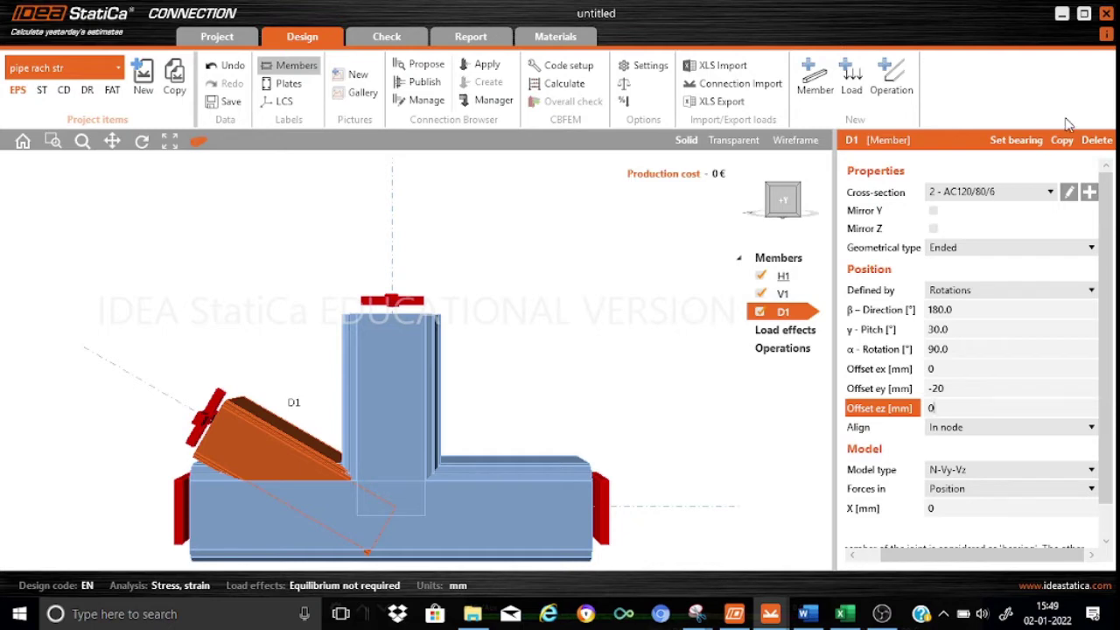
Step: Copy member D1 and rename the copy D2
left_click(1066, 148)
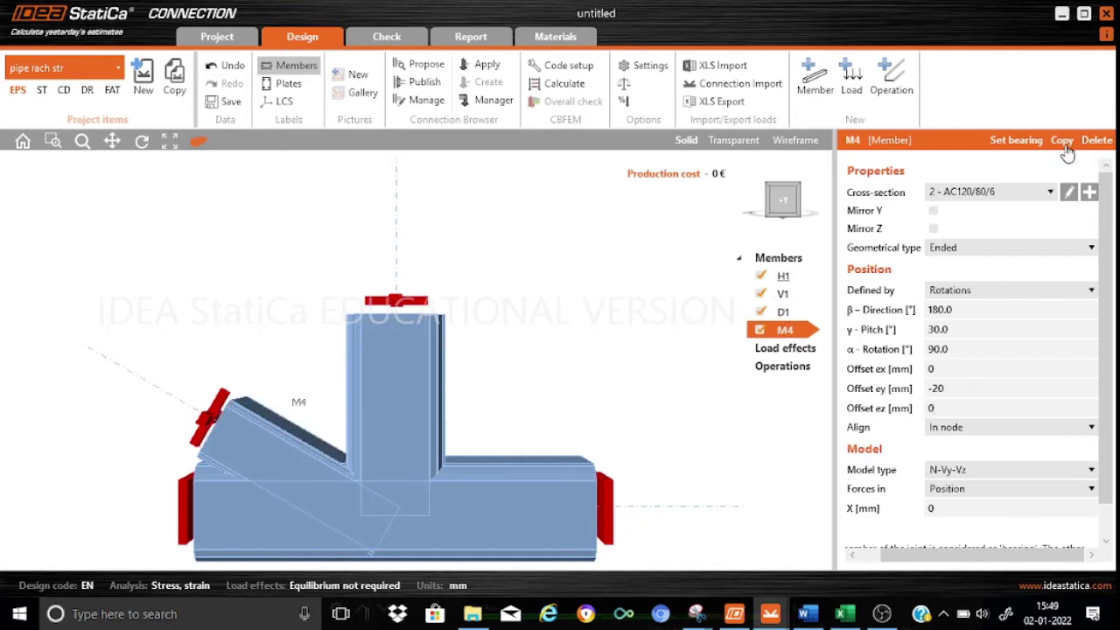
right_click(785, 331)
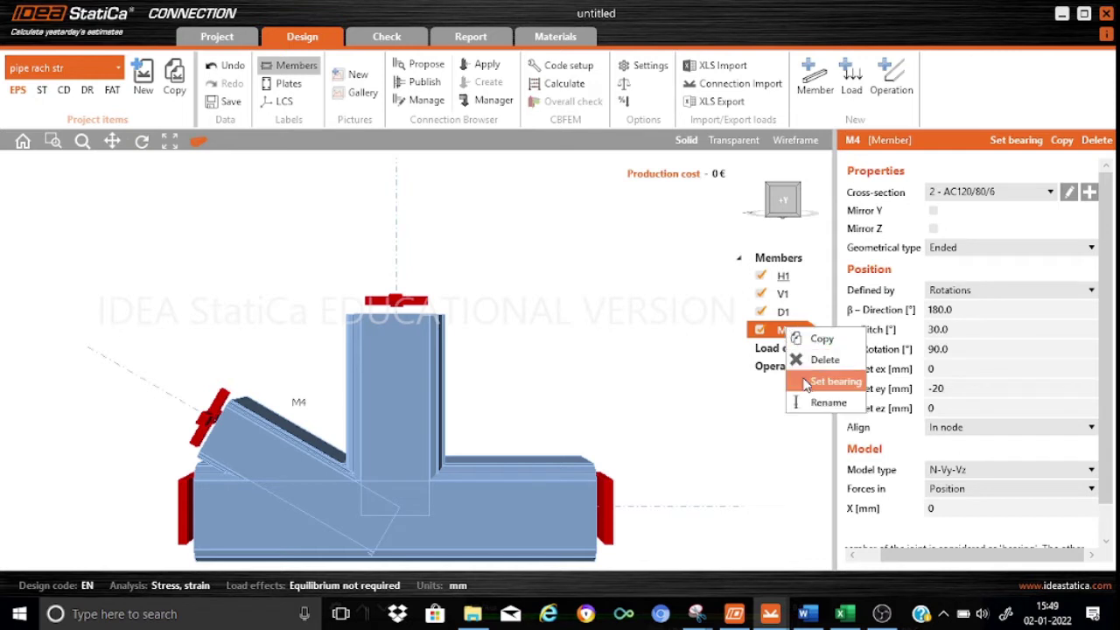
left_click(816, 408)
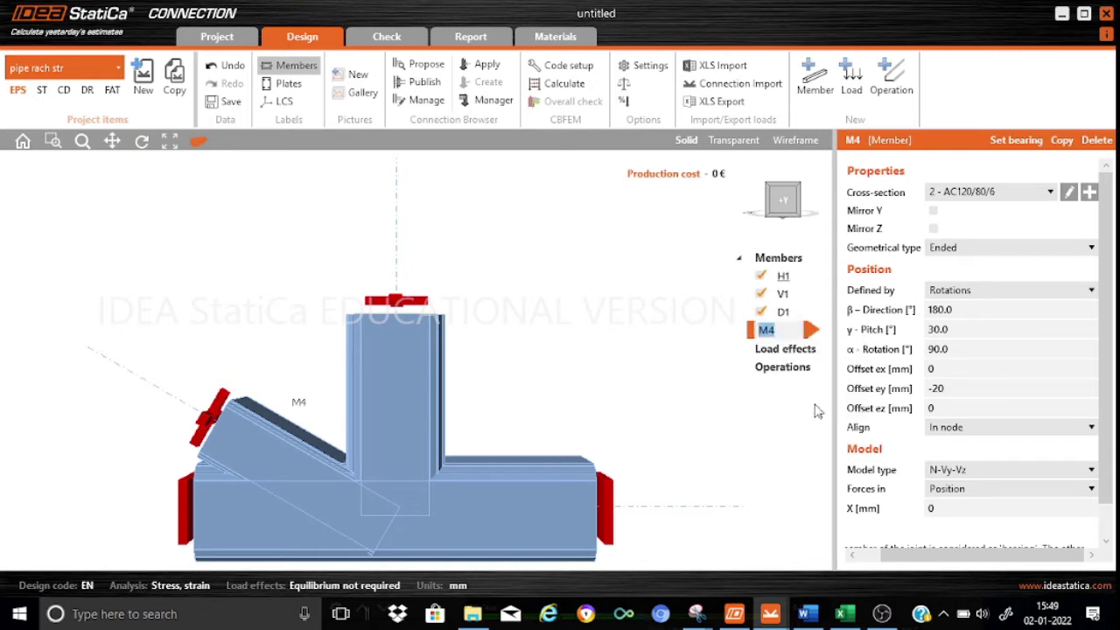
type("D2")
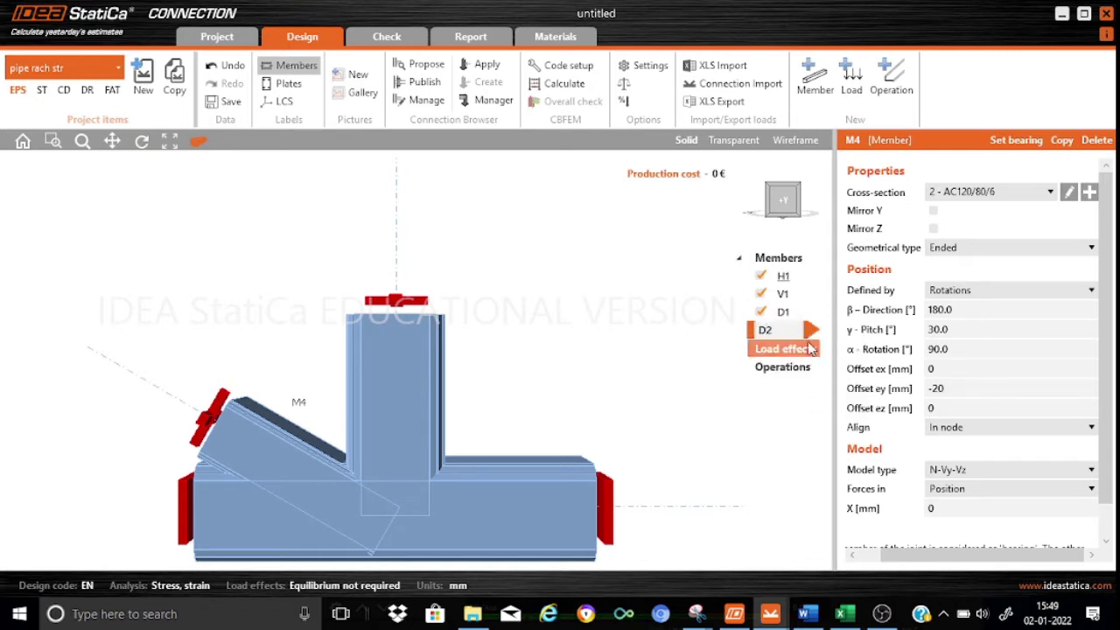
key("Return")
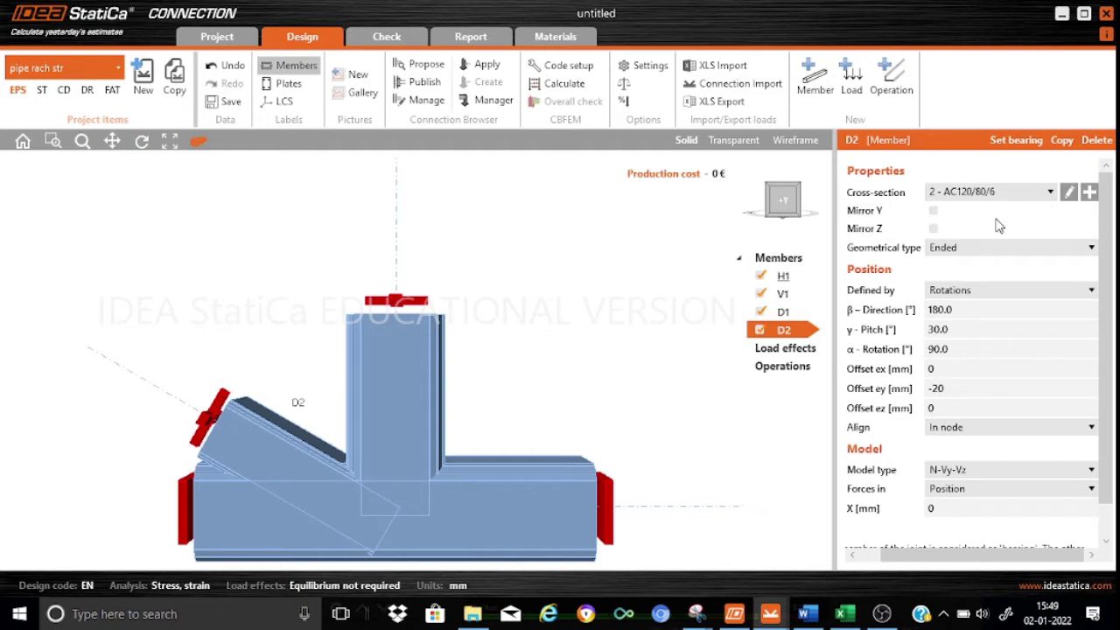
Step: Set member D2's β direction to 0° to place it on the opposite side of V1 from D1
left_click(956, 309)
key("BackSpace")
key("BackSpace")
key("BackSpace")
key("BackSpace")
key("BackSpace")
type("0")
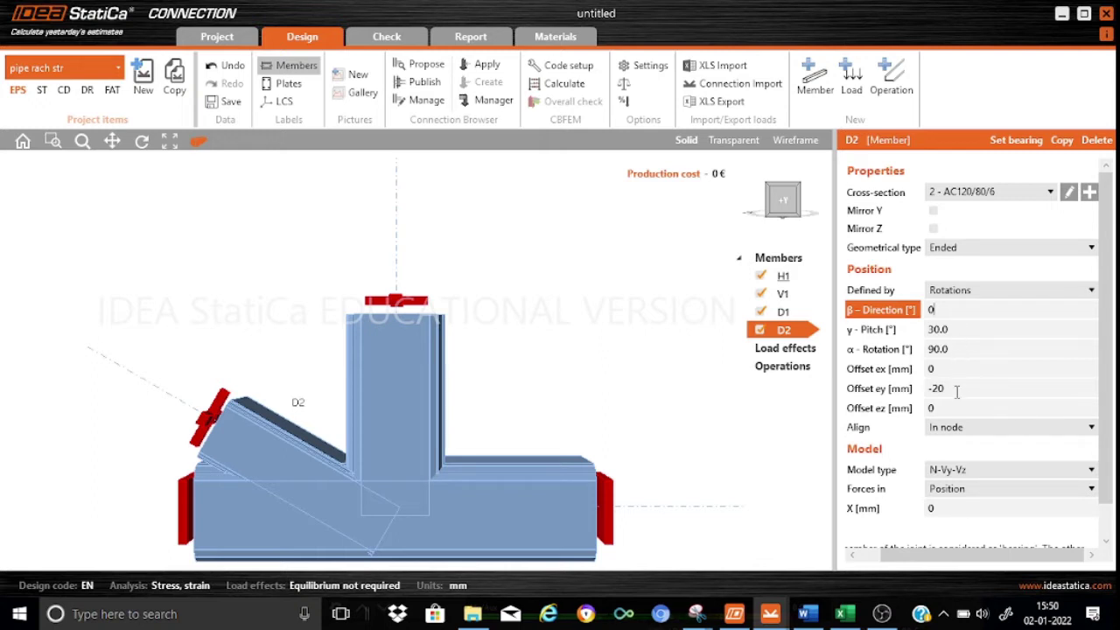
scroll(1063, 460, "down", 1)
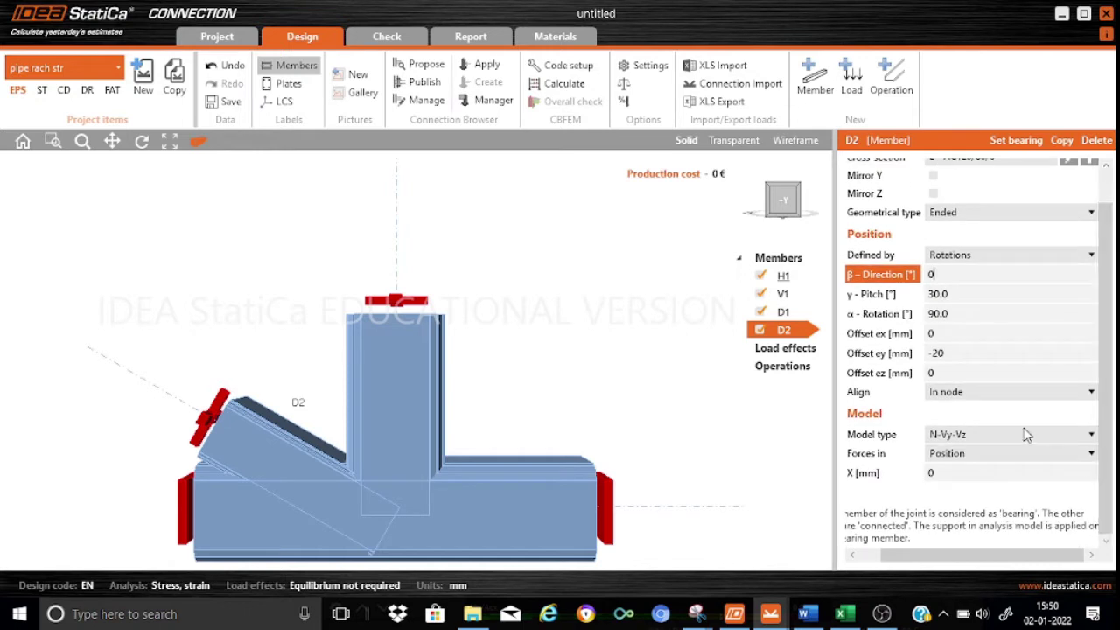
left_click(945, 371)
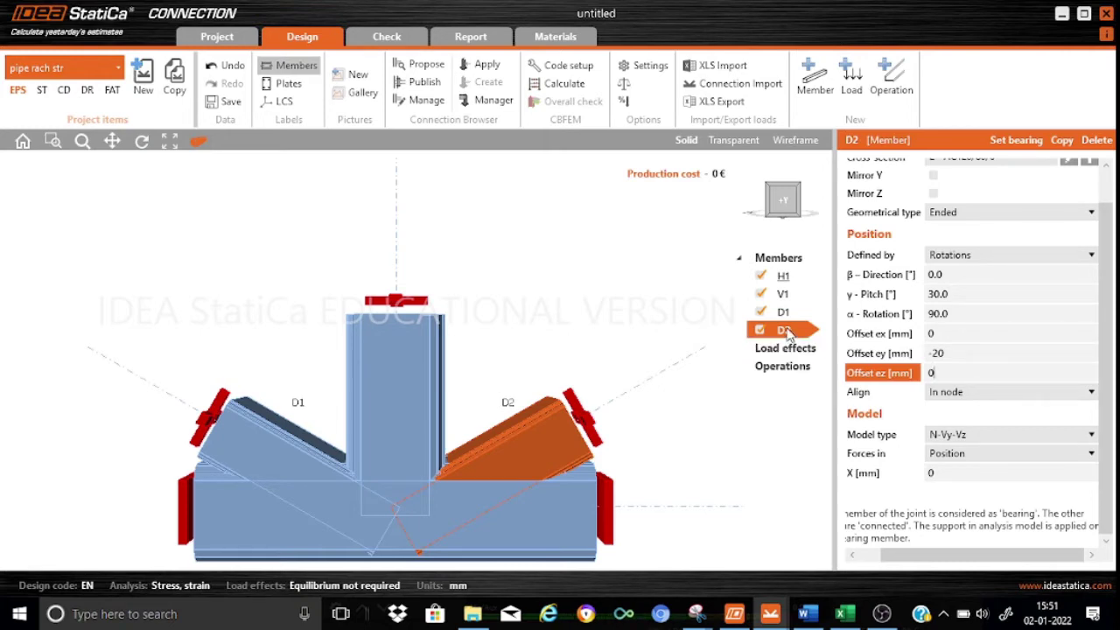
Step: Copy member D2 and rename the copy D3
left_click(201, 144)
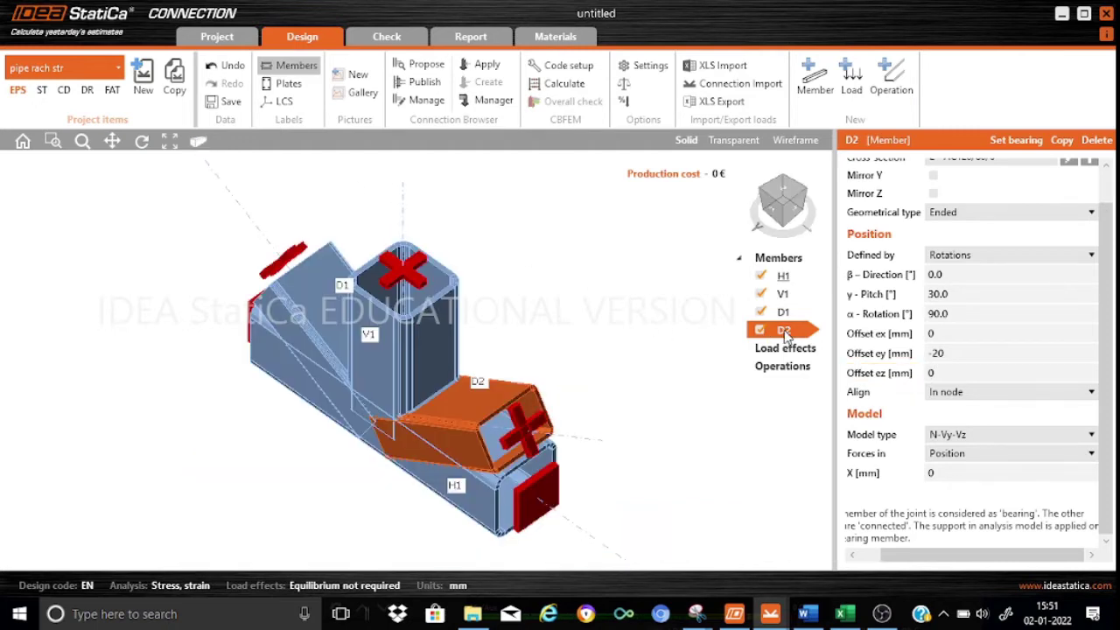
left_click(1062, 141)
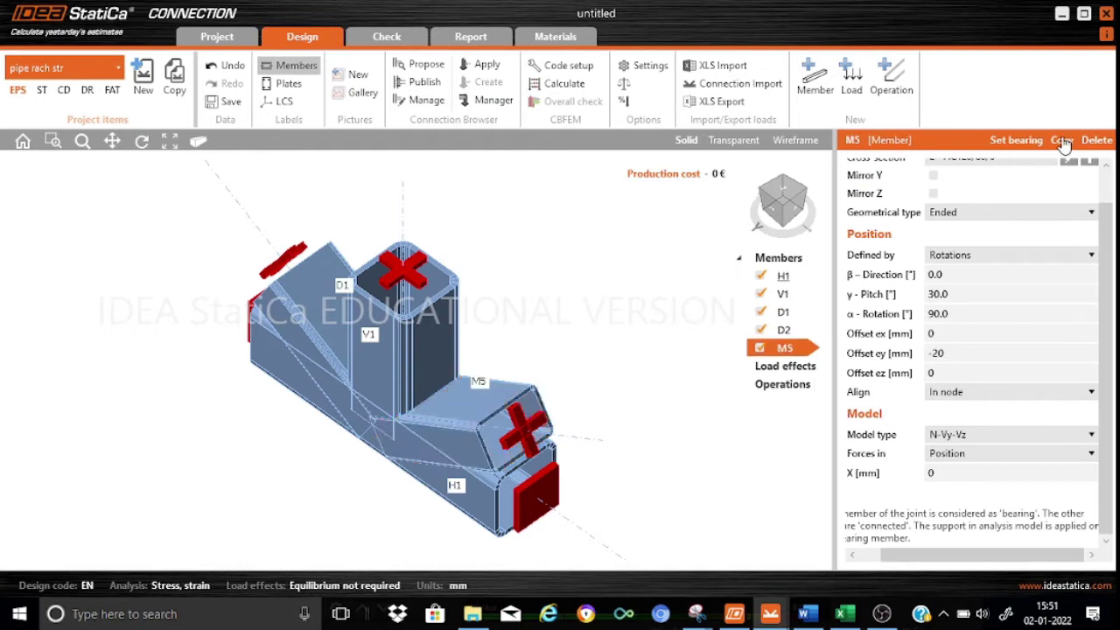
right_click(783, 351)
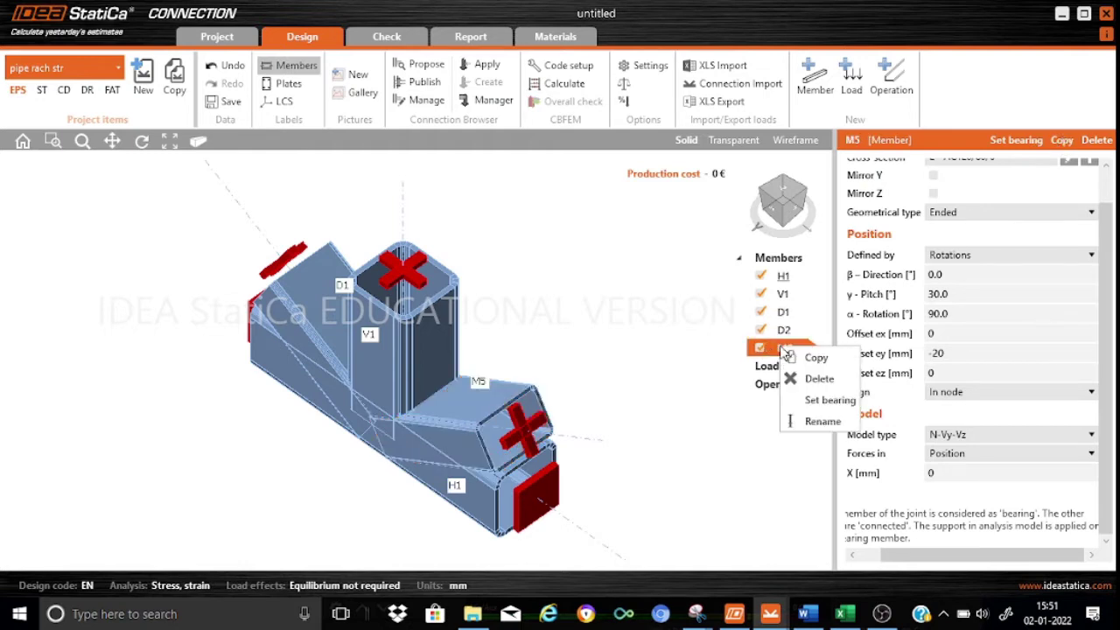
left_click(822, 421)
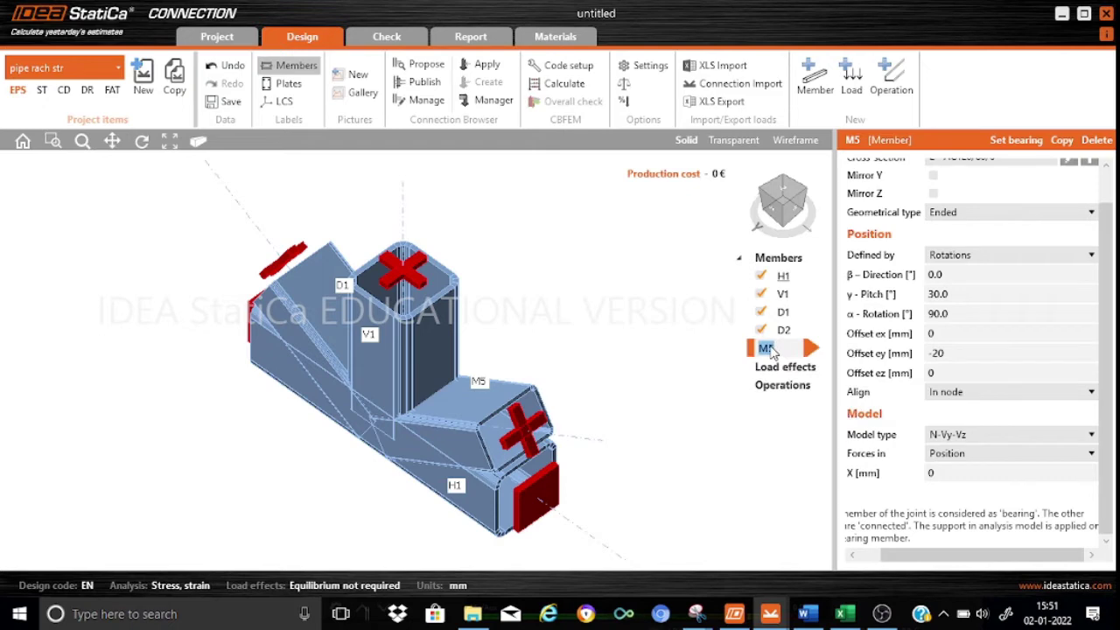
type("D3")
Step: Set member D3's β direction to 180° and its γ pitch to -55°
left_click(972, 275)
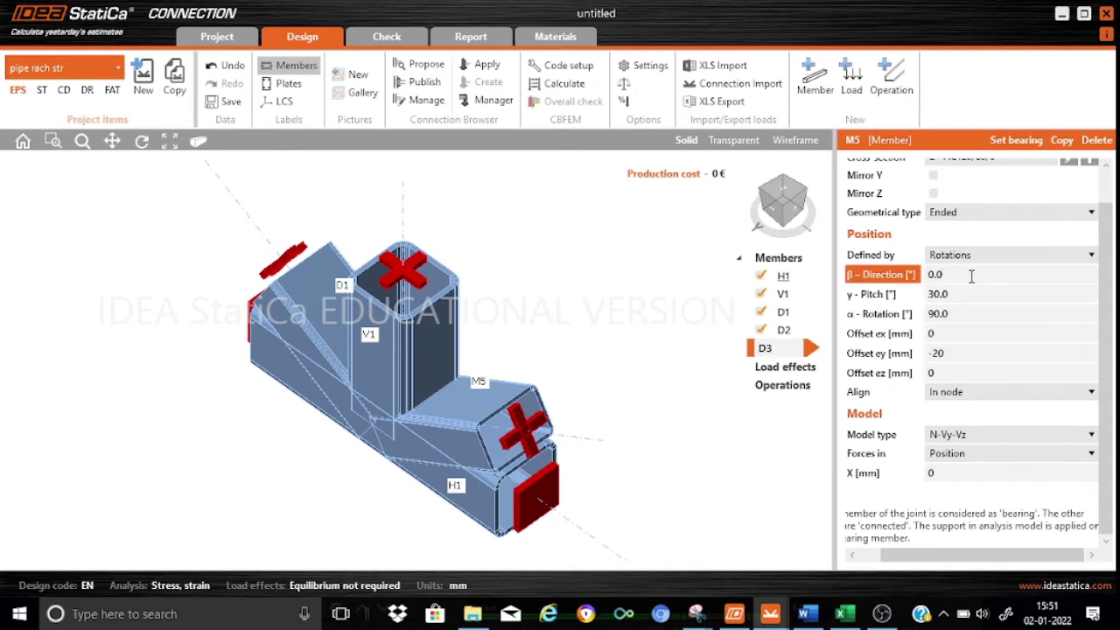
key("BackSpace")
key("BackSpace")
key("BackSpace")
type("180")
left_click(959, 293)
key("BackSpace")
key("BackSpace")
key("BackSpace")
key("BackSpace")
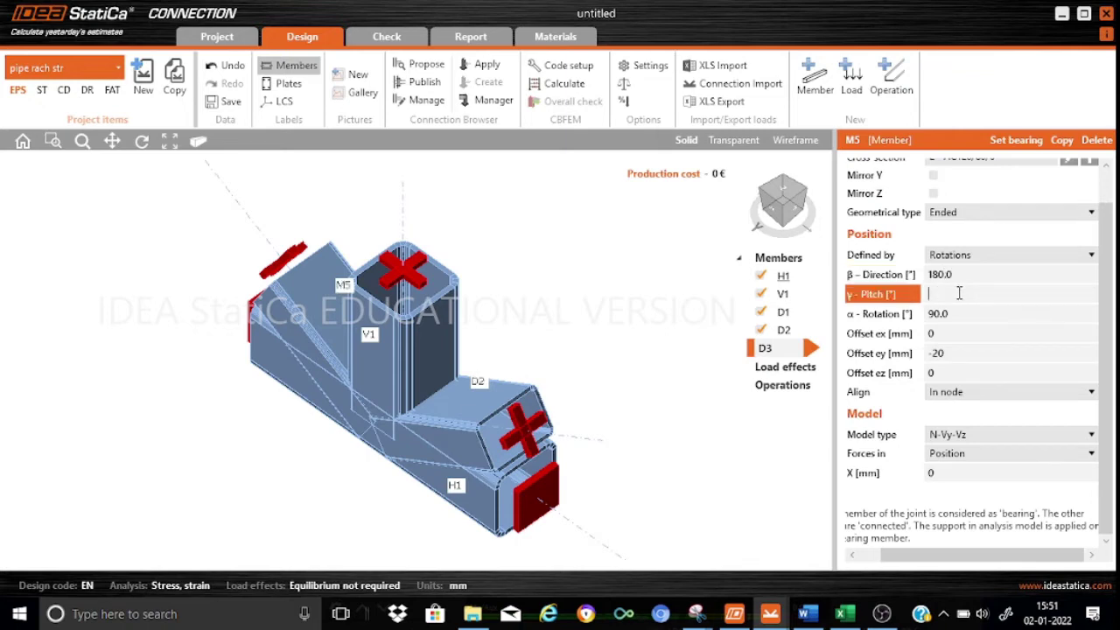
type("-55")
left_click(967, 319)
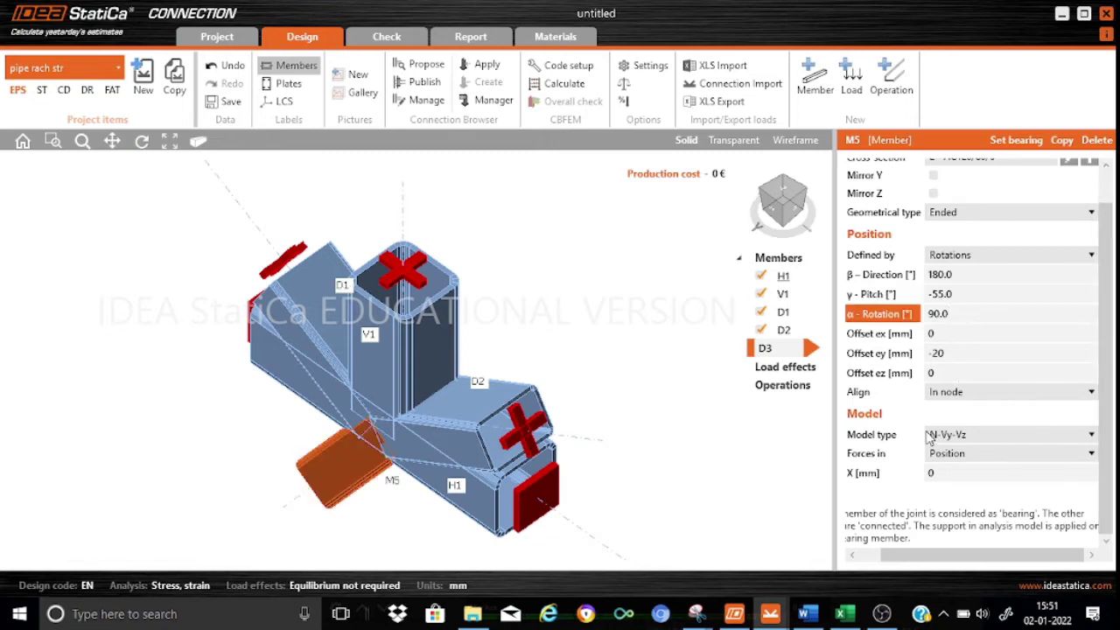
Step: Copy member D3 and rename the copy D4
left_click(768, 313)
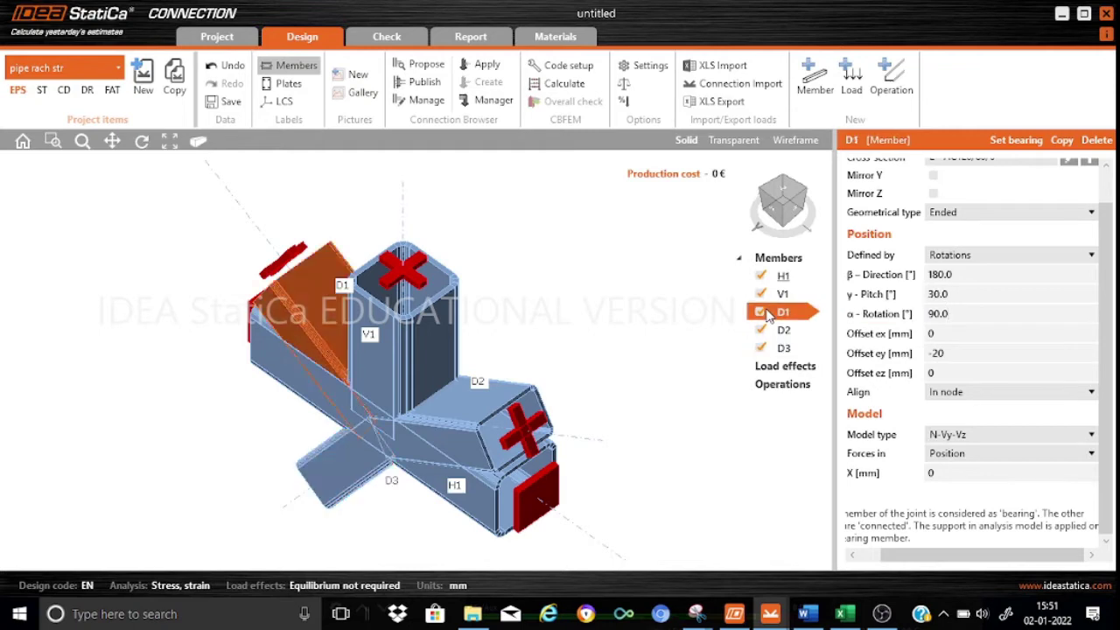
left_click(778, 206)
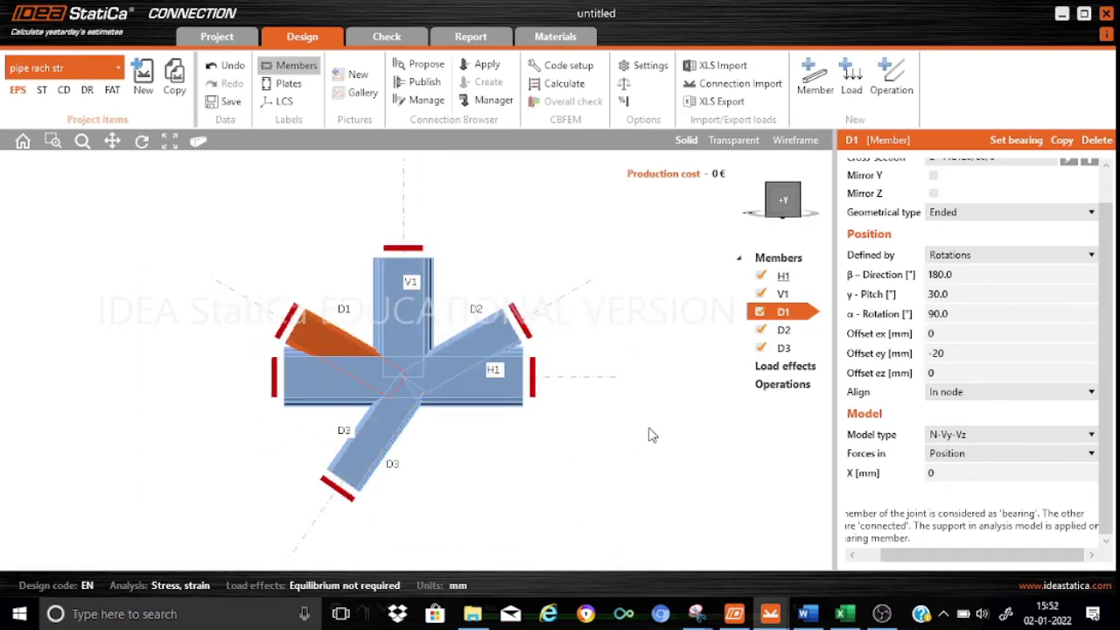
left_click(783, 348)
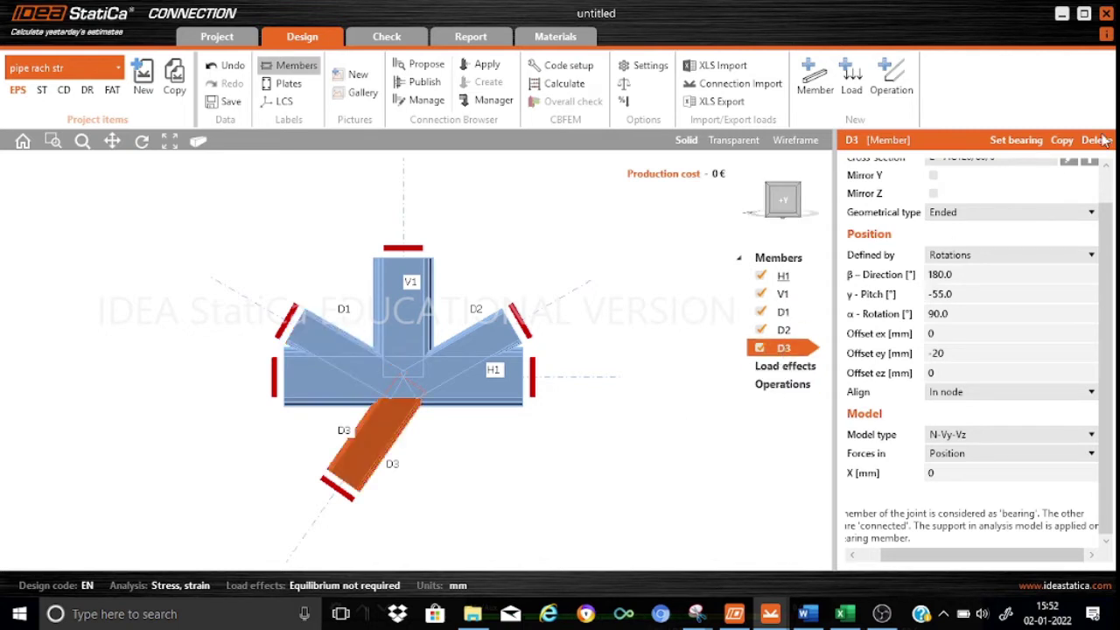
left_click(1062, 142)
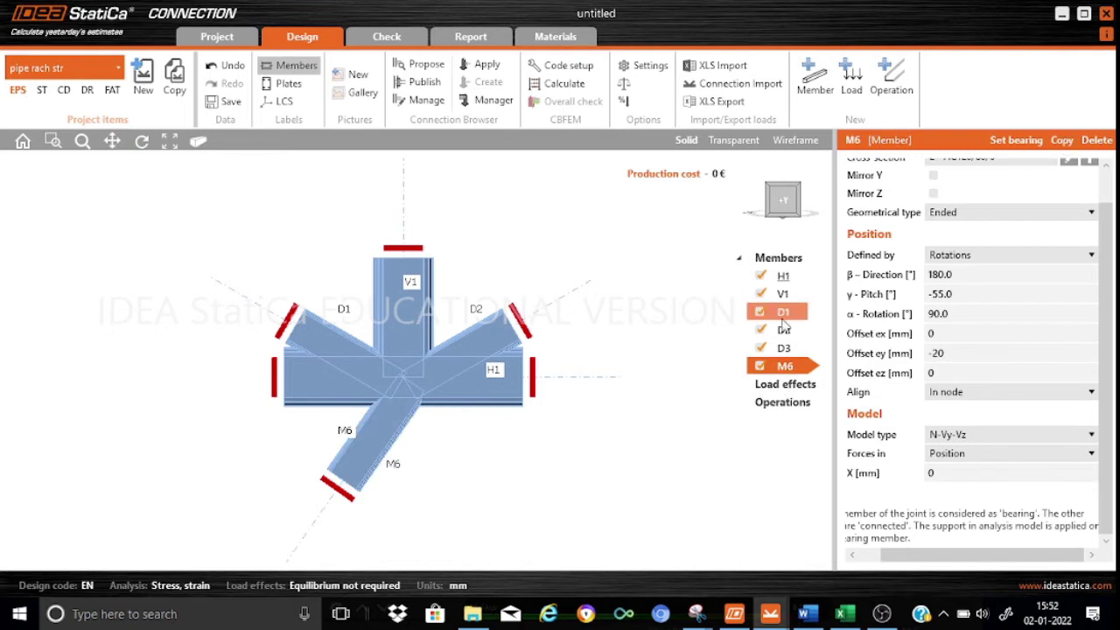
right_click(787, 371)
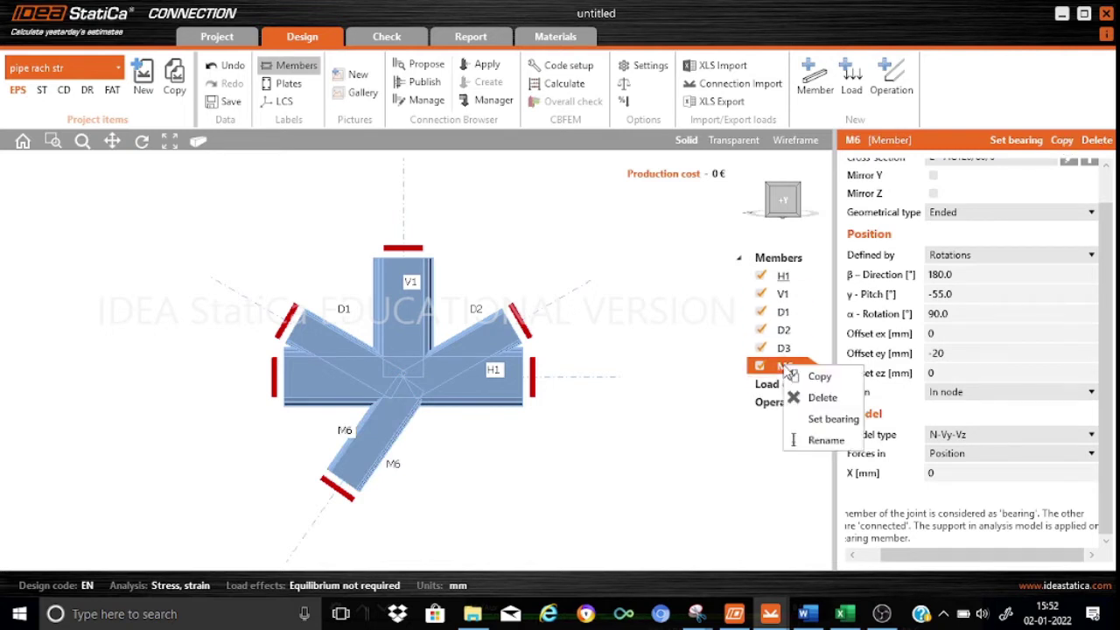
left_click(812, 444)
type("D4")
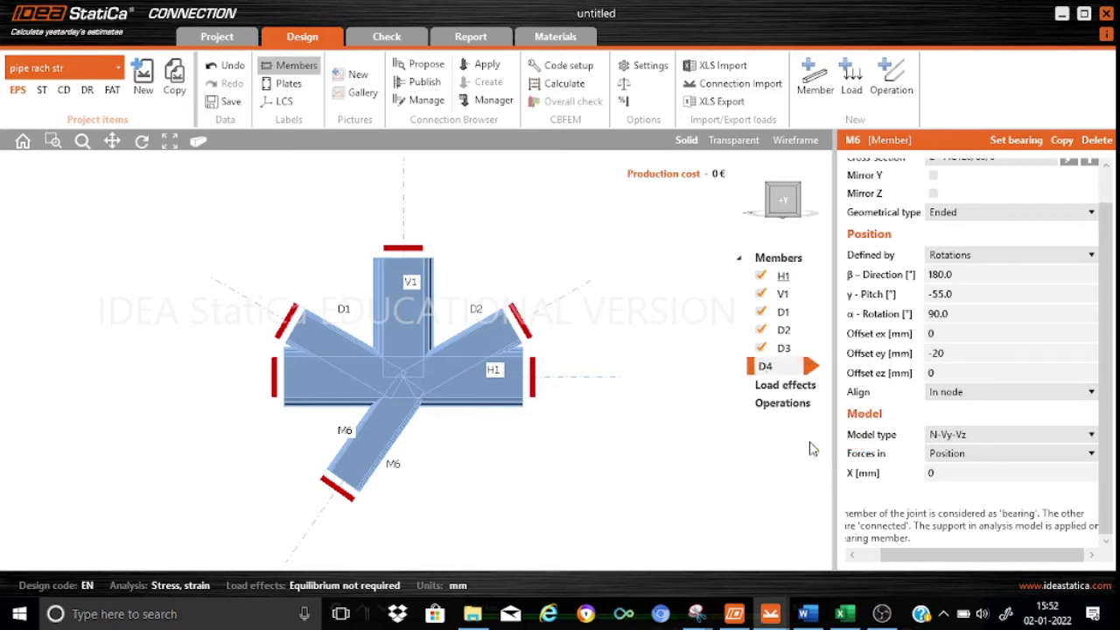
Step: Set member D4's β direction to 0° to place it on the opposite side from D3
left_click(812, 375)
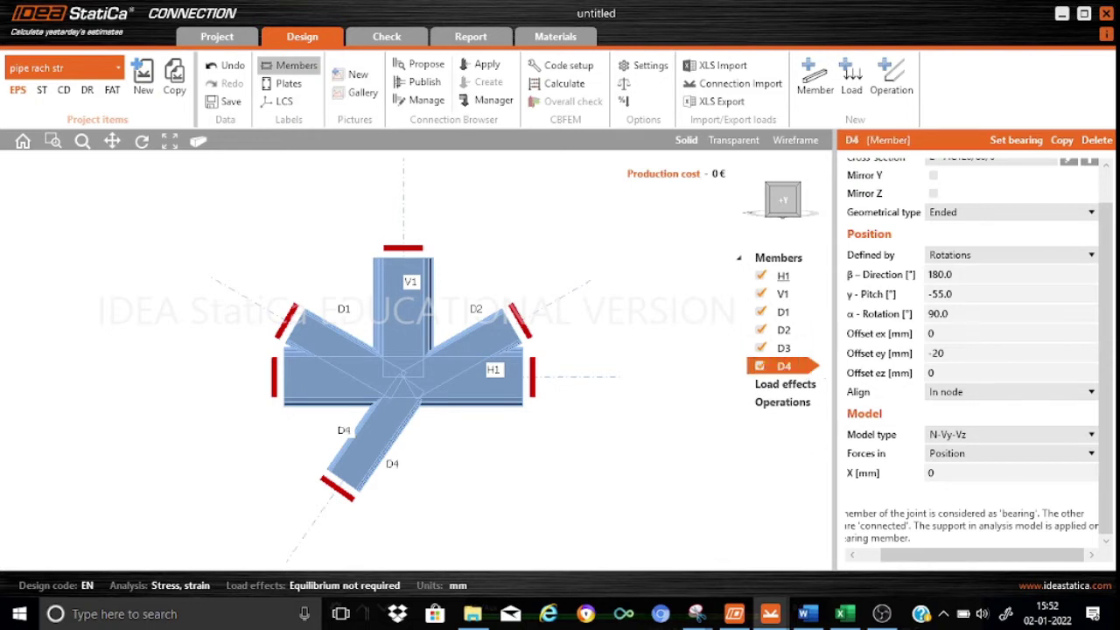
left_click_drag(1105, 264, 1103, 182)
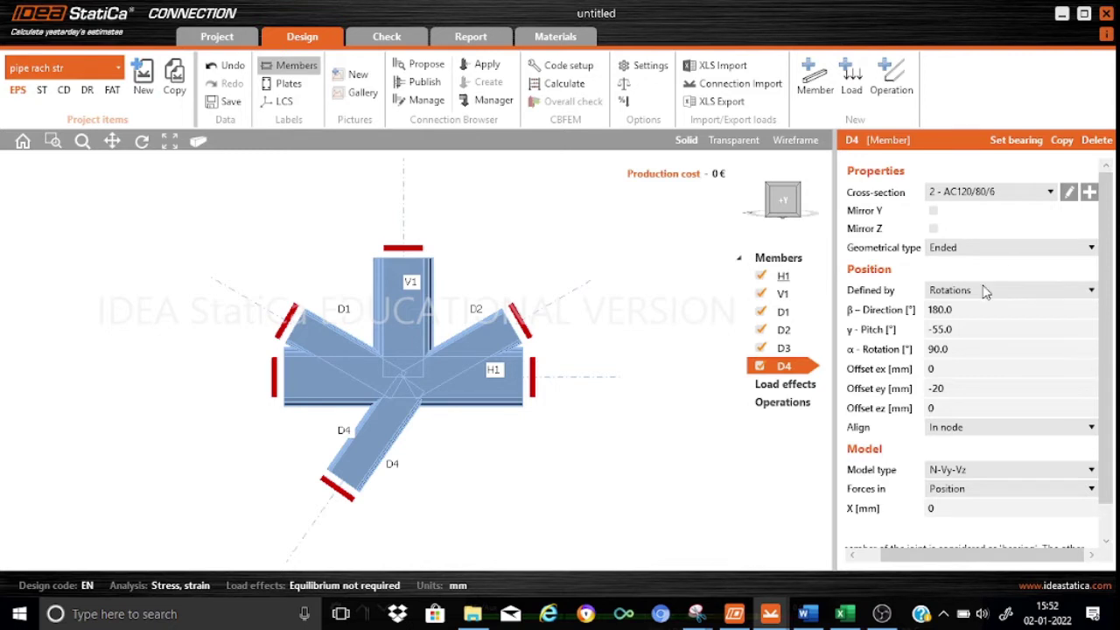
left_click(955, 309)
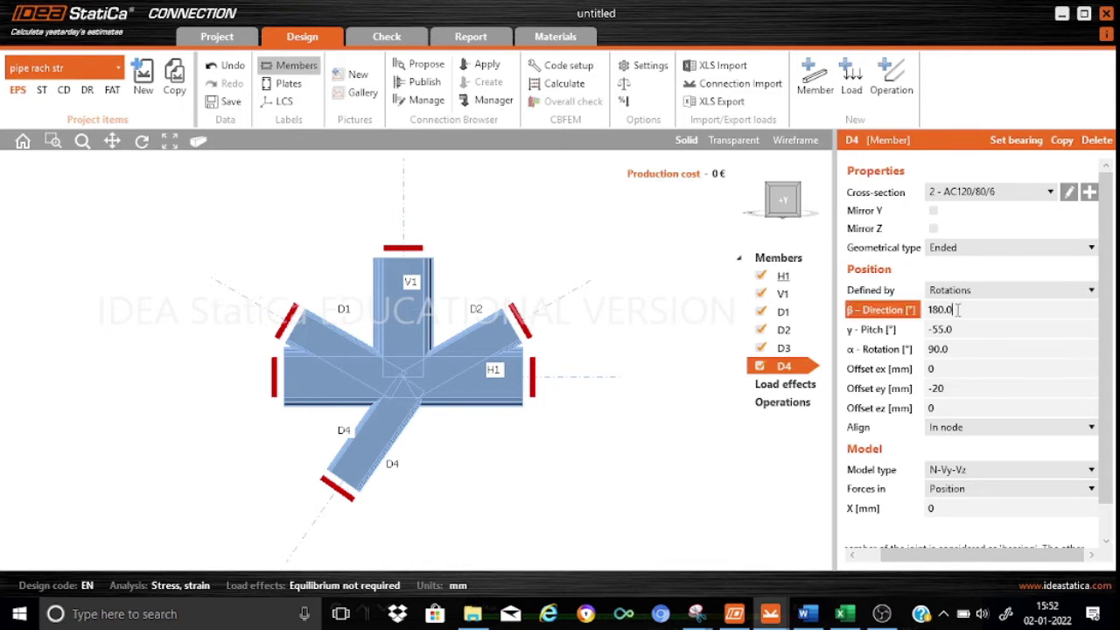
key("BackSpace")
key("BackSpace")
key("BackSpace")
key("BackSpace")
key("BackSpace")
type("0")
left_click(976, 331)
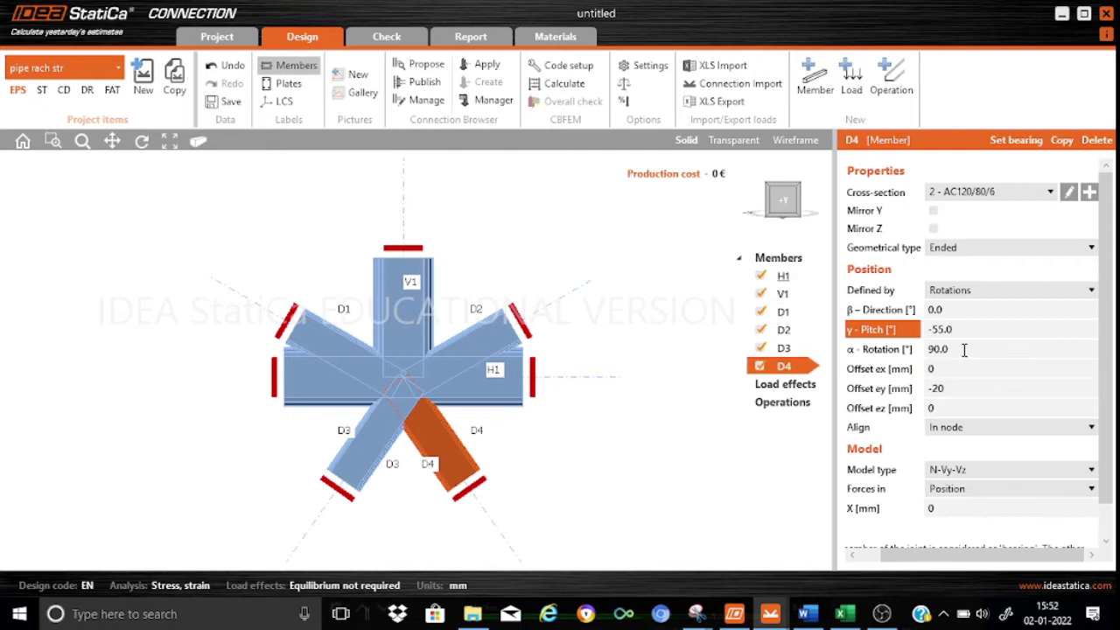
left_click(962, 348)
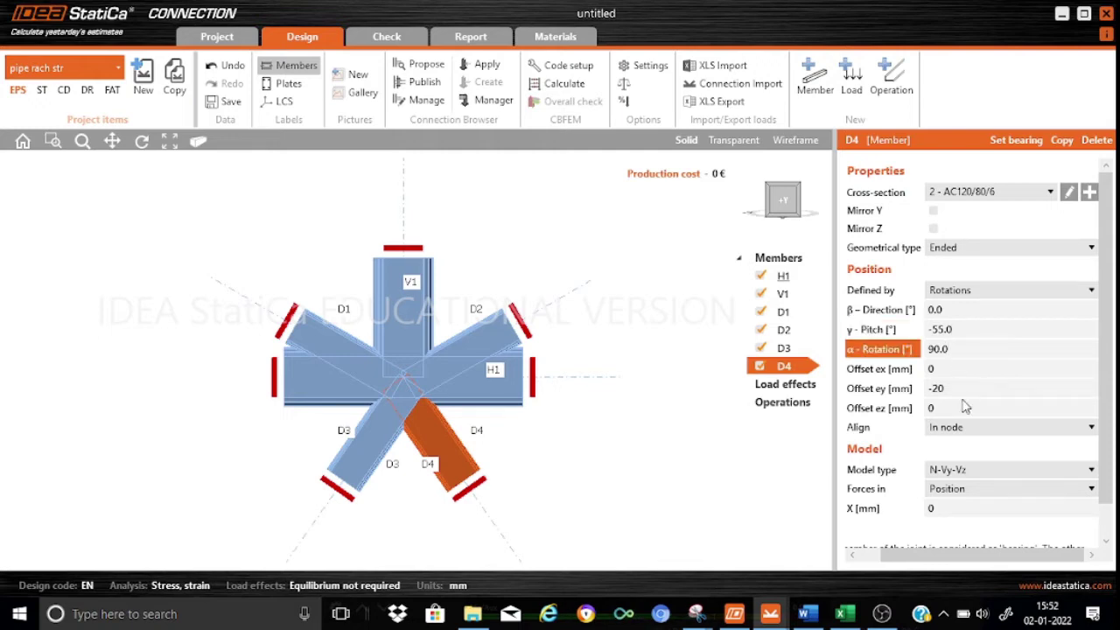
left_click_drag(1107, 486, 1108, 520)
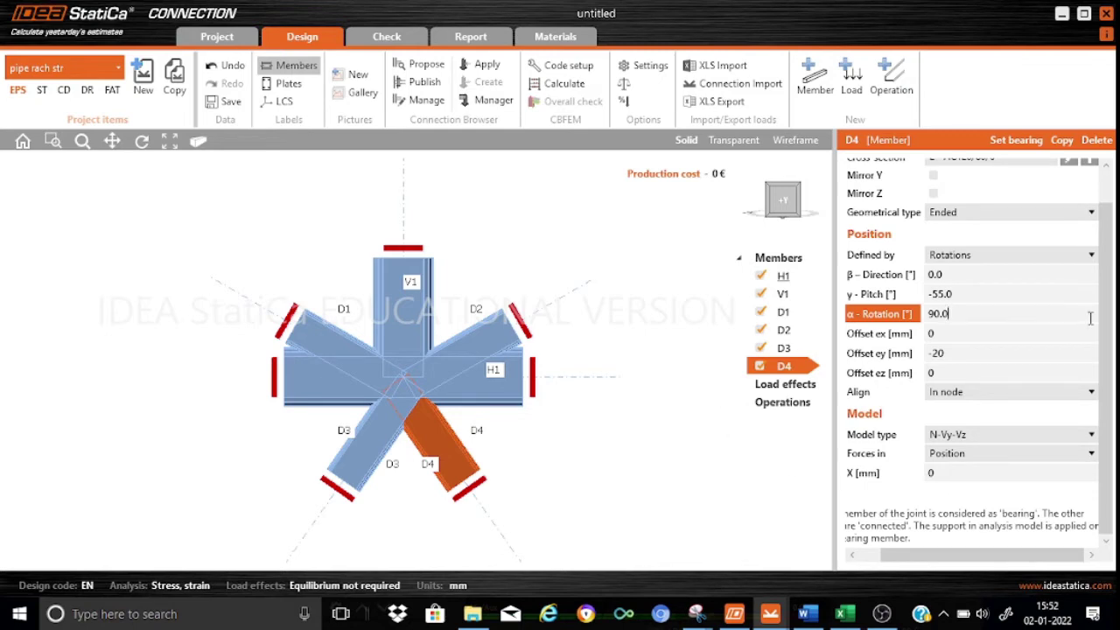
scroll(1107, 341, "up", 1)
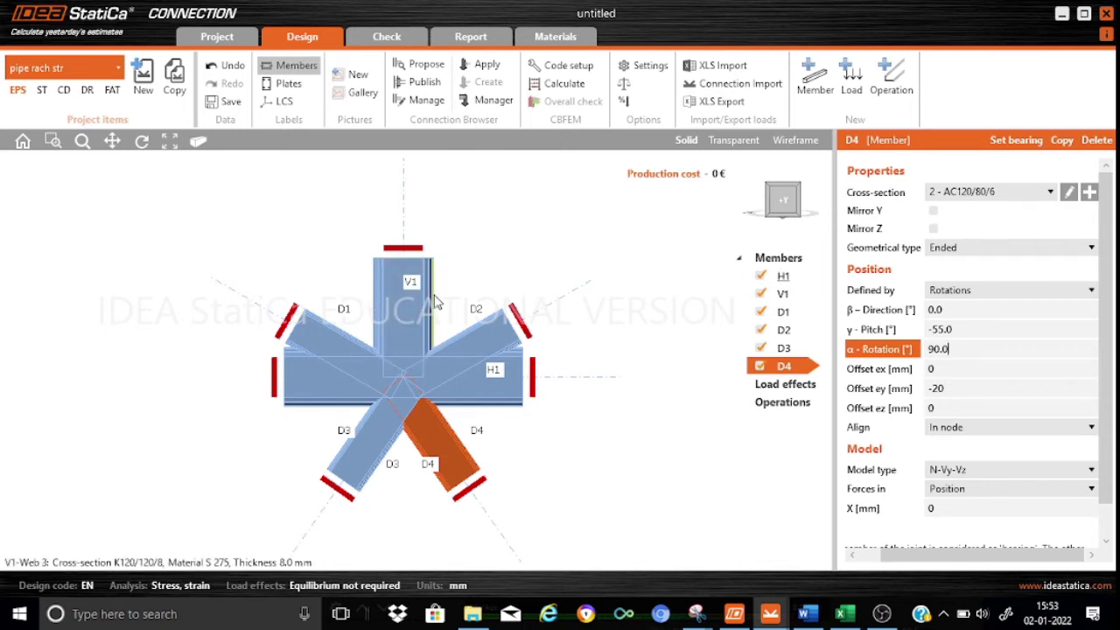
Step: Set vertical member V1 as the bearing member of the joint
left_click(782, 296)
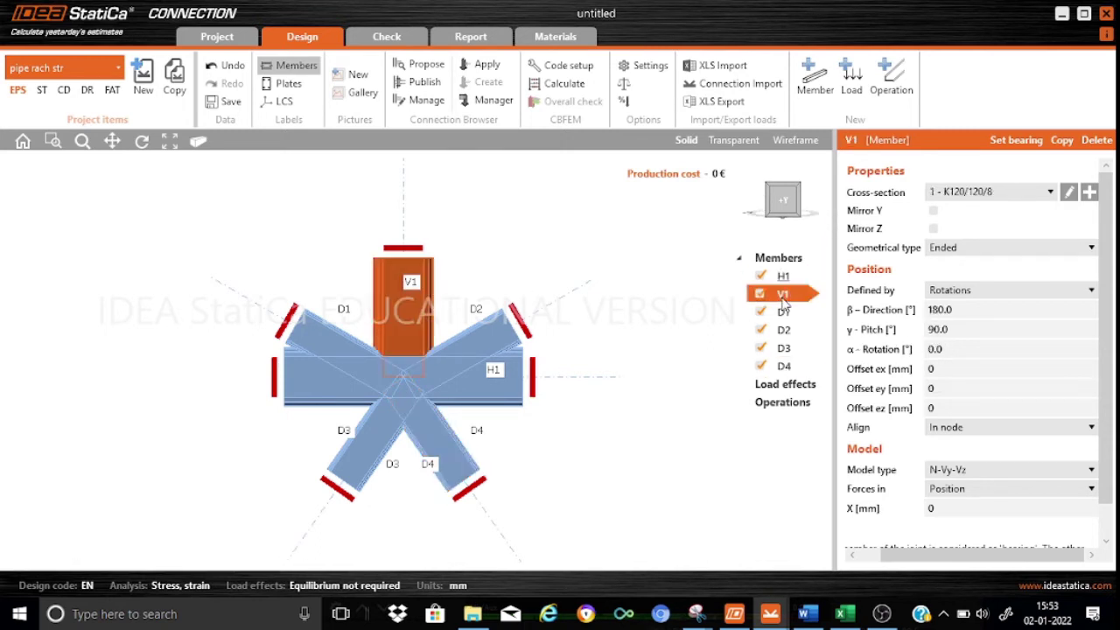
left_click(1017, 141)
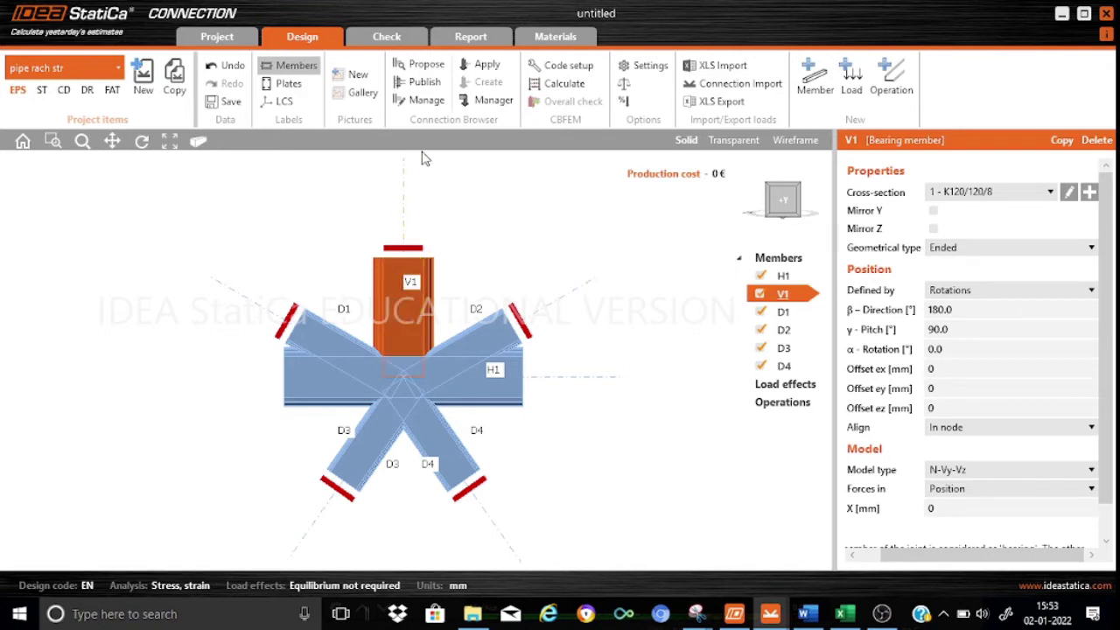
left_click(198, 143)
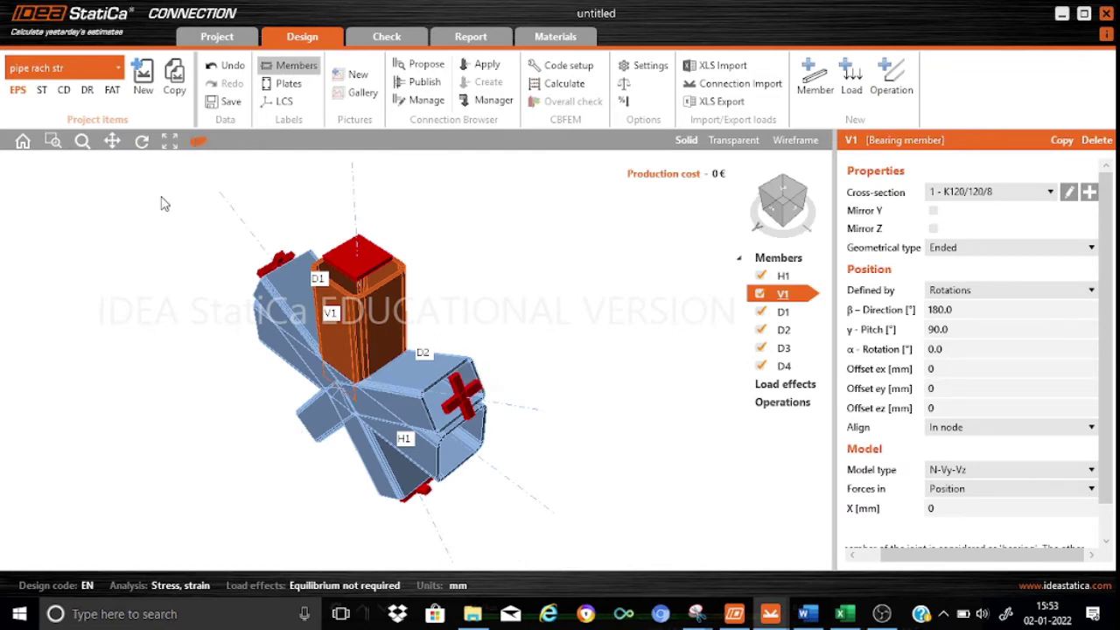
left_click(142, 145)
left_click_drag(552, 392, 569, 330)
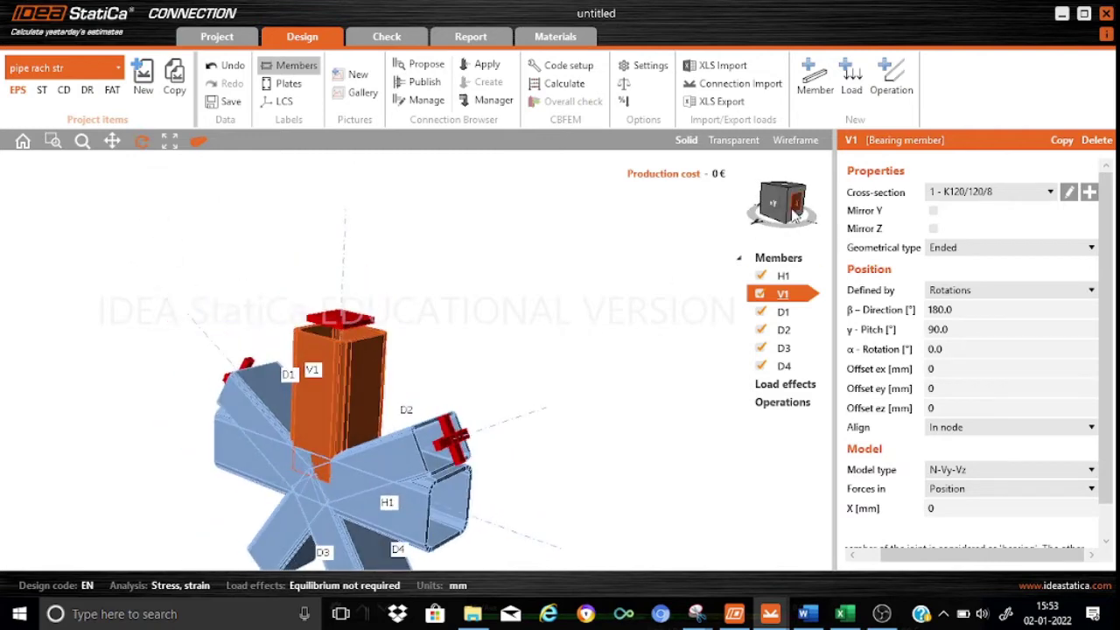
left_click(774, 202)
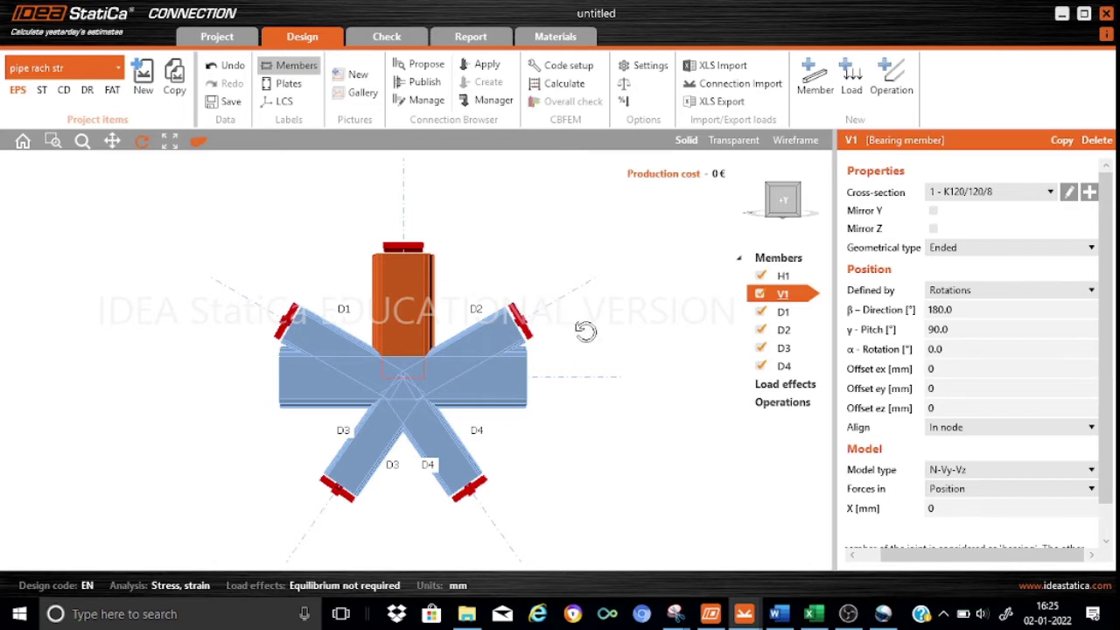
Step: Add a cut-of-member operation trimming V1 by H1, with butt welds on both flanges and webs
left_click(199, 143)
right_click_drag(540, 404, 704, 406)
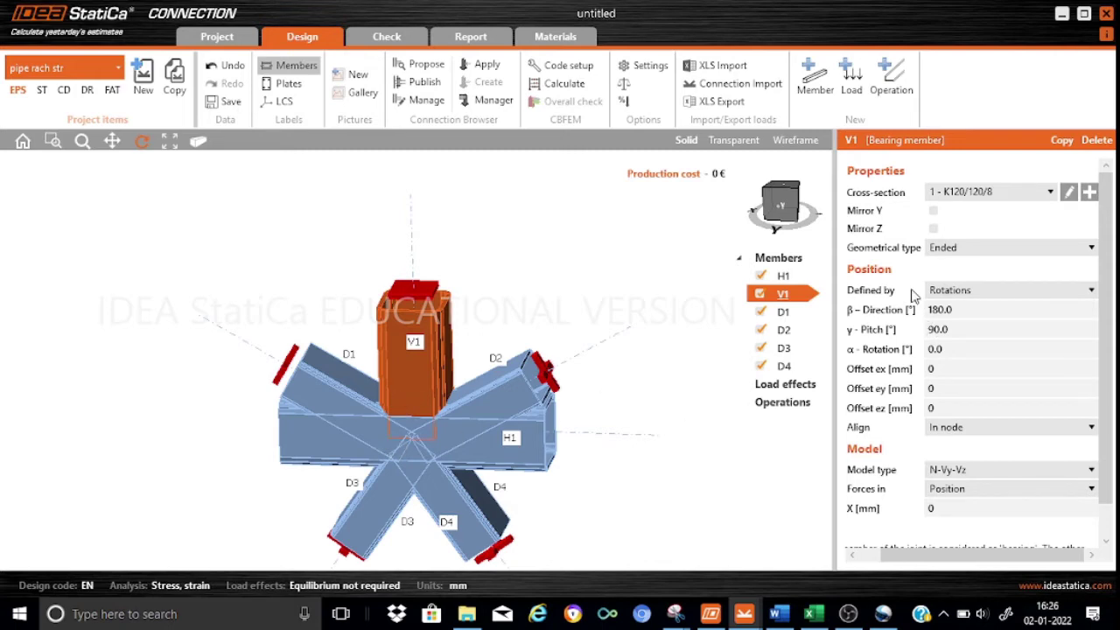
left_click(890, 83)
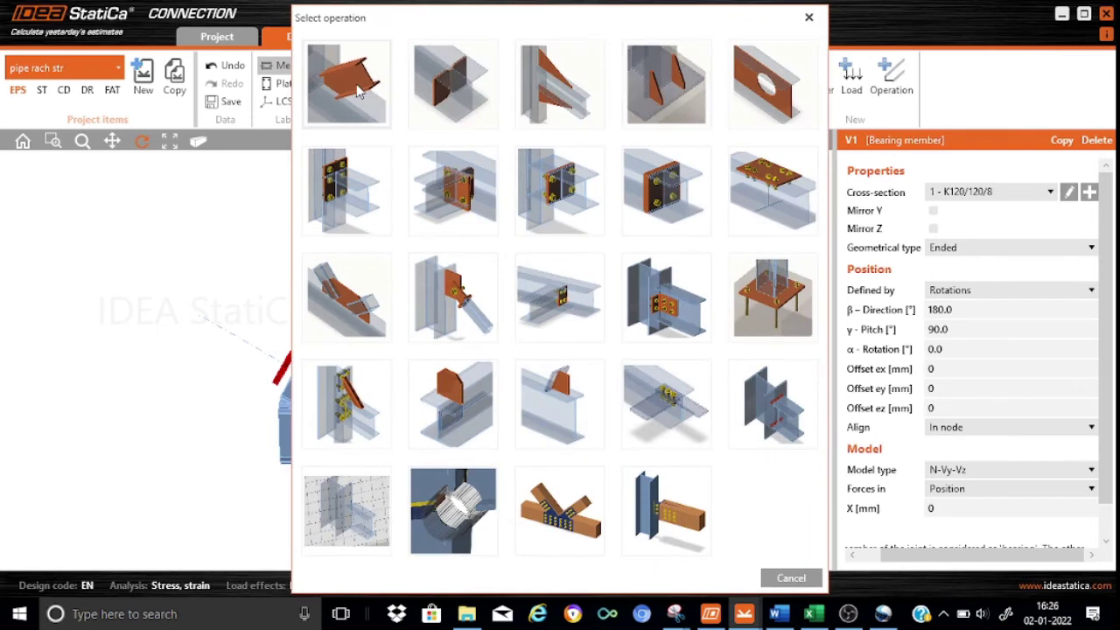
left_click(358, 91)
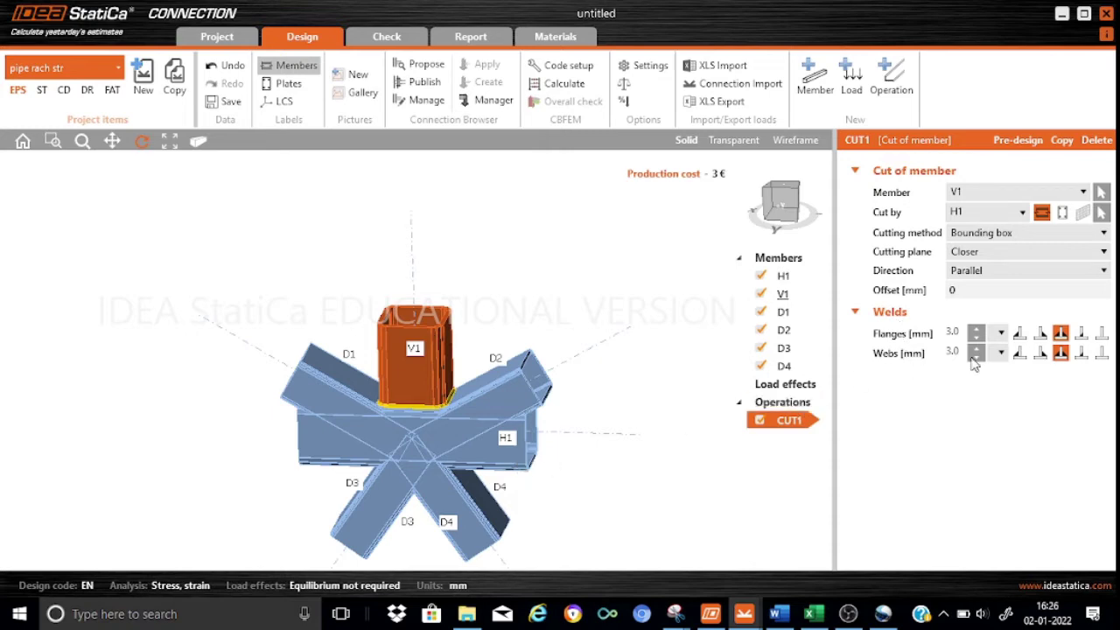
left_click(1101, 334)
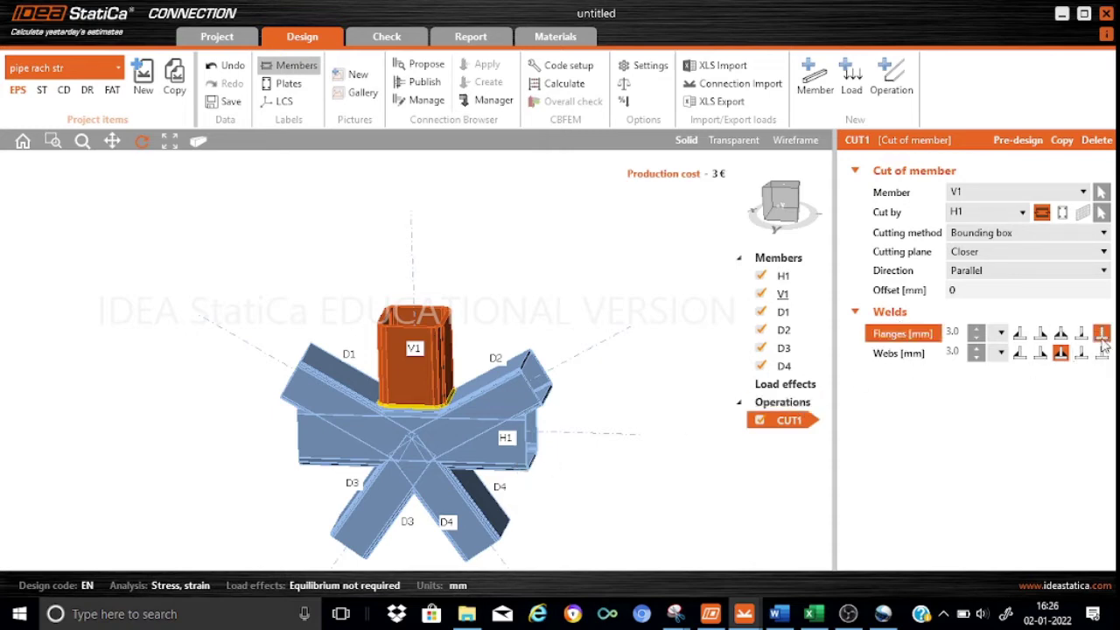
left_click(1101, 353)
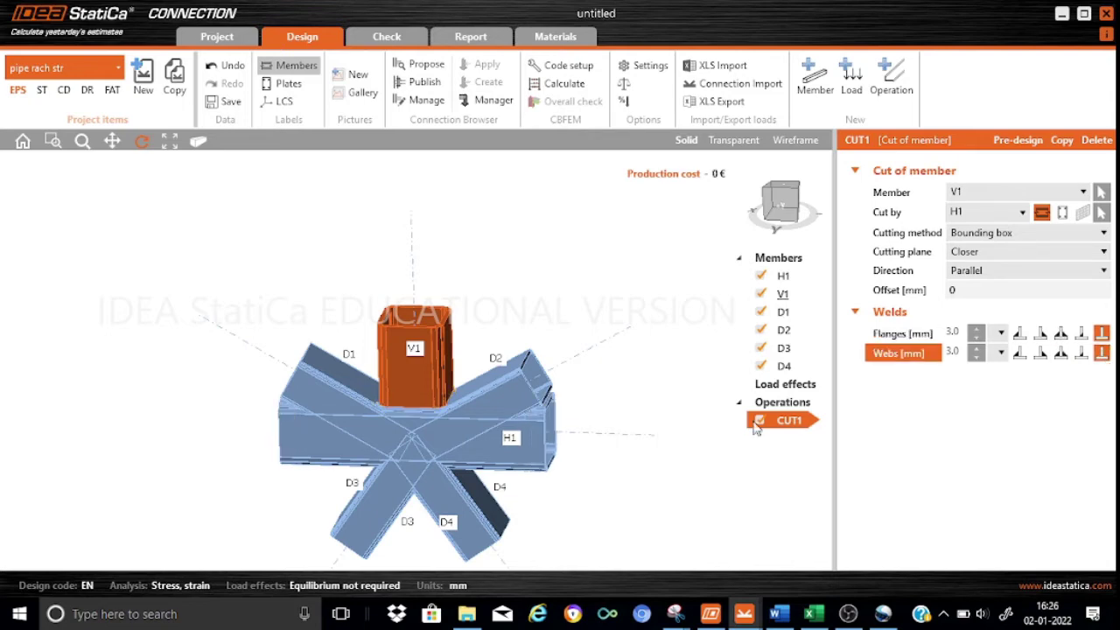
mouse_move(588, 413)
left_mouse_down()
mouse_move(434, 388)
mouse_move(445, 440)
mouse_move(580, 408)
left_mouse_up()
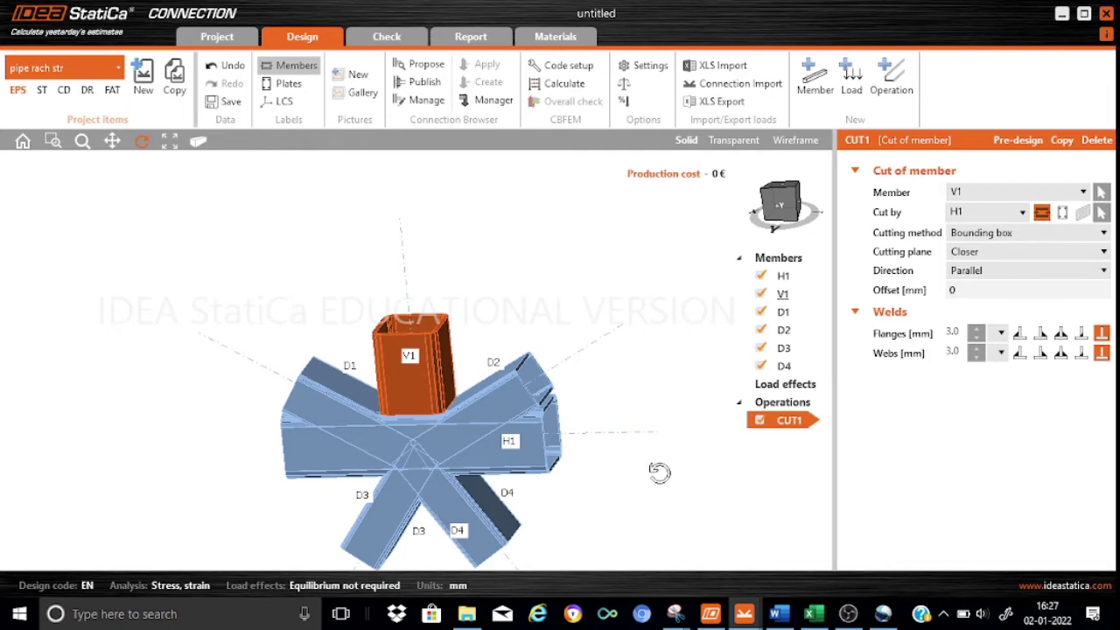
Step: Copy the V1 cut operation and assign the copy to member D1
left_click(1061, 141)
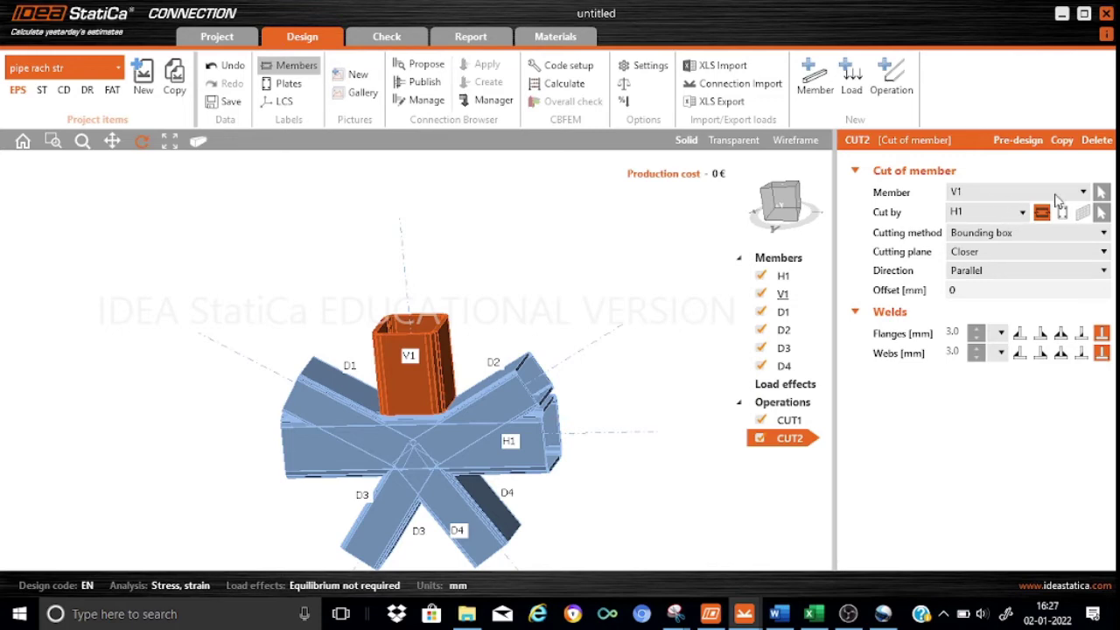
left_click(1084, 192)
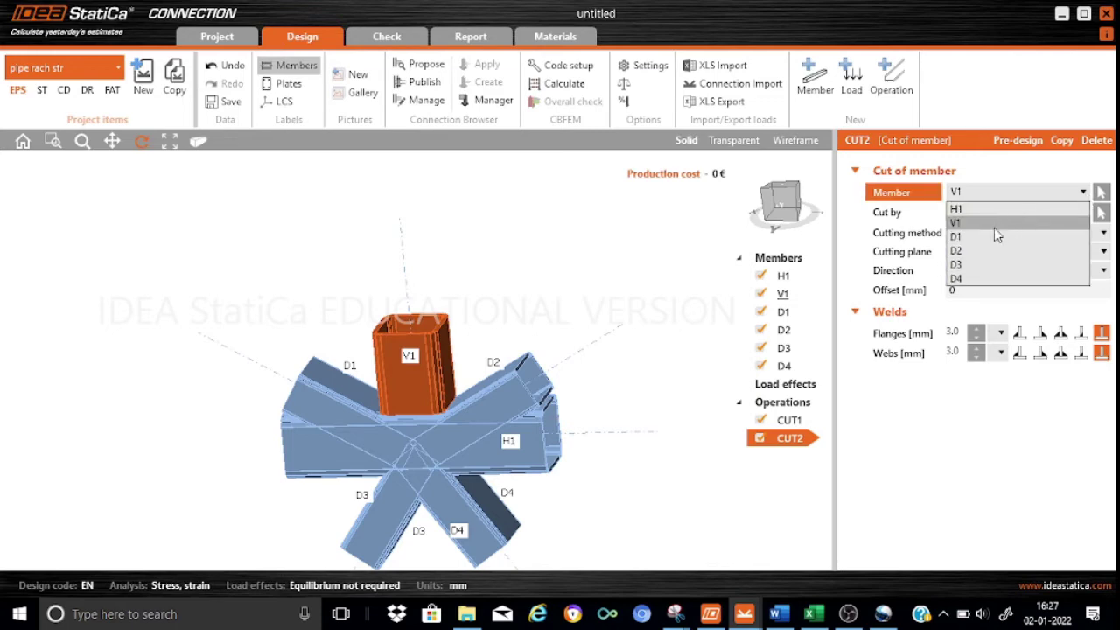
left_click(980, 235)
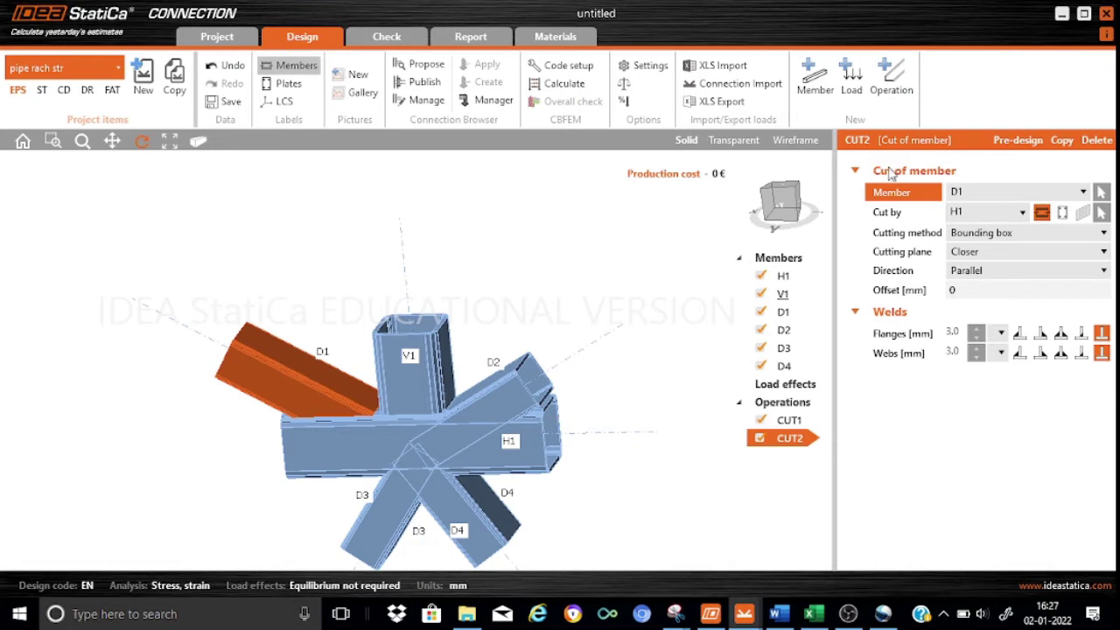
Step: Copy the D1 cut operation and assign the copy to member D2
left_click(1062, 143)
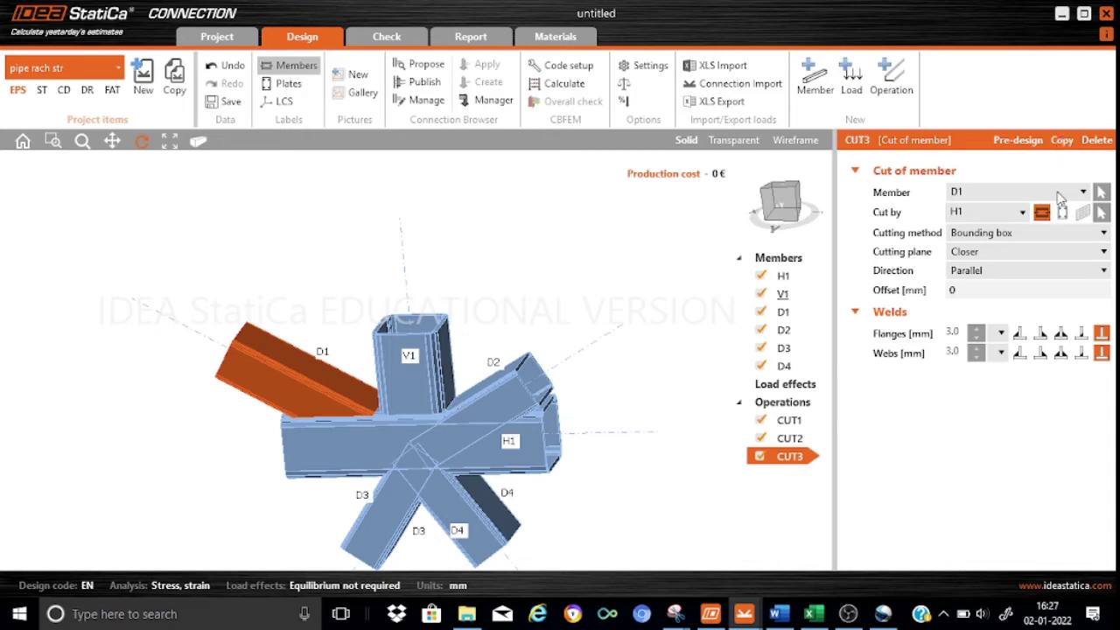
left_click(1082, 193)
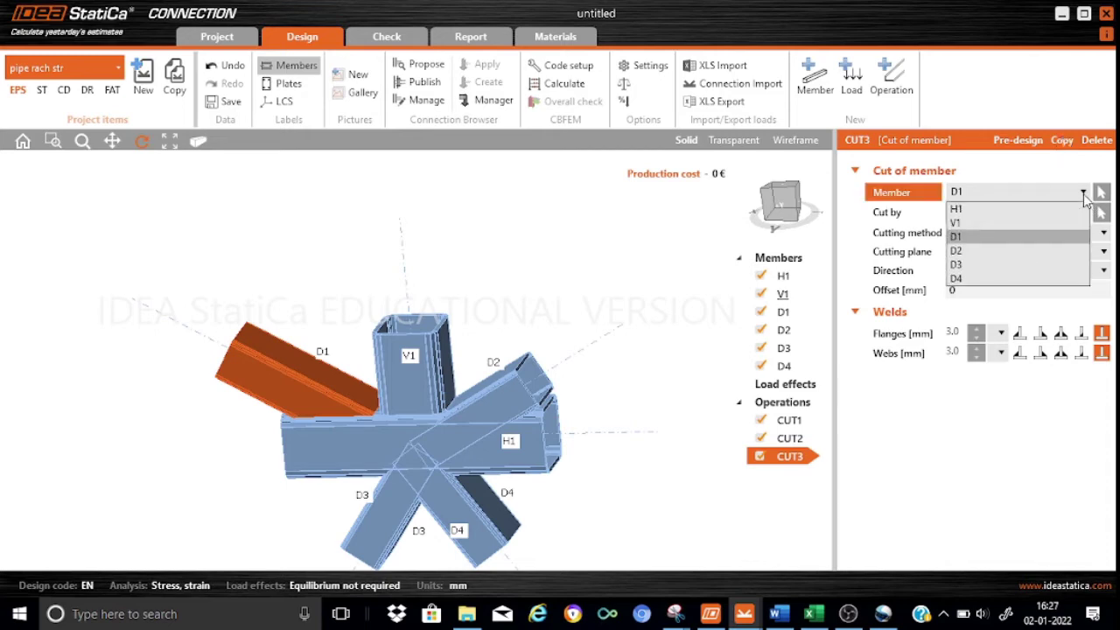
left_click(971, 249)
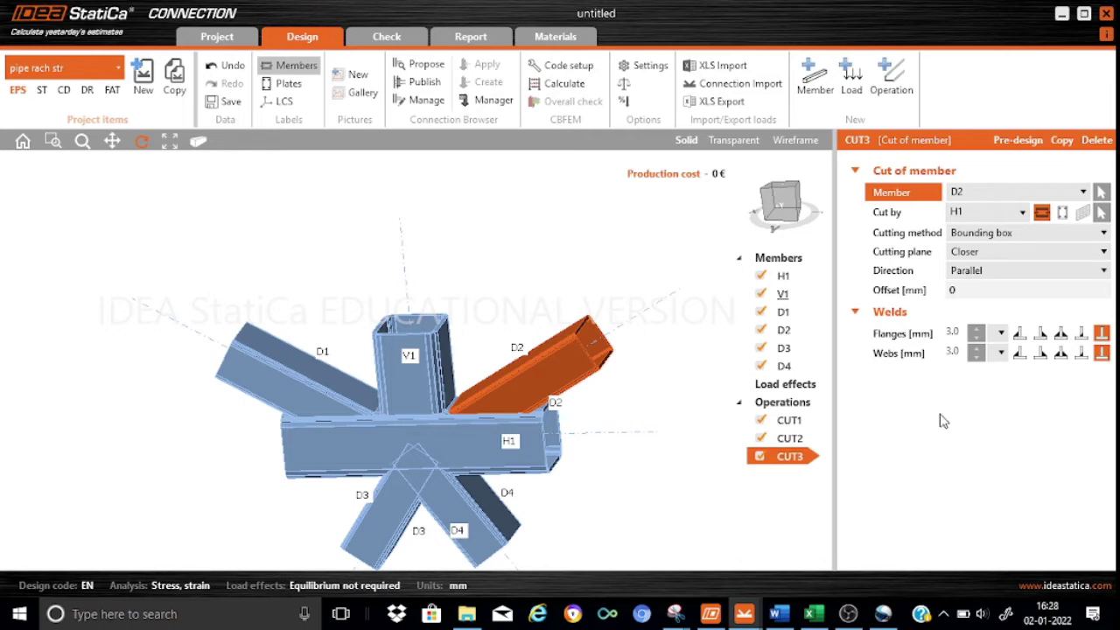
mouse_move(652, 383)
left_mouse_down()
mouse_move(499, 370)
mouse_move(508, 385)
mouse_move(494, 368)
mouse_move(646, 392)
left_mouse_up()
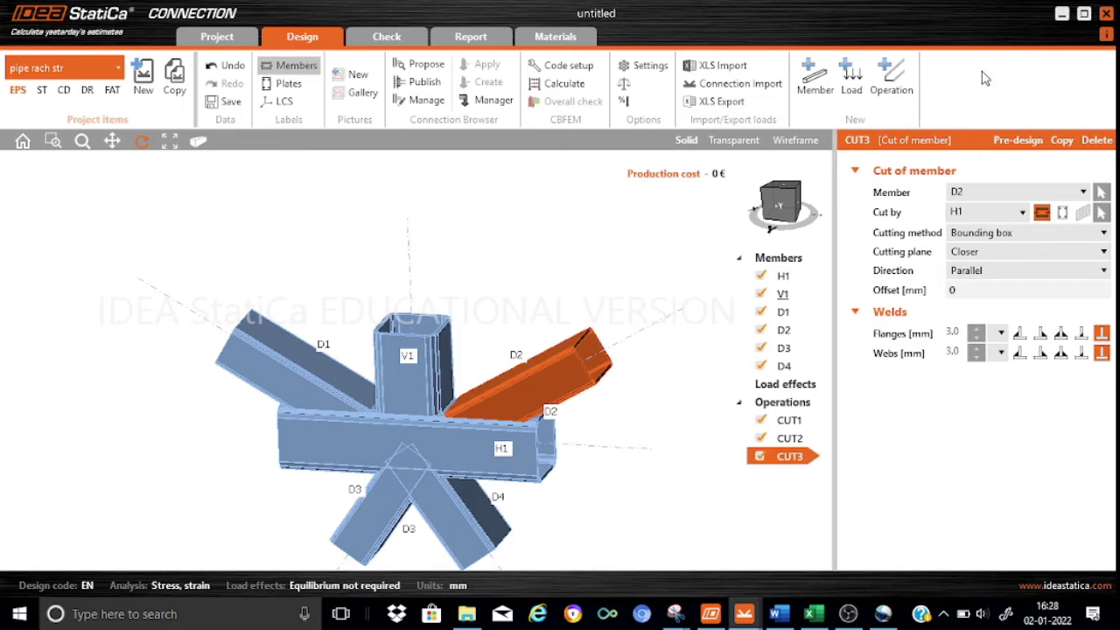
Step: Add a stiffening plate operation to the joint
left_click(906, 88)
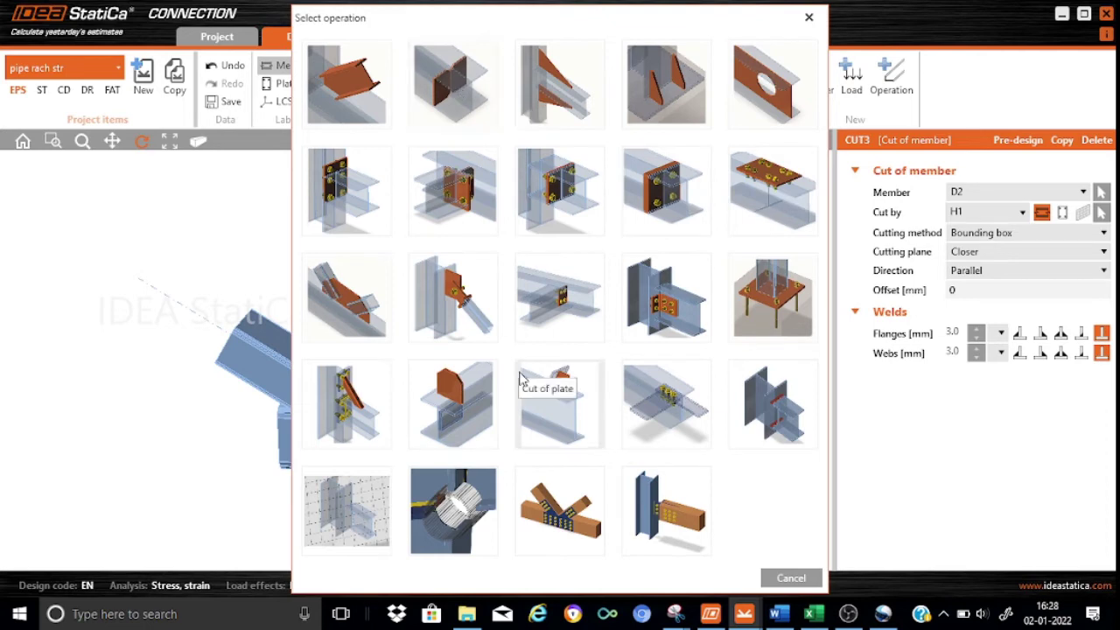
left_click(454, 395)
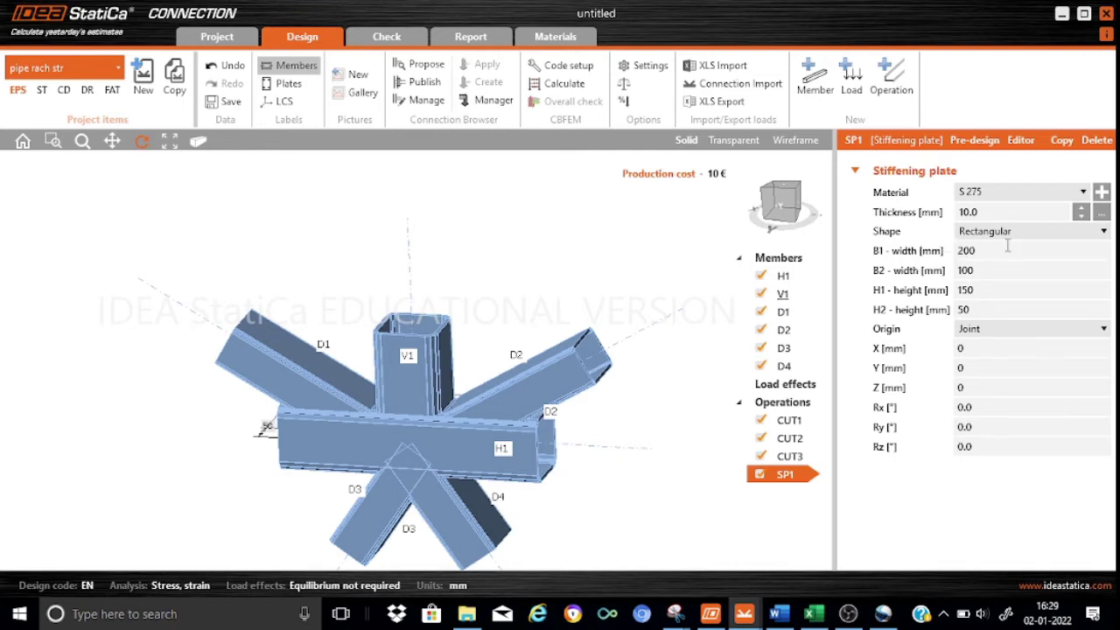
left_click_drag(612, 422, 448, 461)
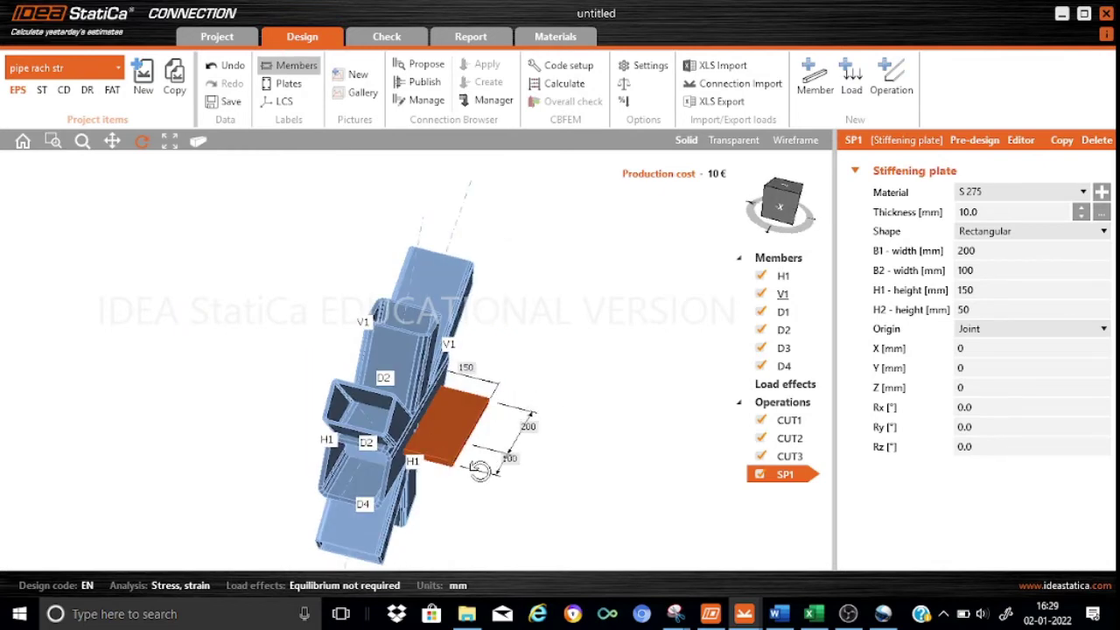
left_click_drag(448, 507, 608, 470)
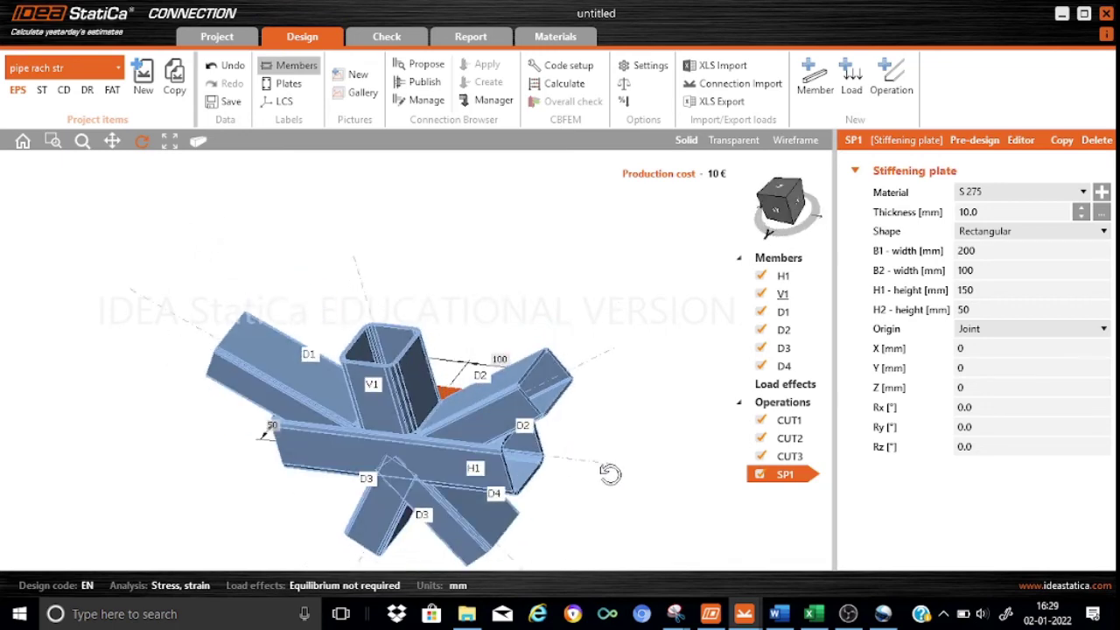
Step: Set both the B1 and B2 widths of the stiffening plate to 275 mm
left_click(980, 252)
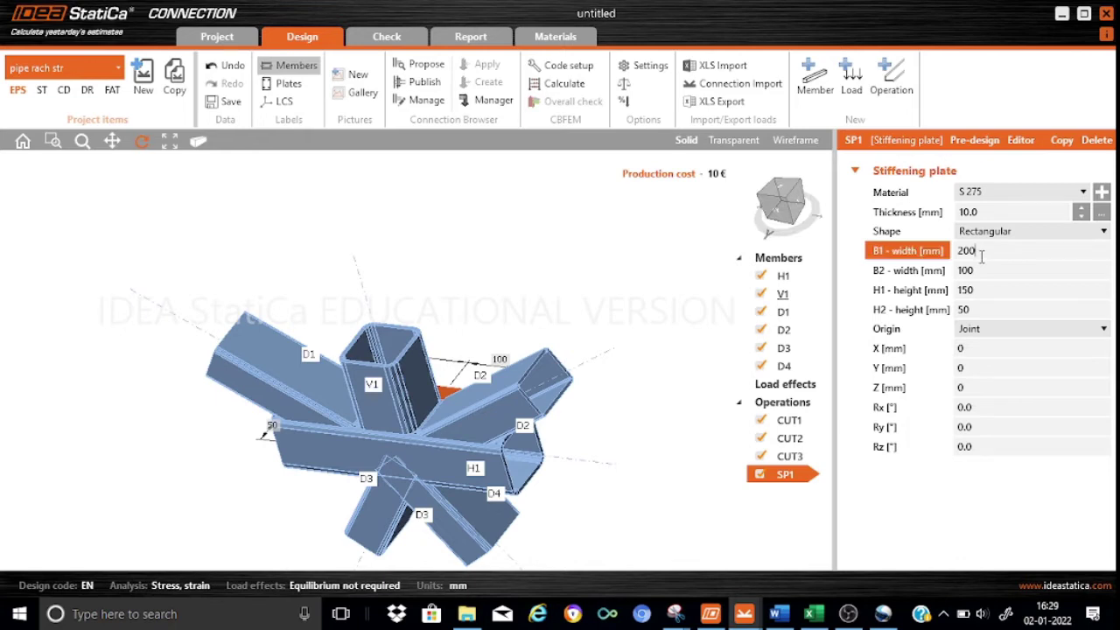
key("BackSpace")
key("BackSpace")
type("75")
left_click(980, 270)
key("BackSpace")
key("BackSpace")
key("BackSpace")
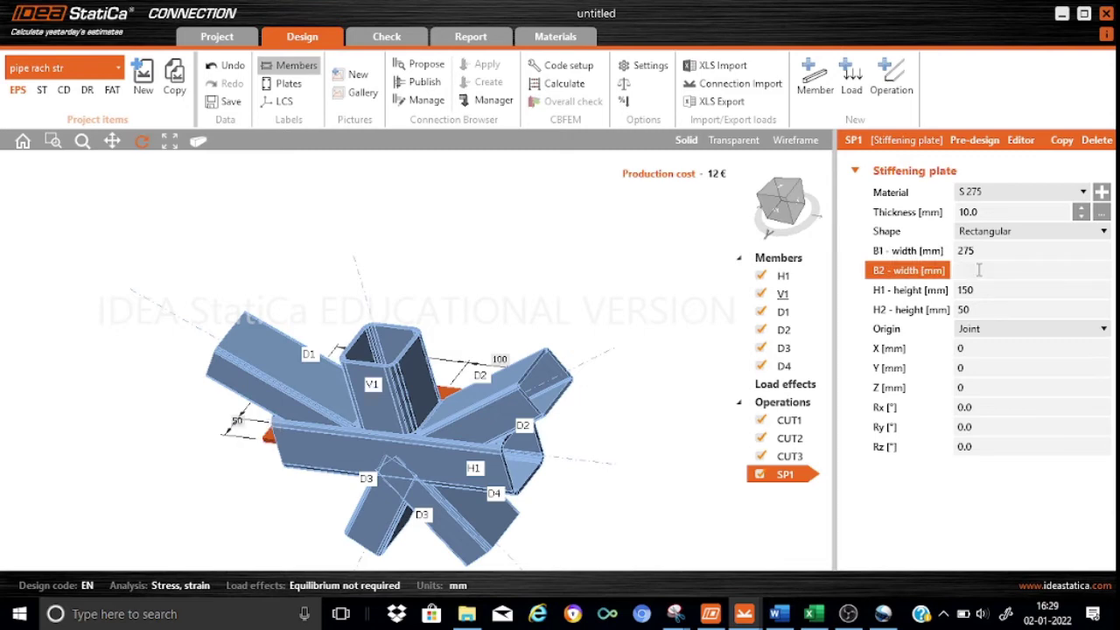
type("275")
Step: Set the stiffening plate's H1 height to 190 mm and its H2 height to 320 mm
left_click(994, 290)
key("BackSpace")
key("BackSpace")
key("BackSpace")
type("190")
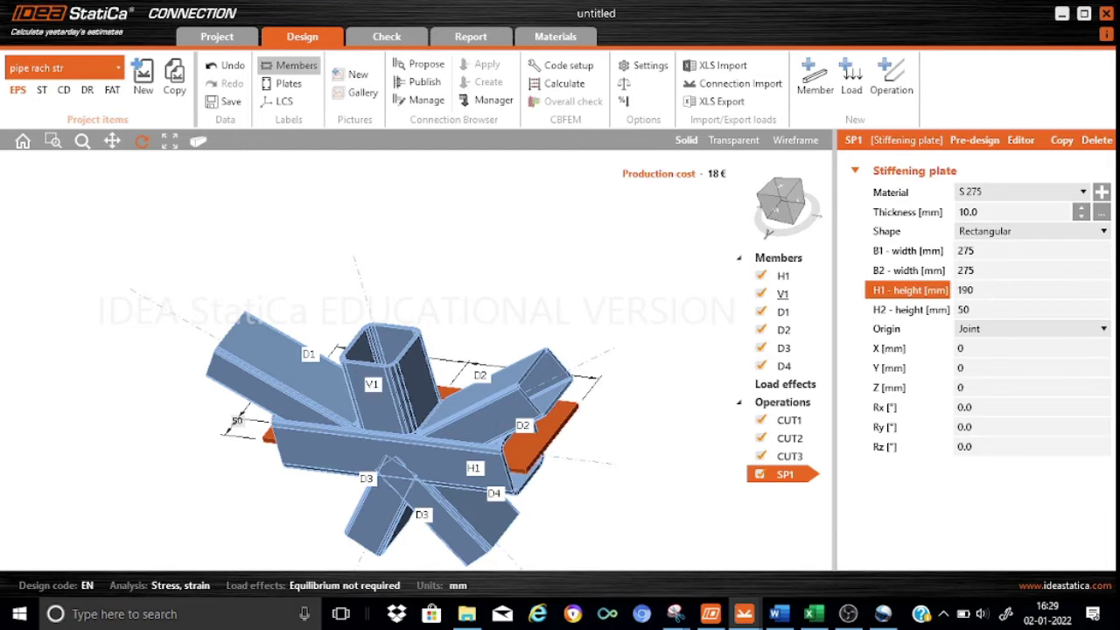
left_click(981, 311)
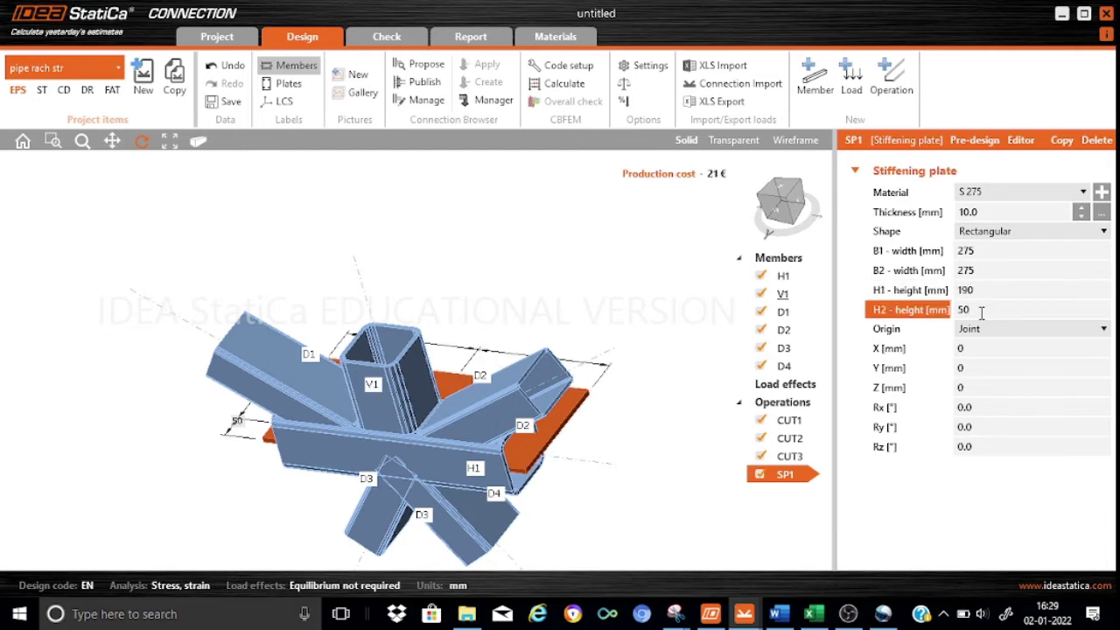
key("BackSpace")
key("BackSpace")
type("320")
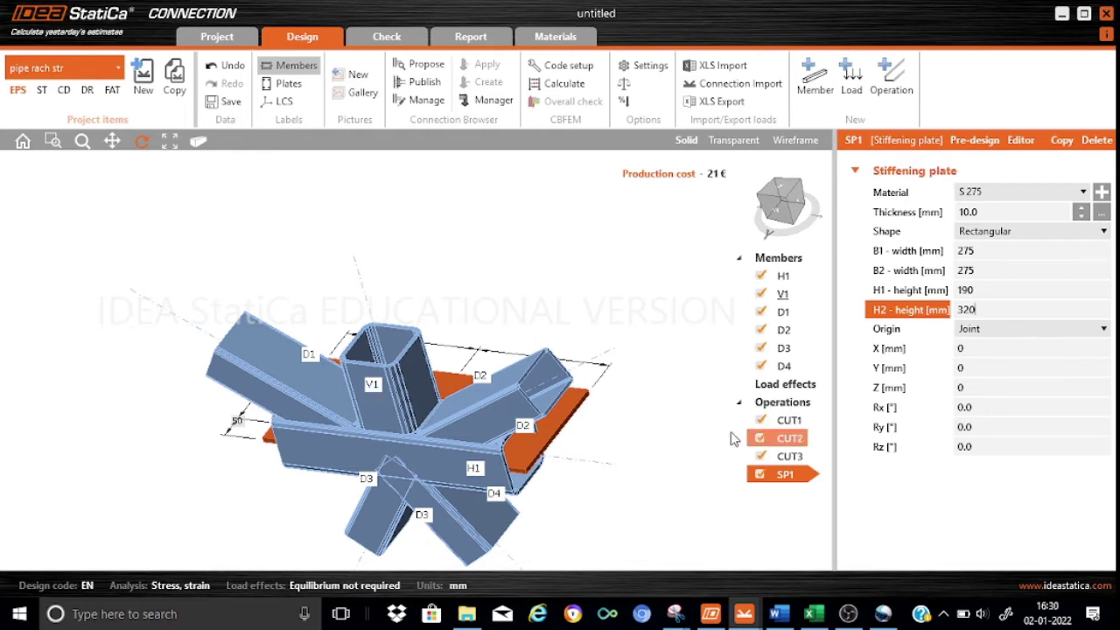
mouse_move(634, 401)
right_mouse_down()
mouse_move(553, 450)
mouse_move(595, 450)
mouse_move(616, 413)
mouse_move(580, 399)
mouse_move(649, 402)
right_mouse_up()
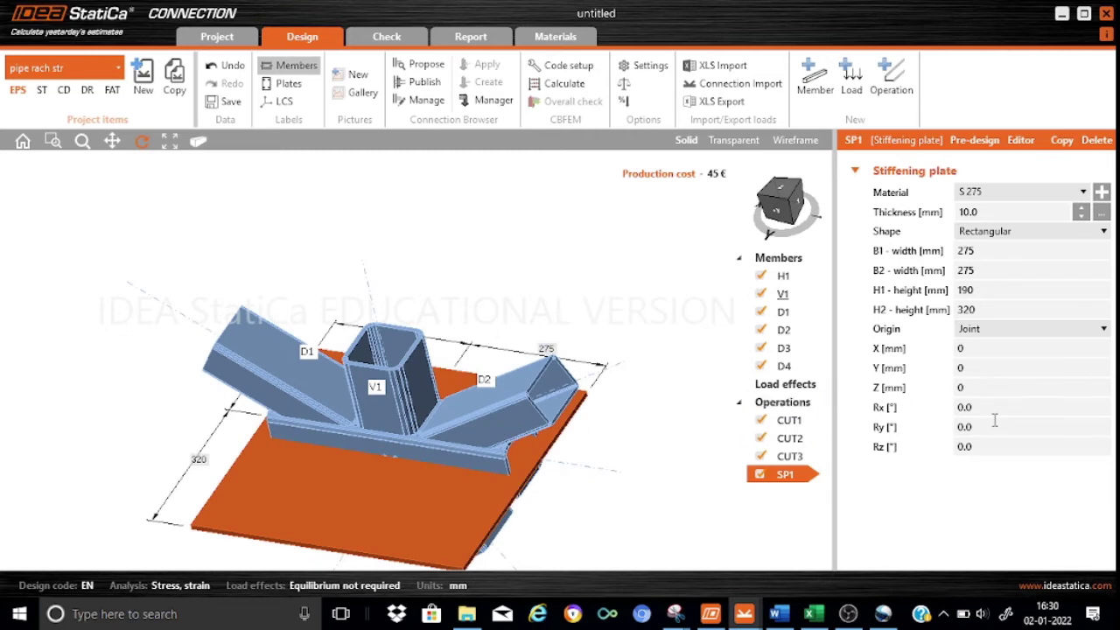
left_click(966, 349)
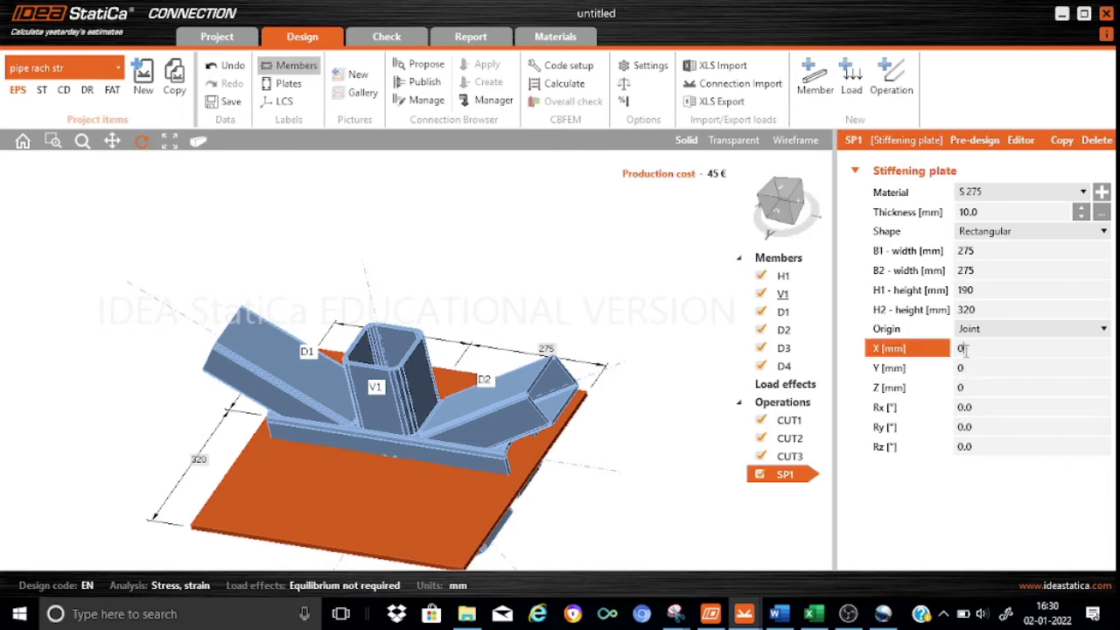
key("BackSpace")
type("90")
left_click(1004, 391)
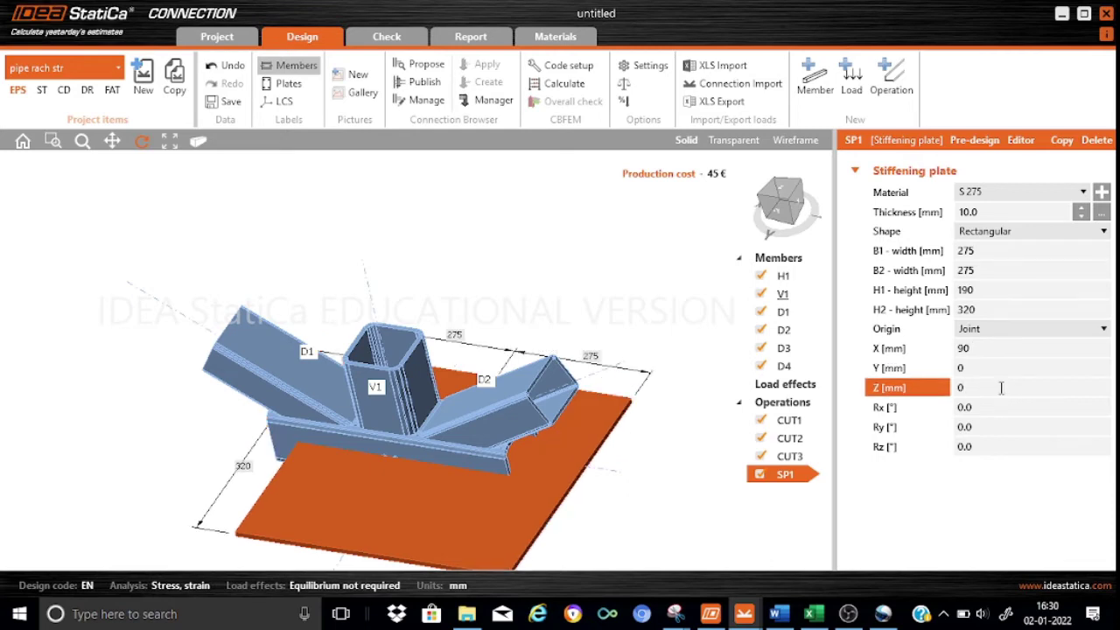
left_click(972, 348)
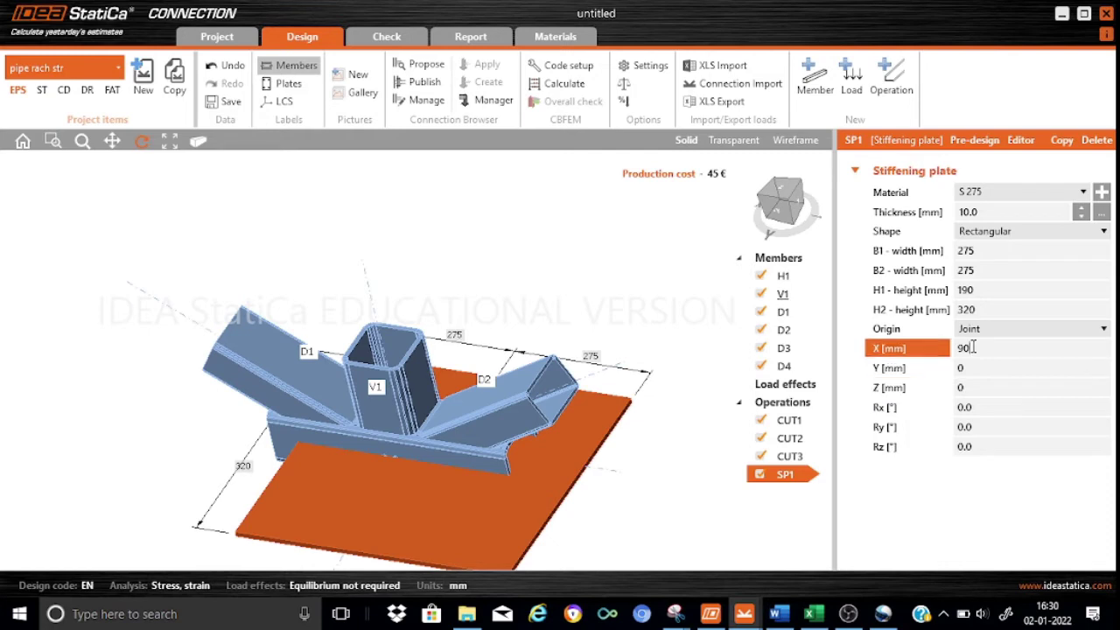
key("BackSpace")
key("BackSpace")
type("0")
Step: Rotate the stiffening plate 90° about the X axis
left_click(973, 408)
key("BackSpace")
key("BackSpace")
key("BackSpace")
type("90")
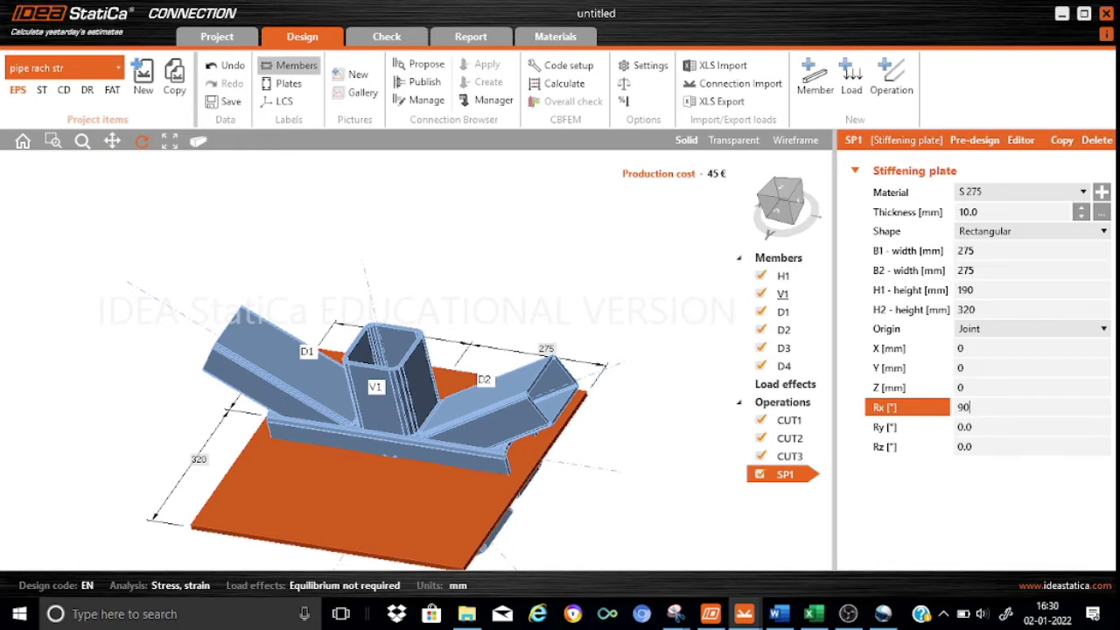
left_click(980, 367)
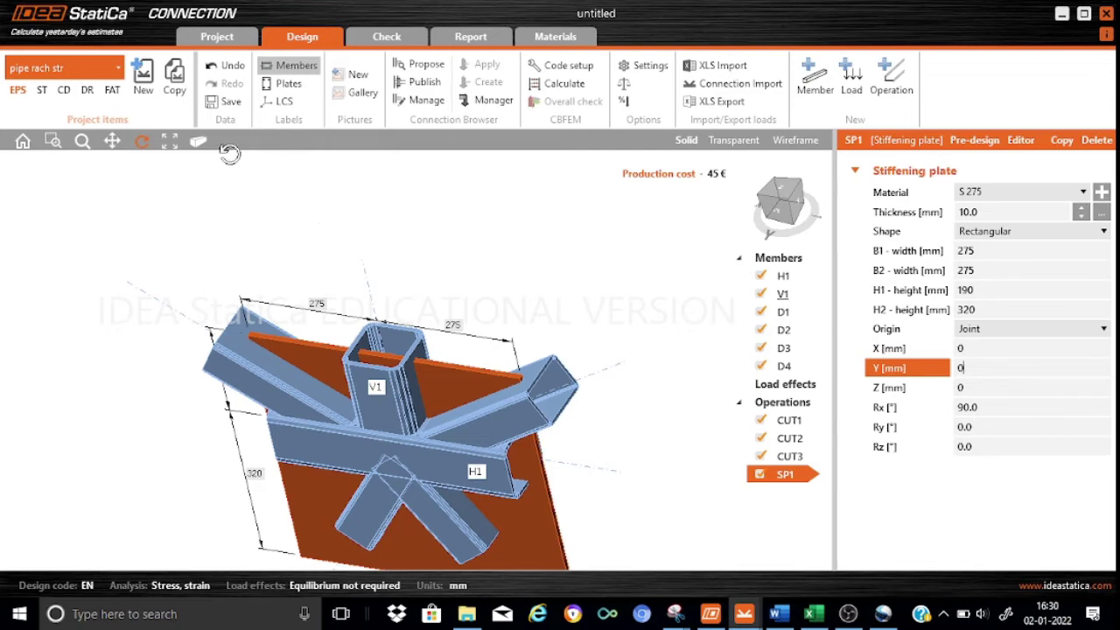
left_click(198, 143)
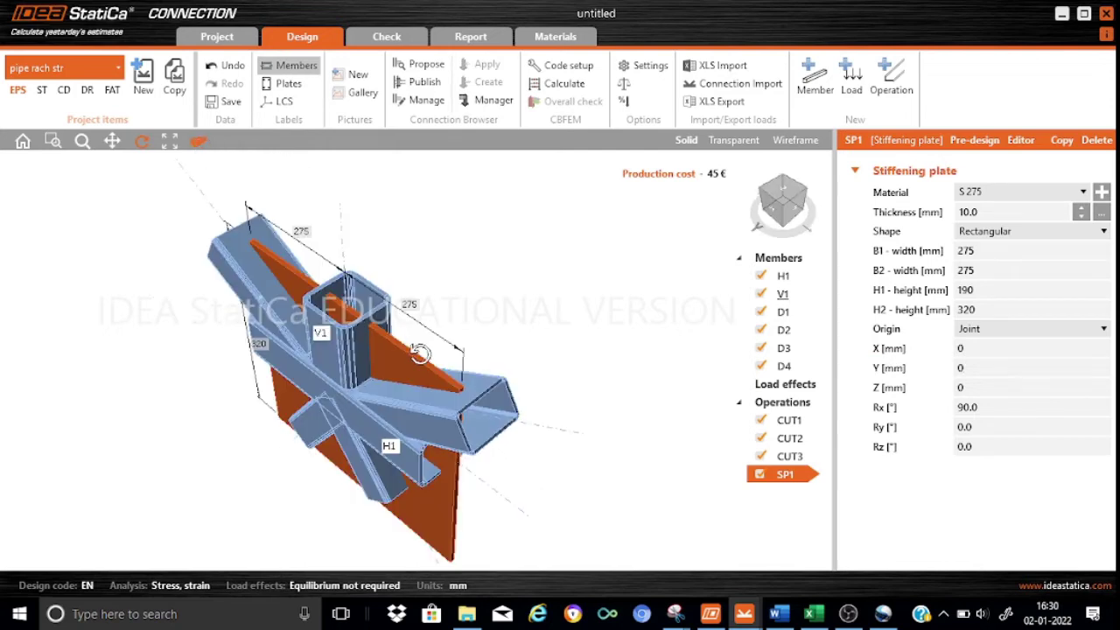
left_click_drag(448, 428, 497, 393)
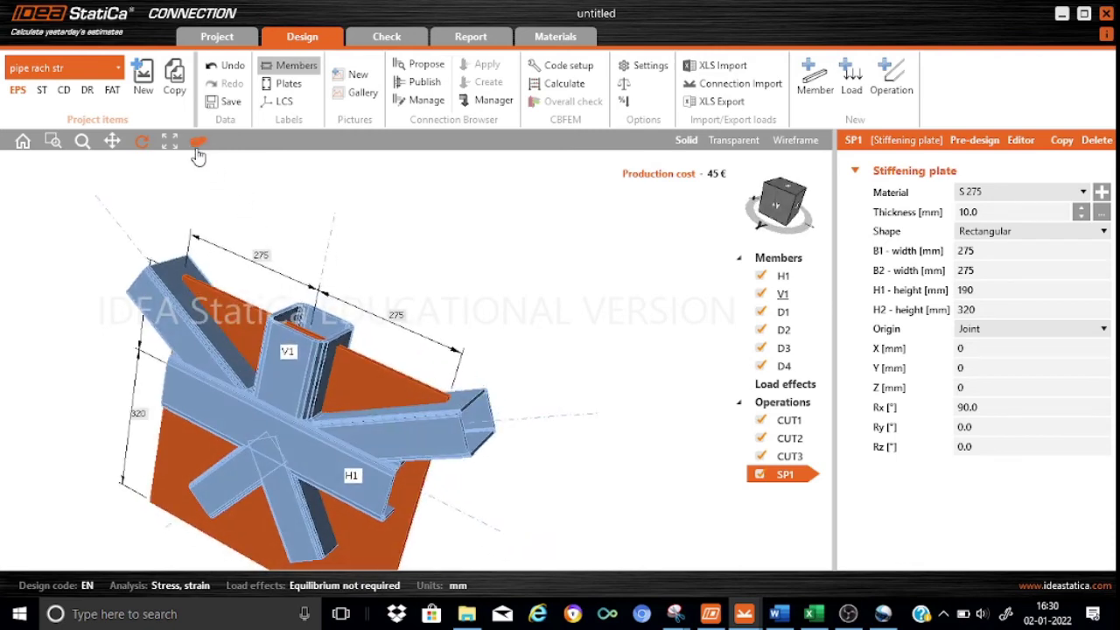
left_click(198, 149)
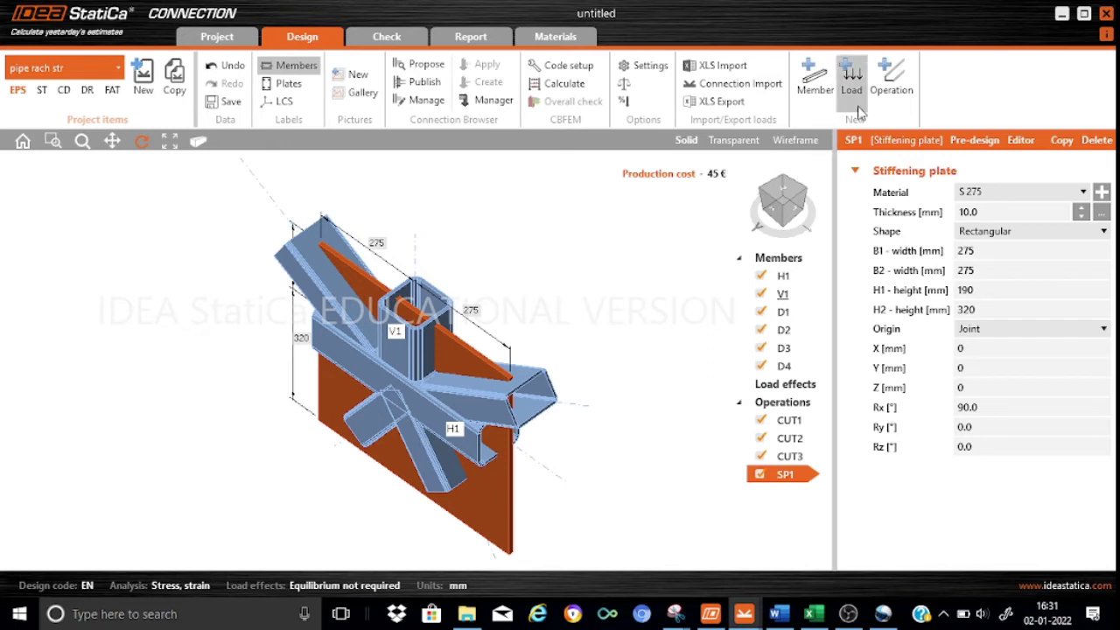
Step: Add a member cut operation that cuts H1 by plate SP1 using the Surface cutting method
left_click(893, 81)
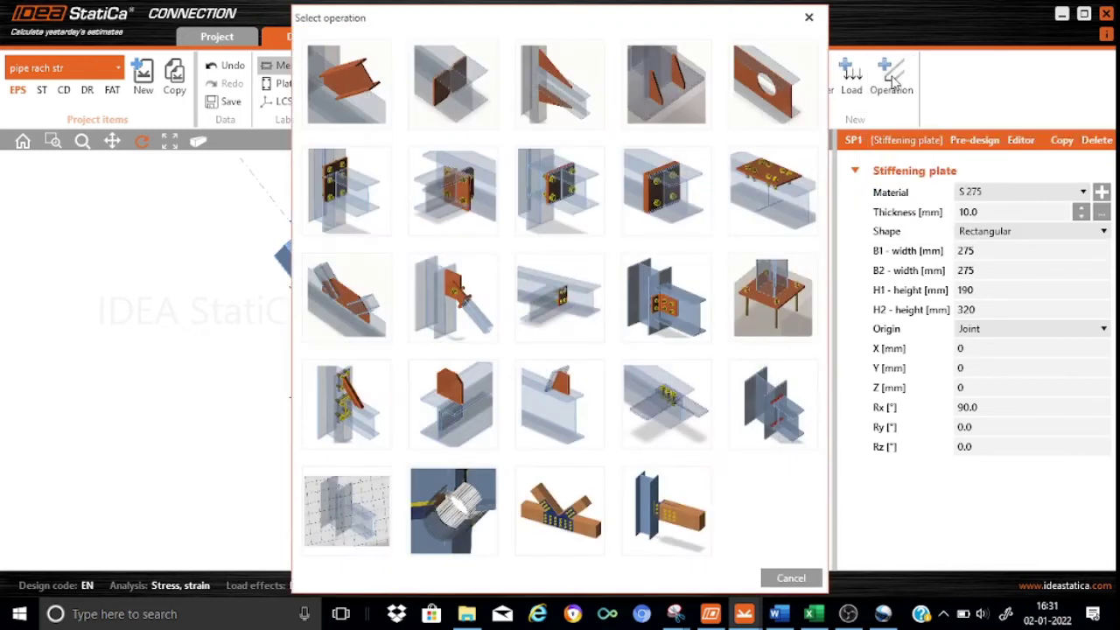
left_click(347, 103)
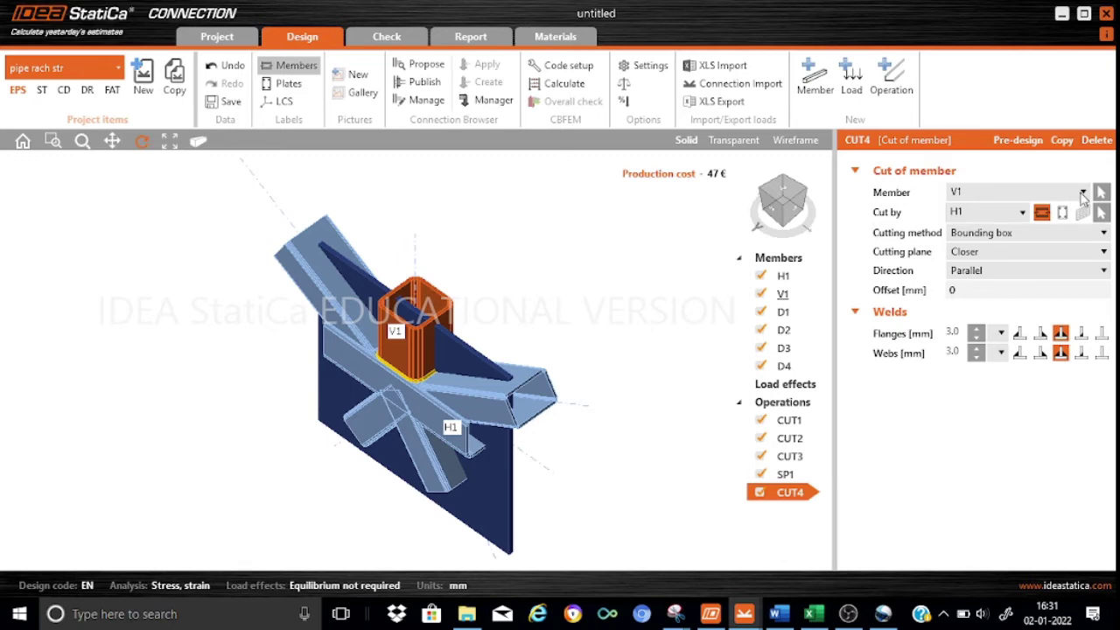
left_click(1083, 192)
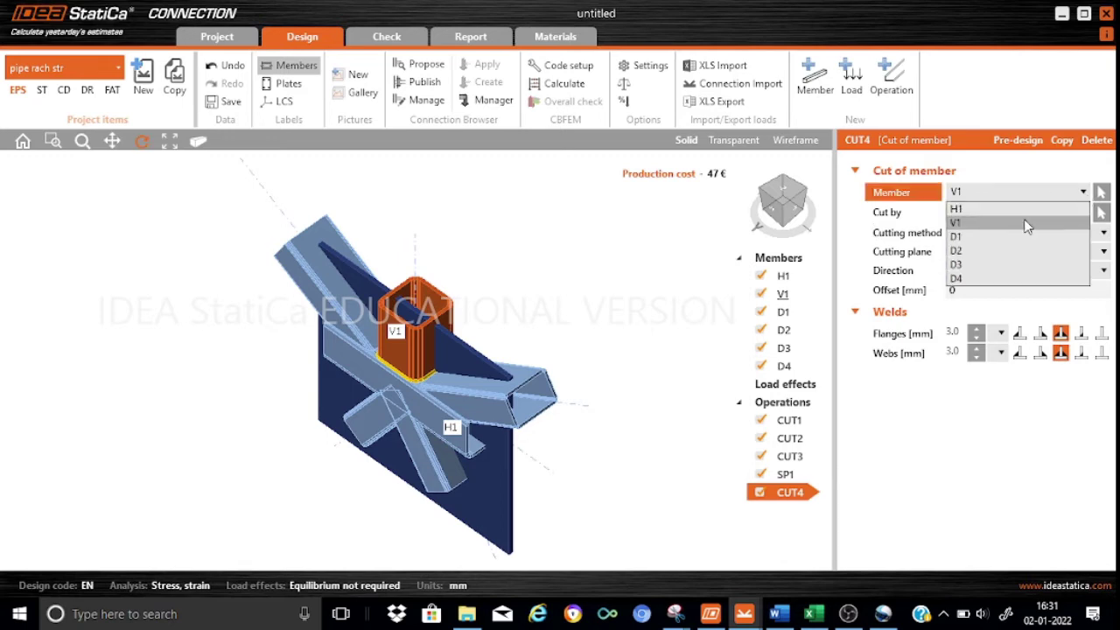
left_click(968, 210)
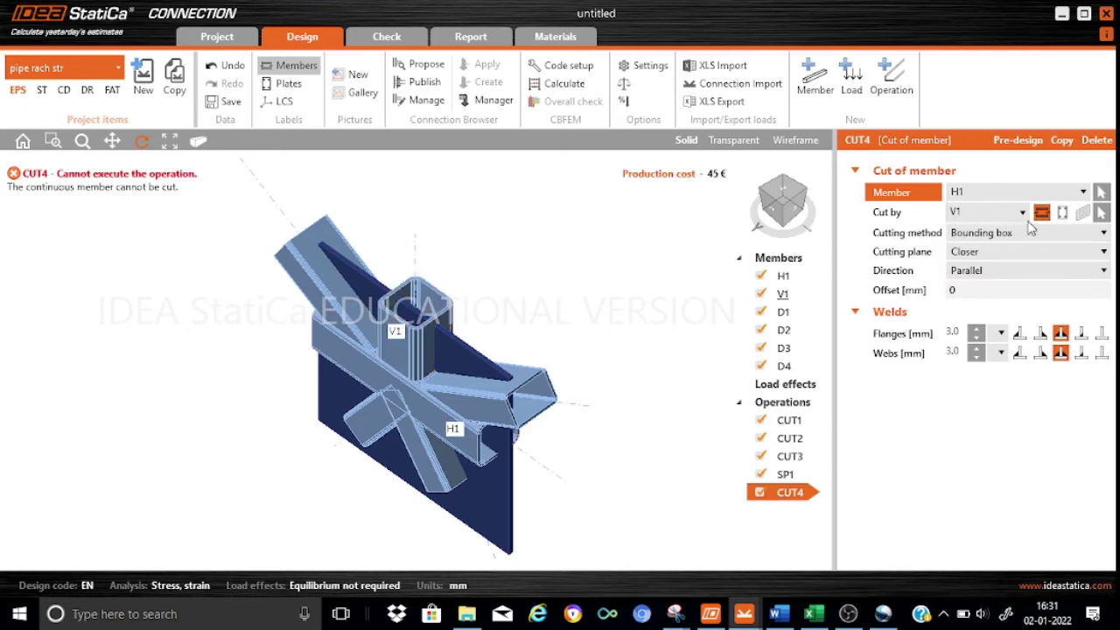
left_click(1062, 214)
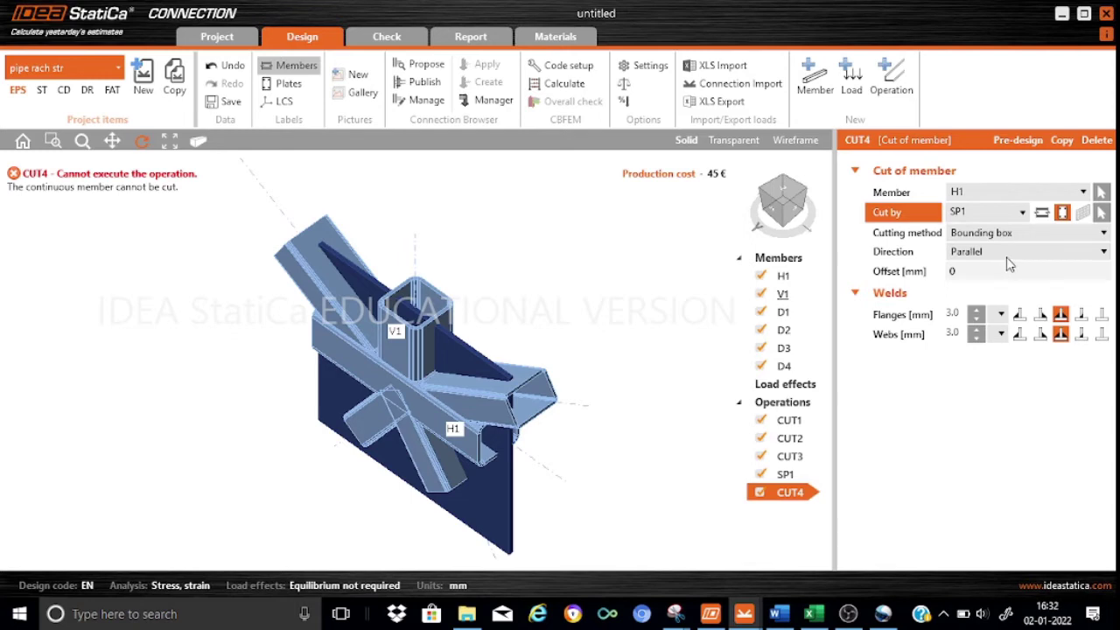
left_click(1103, 232)
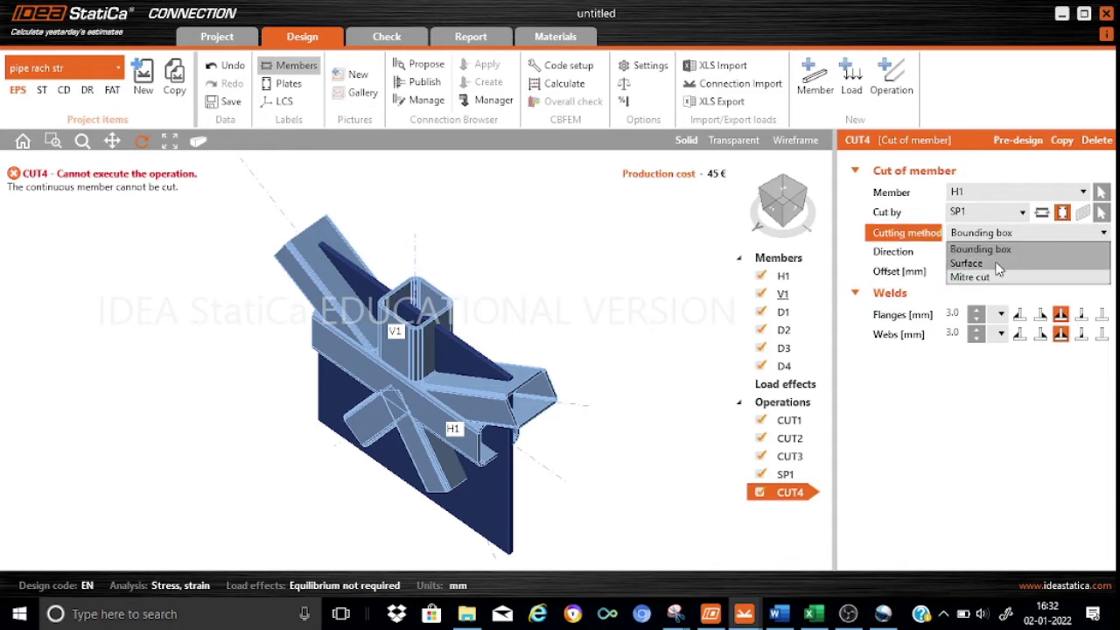
left_click(966, 263)
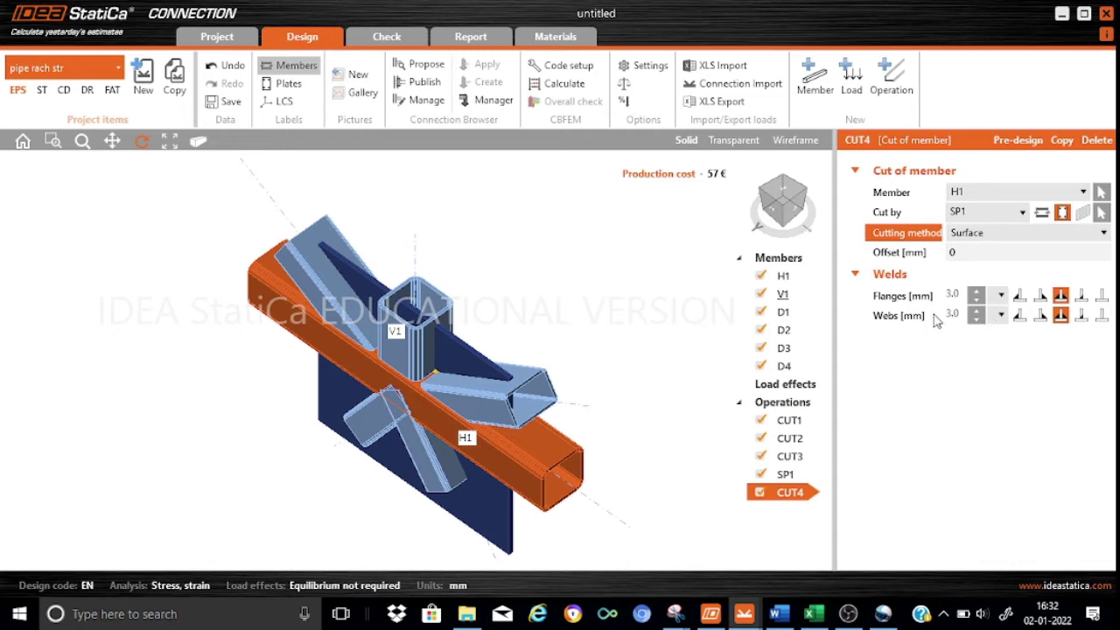
Step: Set the H1 cut's flange weld to butt and its web weld to a 6 mm one-sided fillet
left_click(1101, 295)
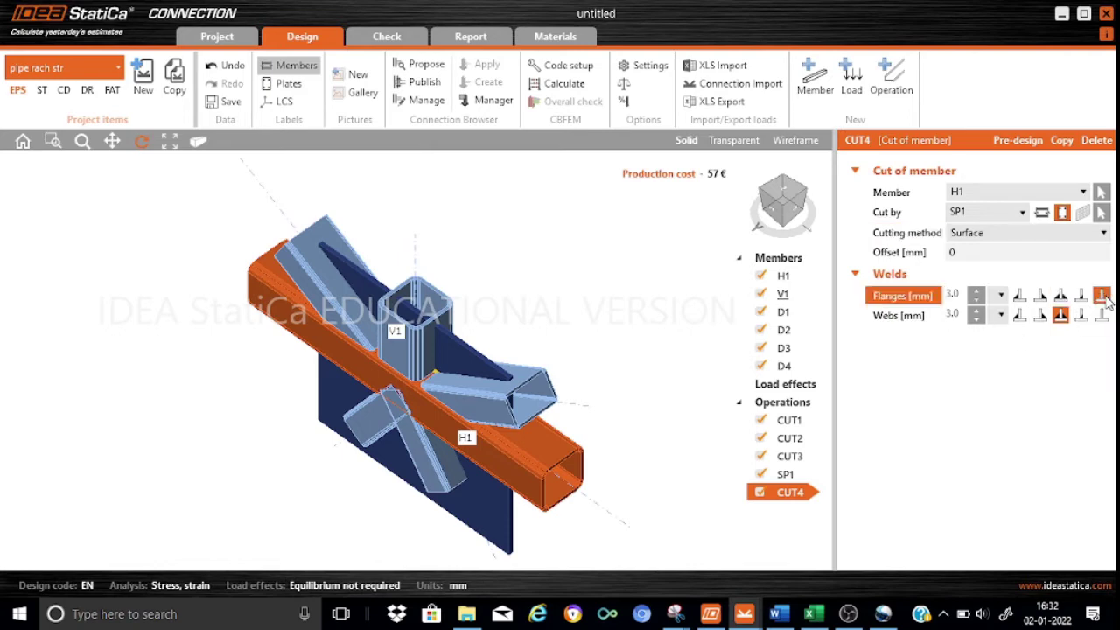
left_click(958, 314)
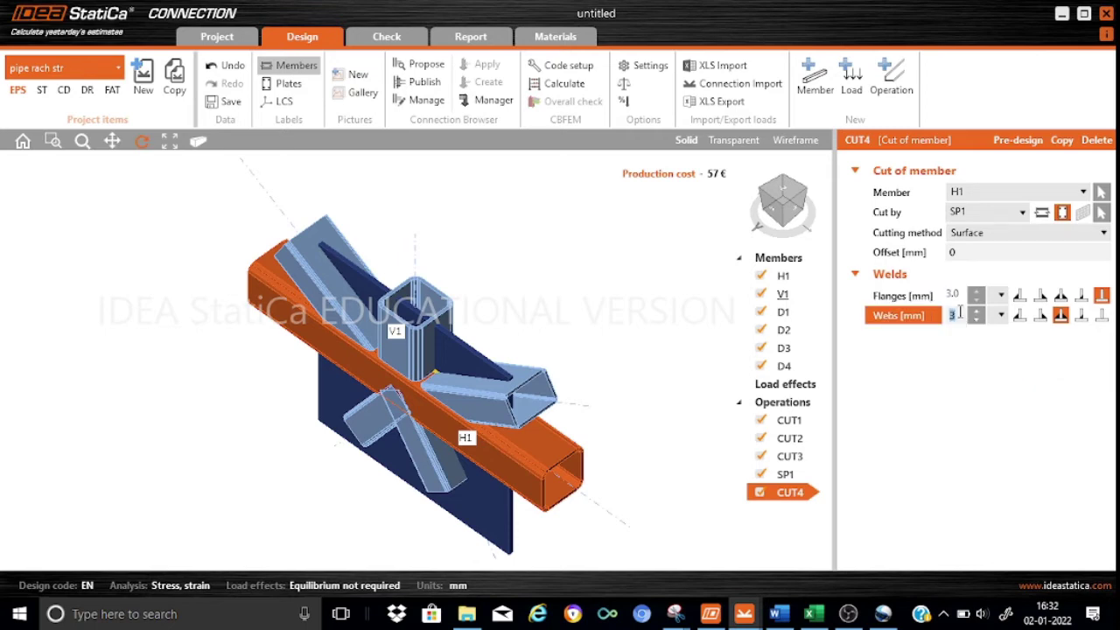
type("6")
left_click(1019, 317)
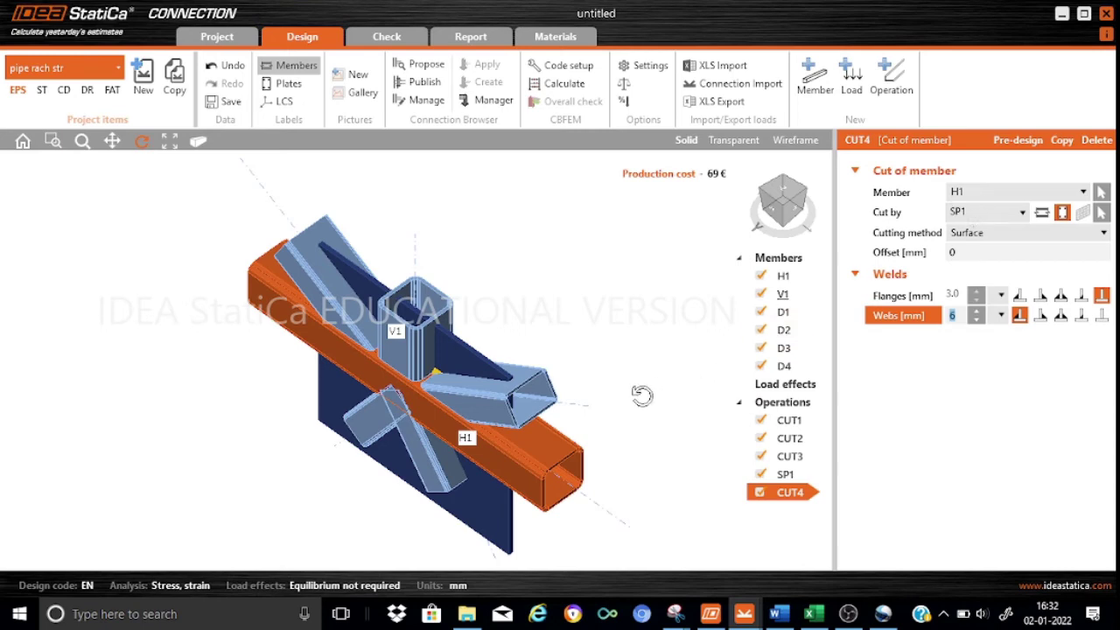
Step: Examine member H1's cut and its welds along the stiffening plate from several sides
left_click_drag(523, 439, 655, 420)
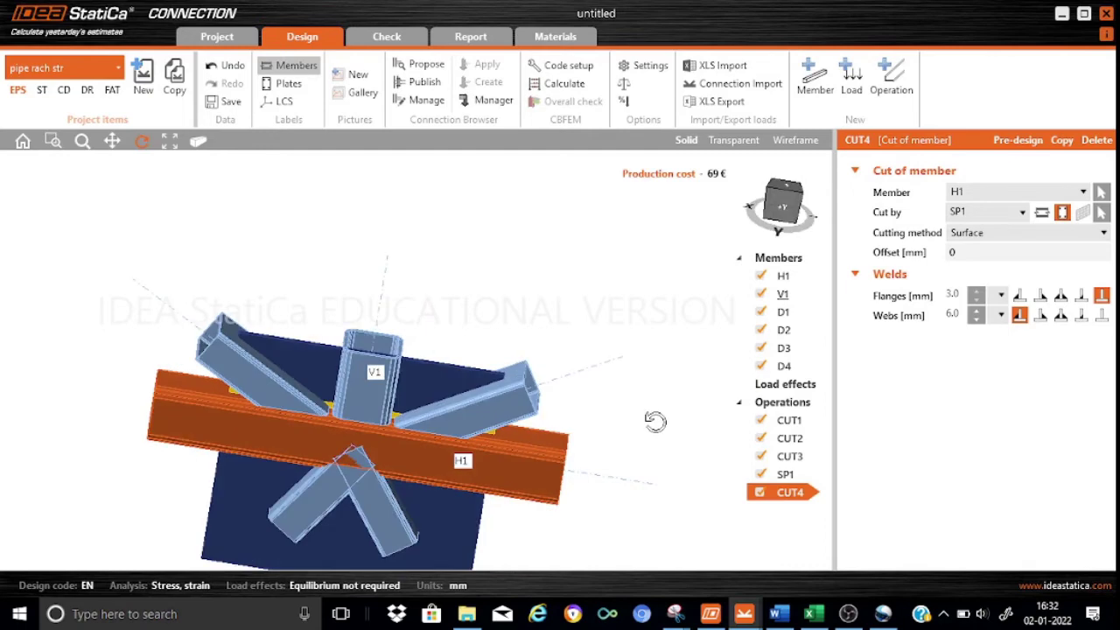
left_click(112, 141)
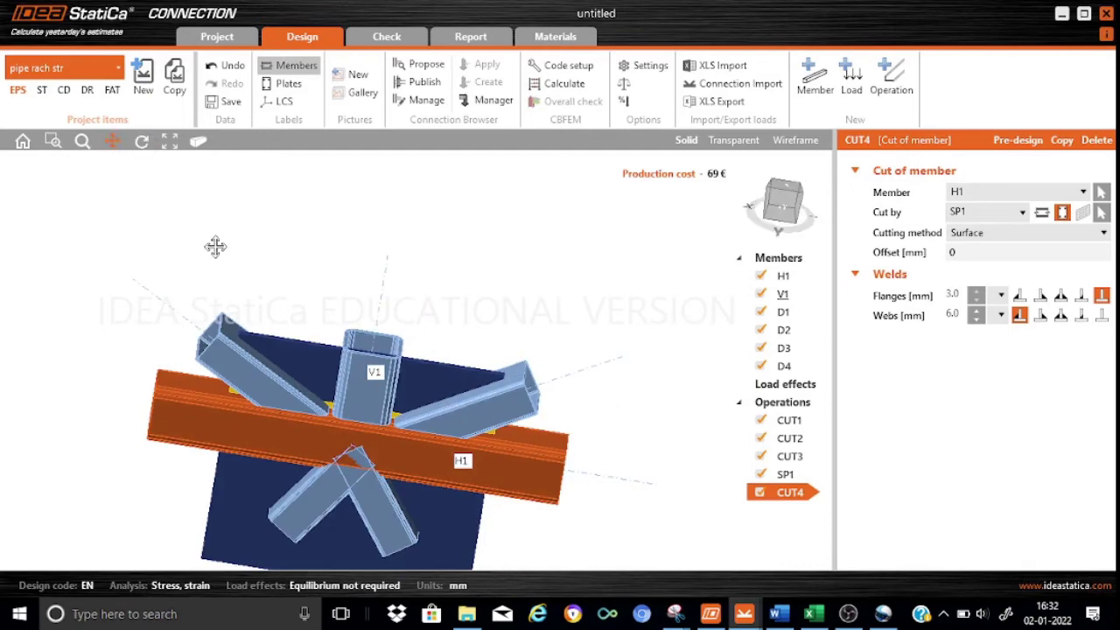
left_click_drag(400, 408, 395, 266)
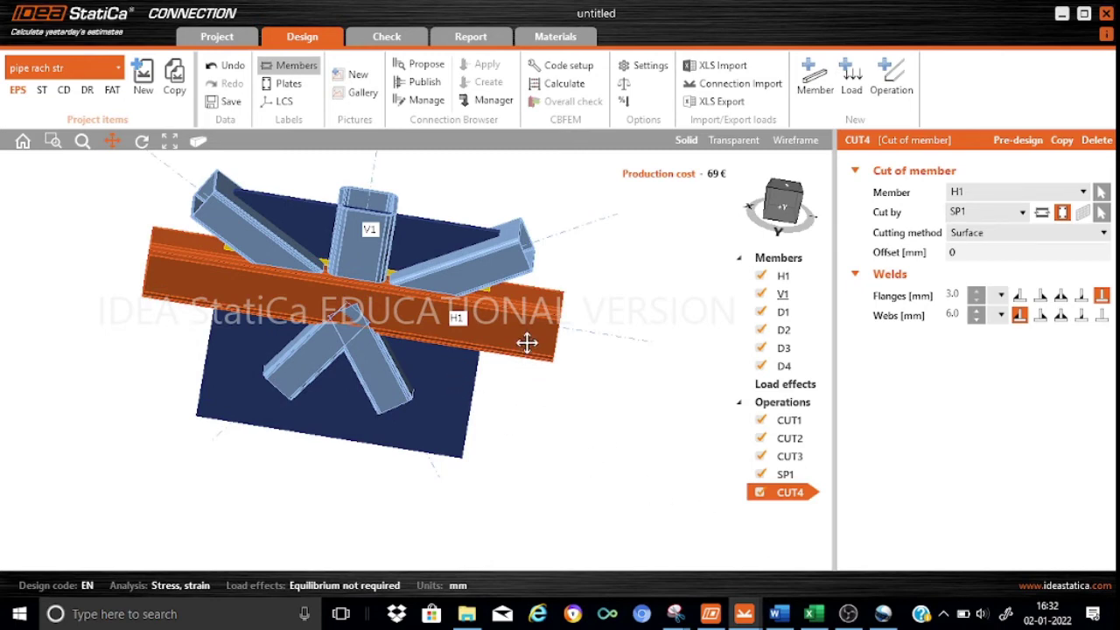
left_click_drag(523, 320, 507, 347)
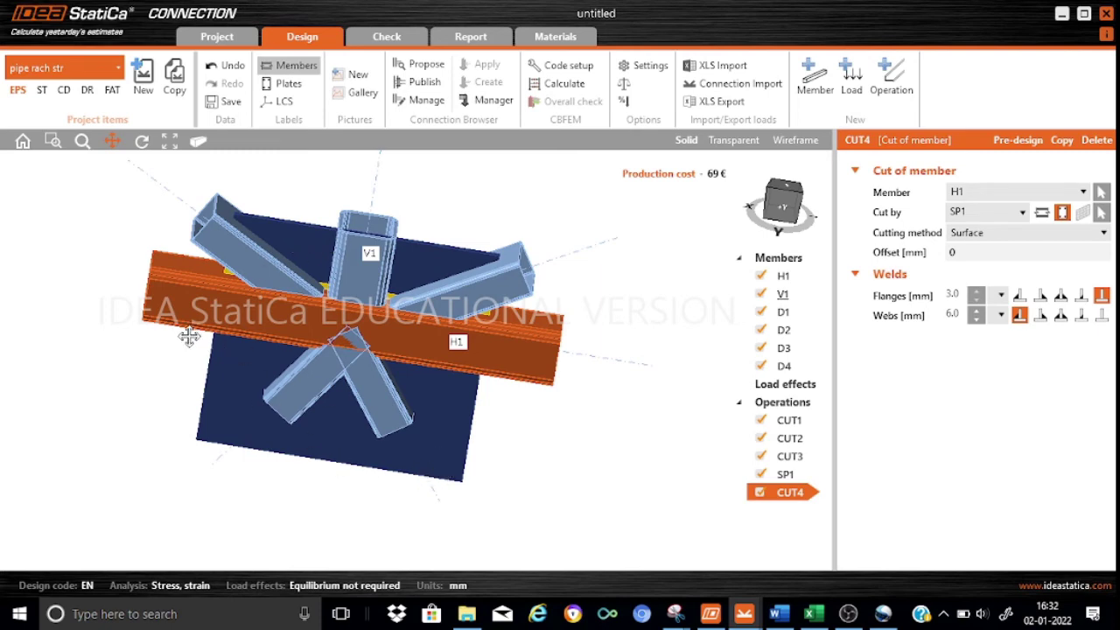
left_click_drag(452, 271, 437, 325)
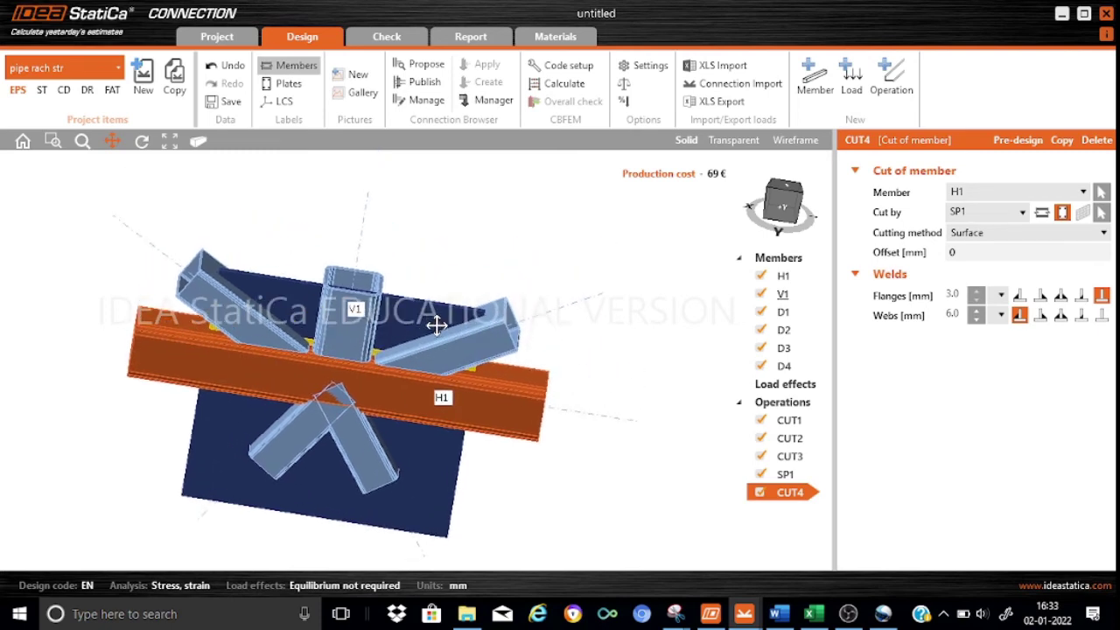
left_click(142, 141)
left_click_drag(464, 260, 426, 364)
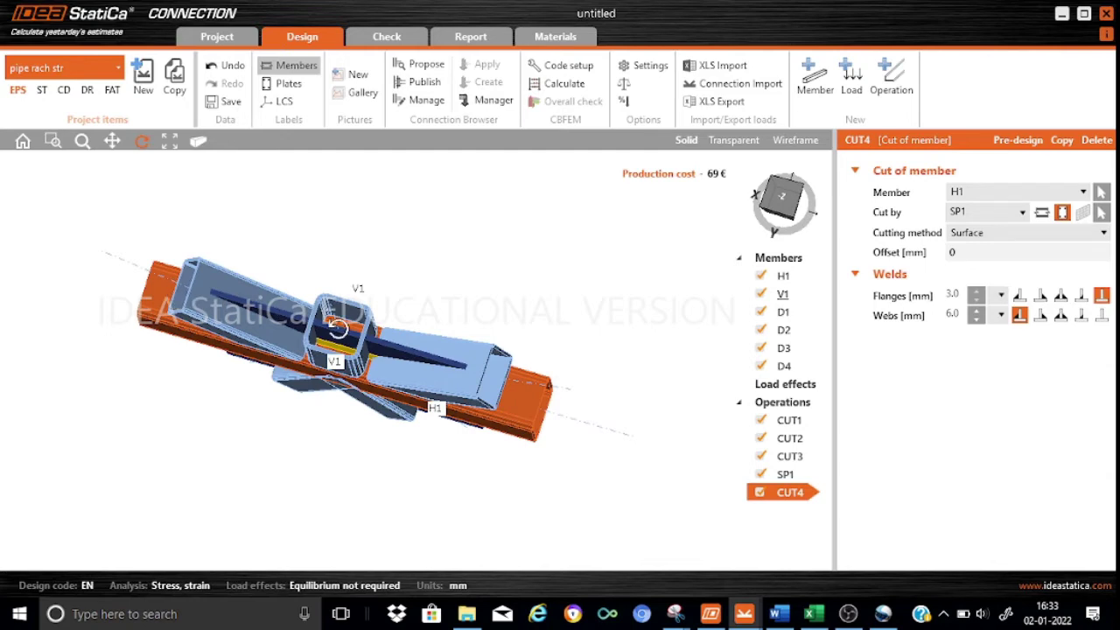
left_click_drag(453, 360, 461, 257)
left_click_drag(425, 388, 386, 305)
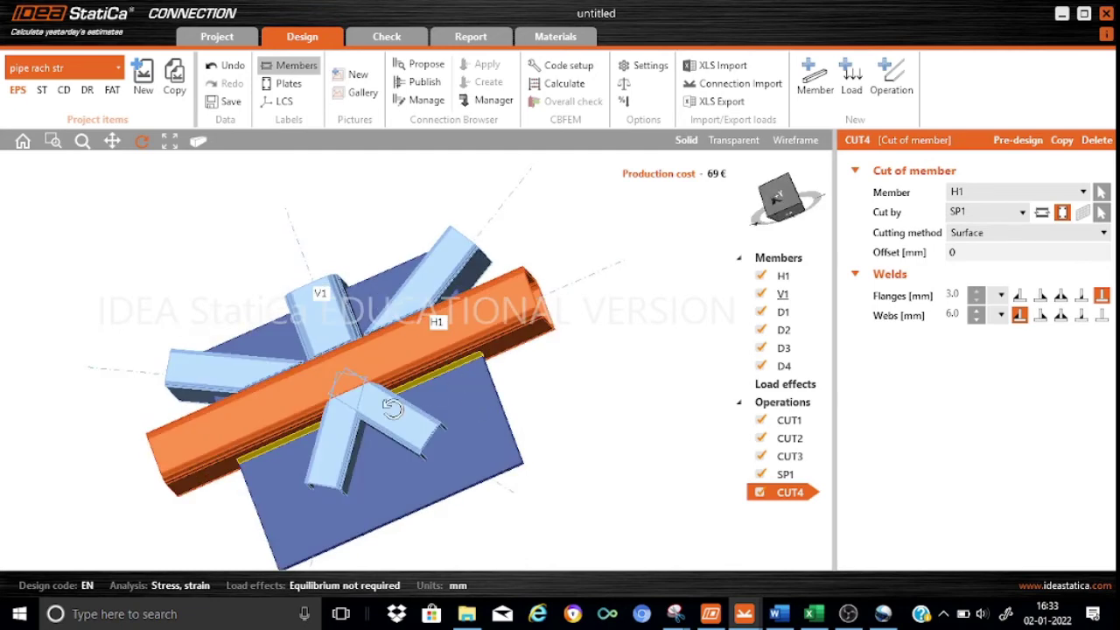
left_click_drag(504, 490, 545, 557)
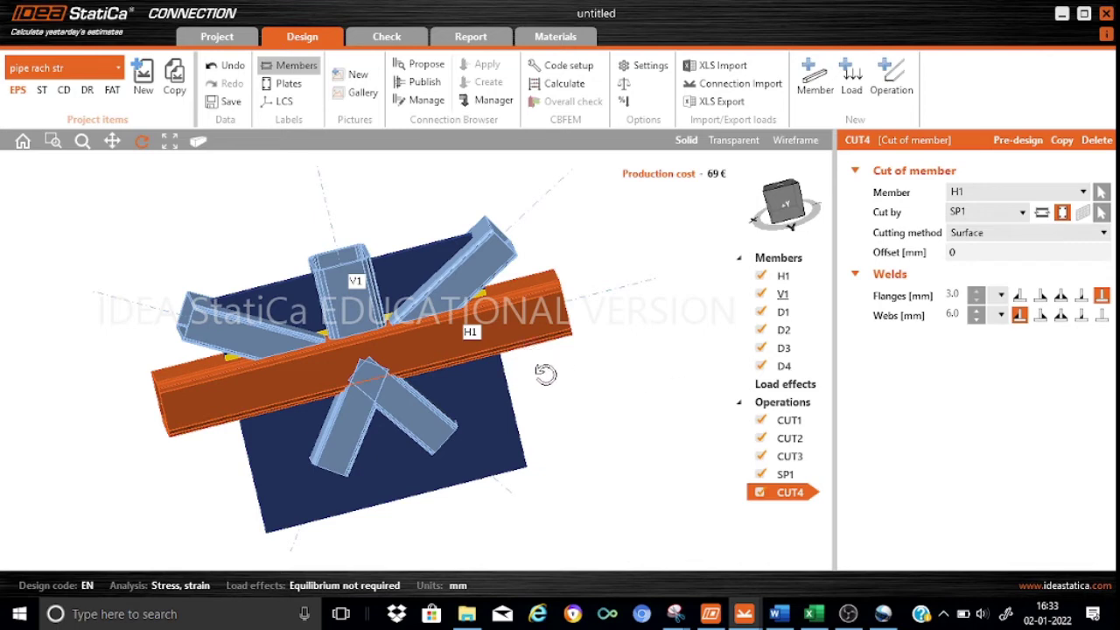
left_click_drag(542, 376, 507, 417)
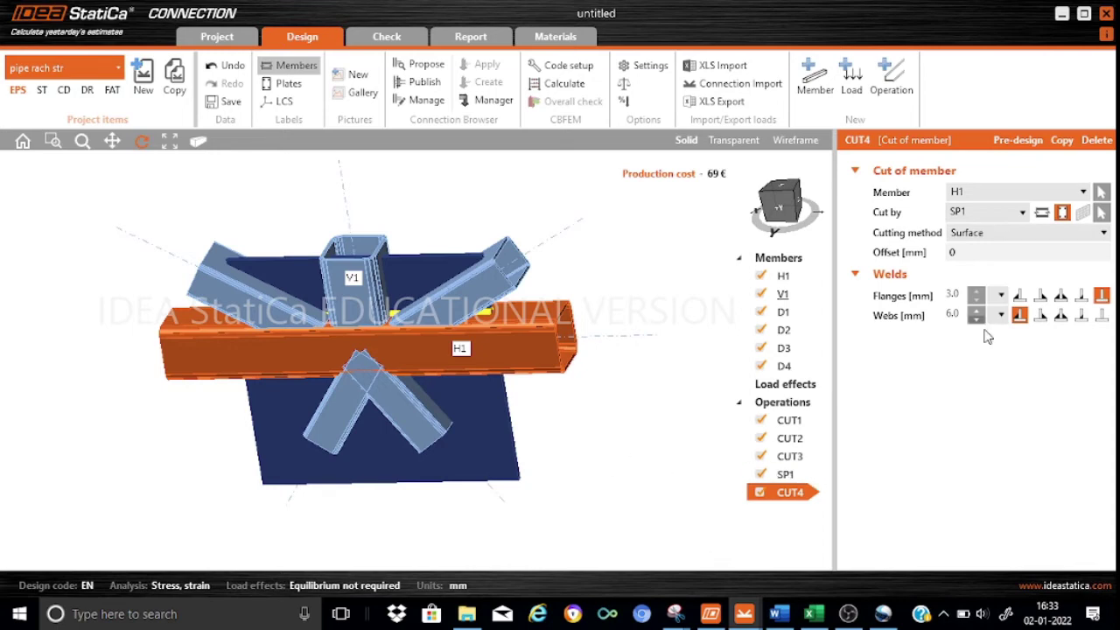
Step: Copy the H1 cut operation and assign the copy to member D1, cut by plate SP1
left_click(1061, 145)
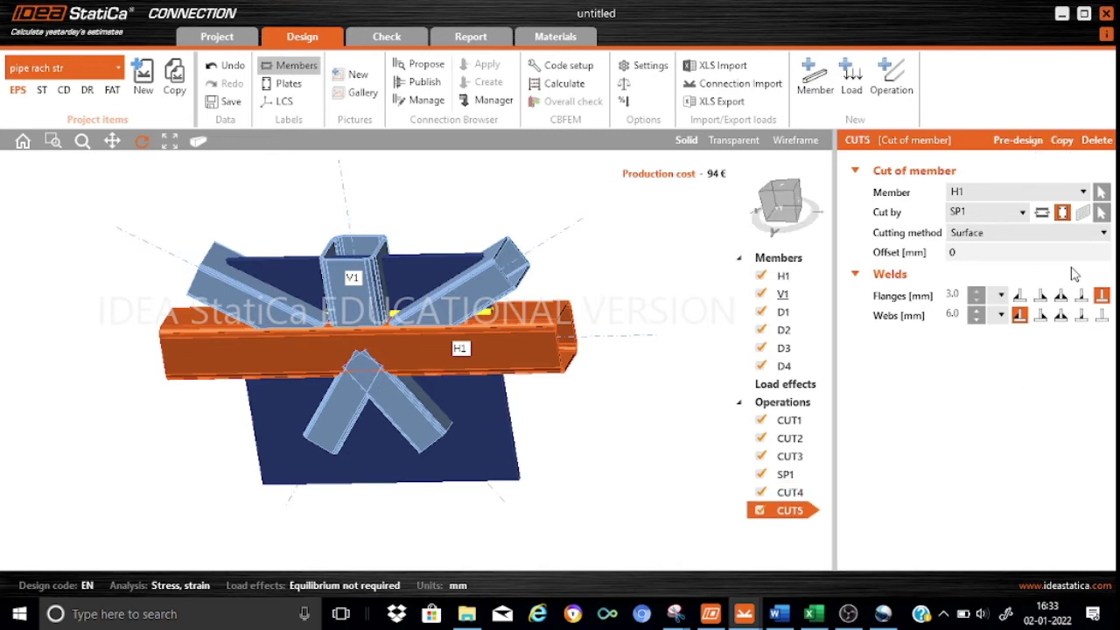
left_click(1062, 213)
left_click(1084, 191)
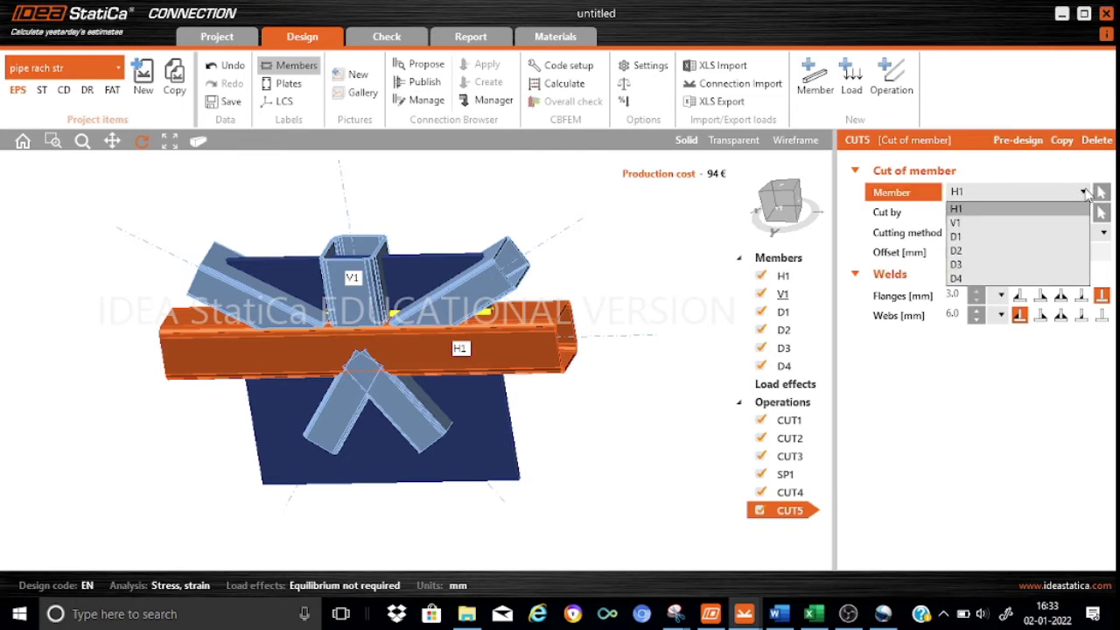
left_click(958, 236)
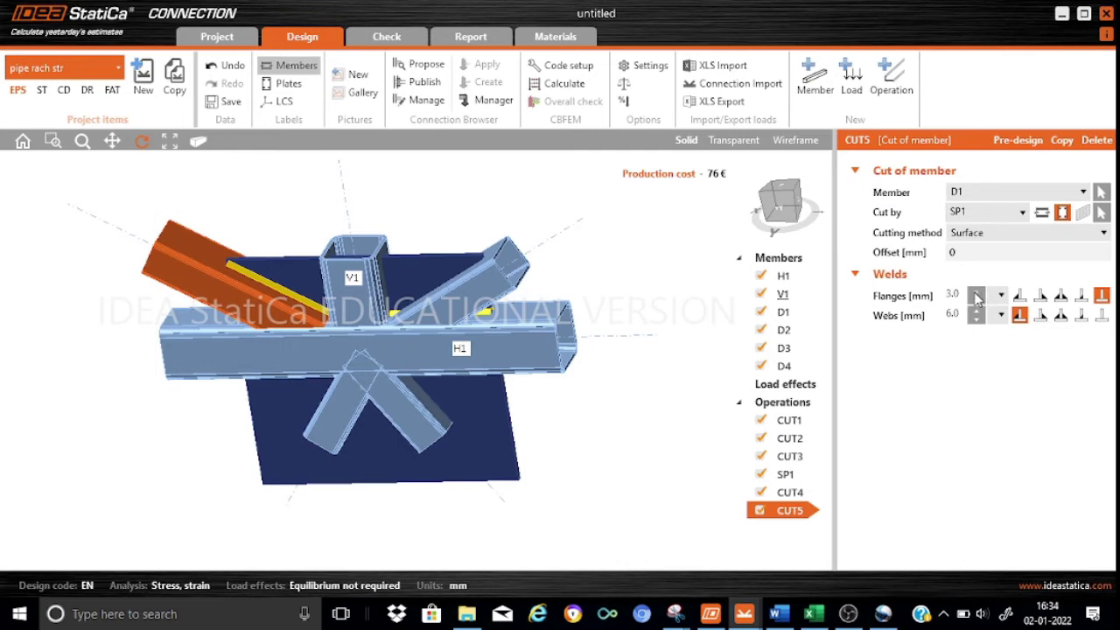
Step: Change the D1 cut's flange weld to a one-sided fillet and set both flange and web weld sizes to 0
left_click(1020, 297)
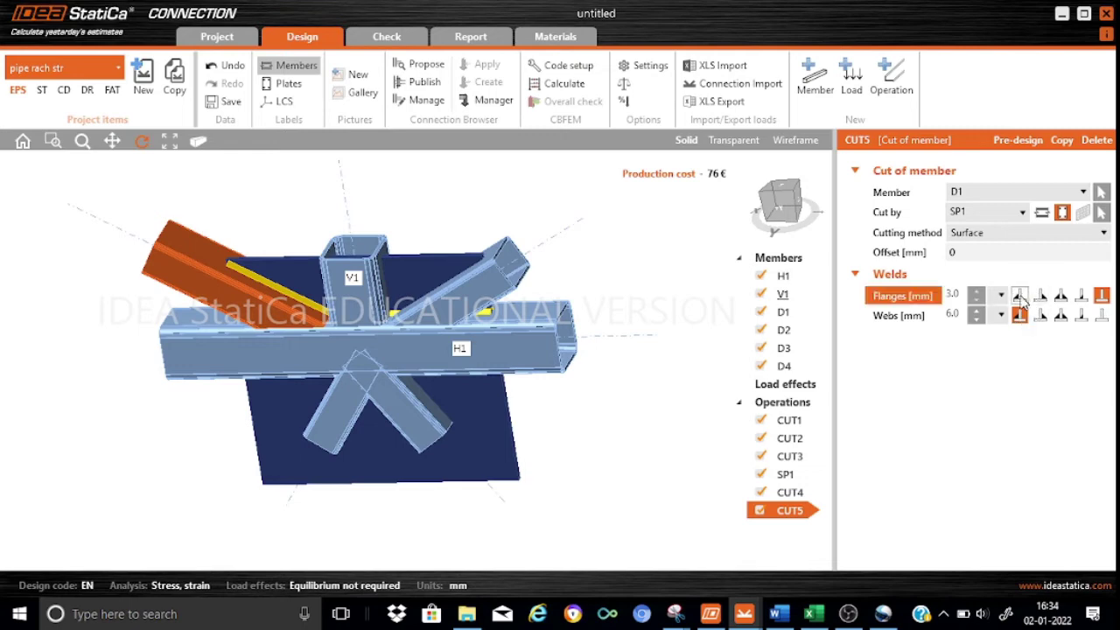
left_click(953, 295)
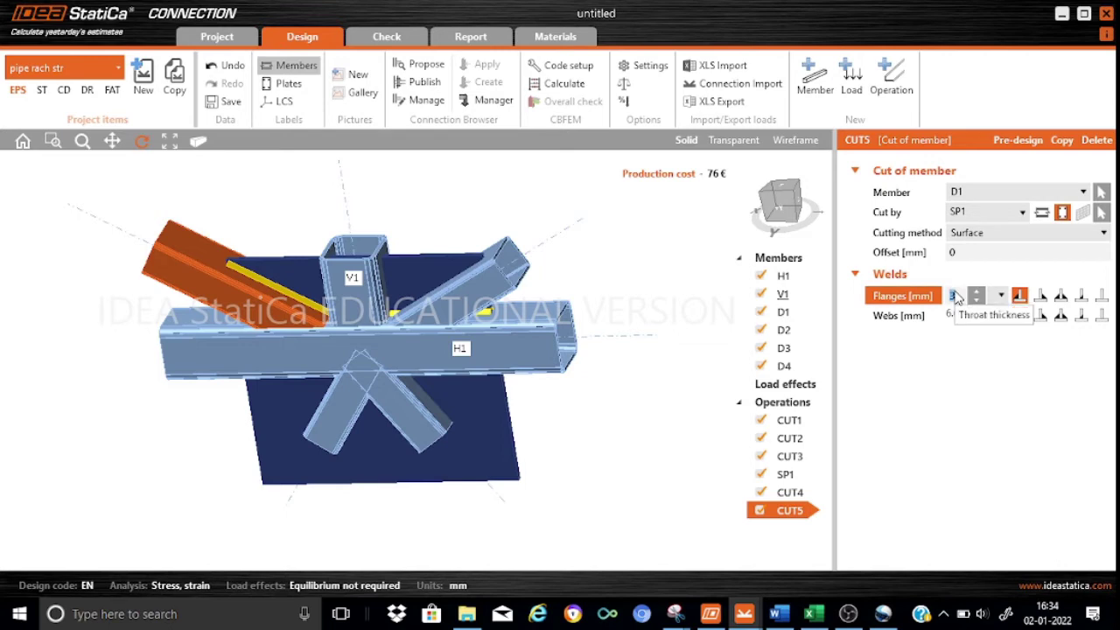
type("0")
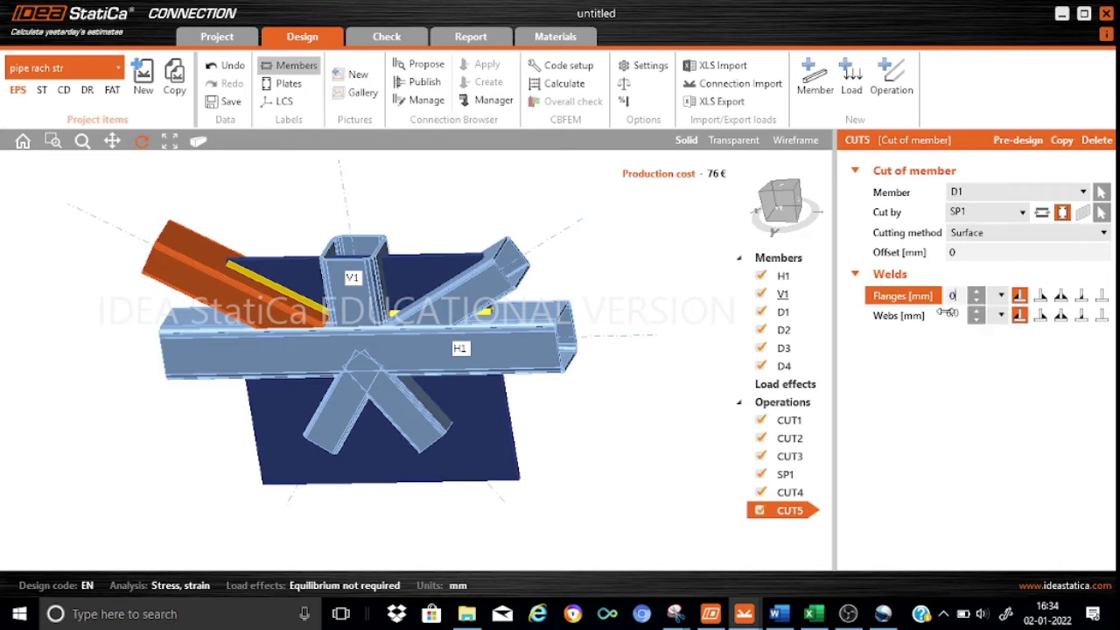
left_click(952, 315)
type("0")
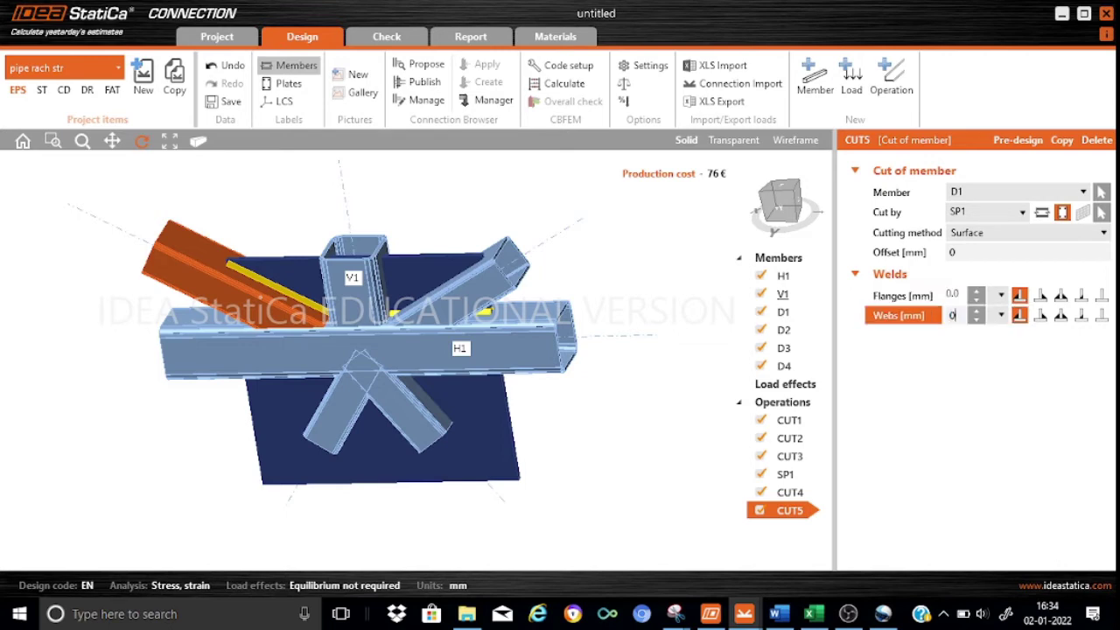
left_click(953, 297)
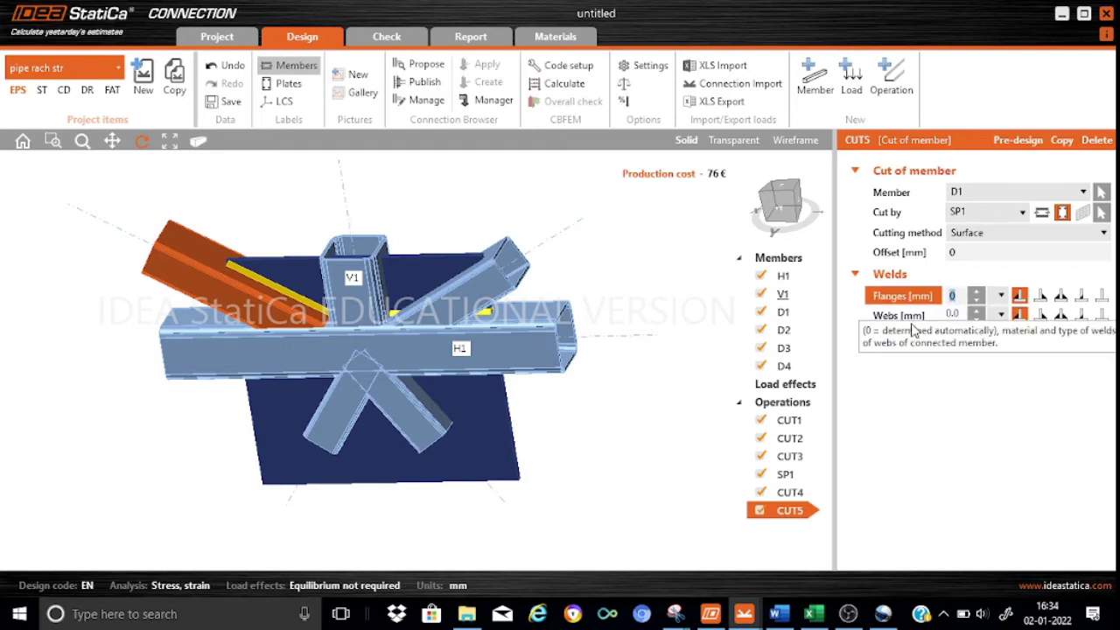
Step: Copy the D1 cut operation and assign the copy to member D2, cut by plate SP1
left_click(942, 393)
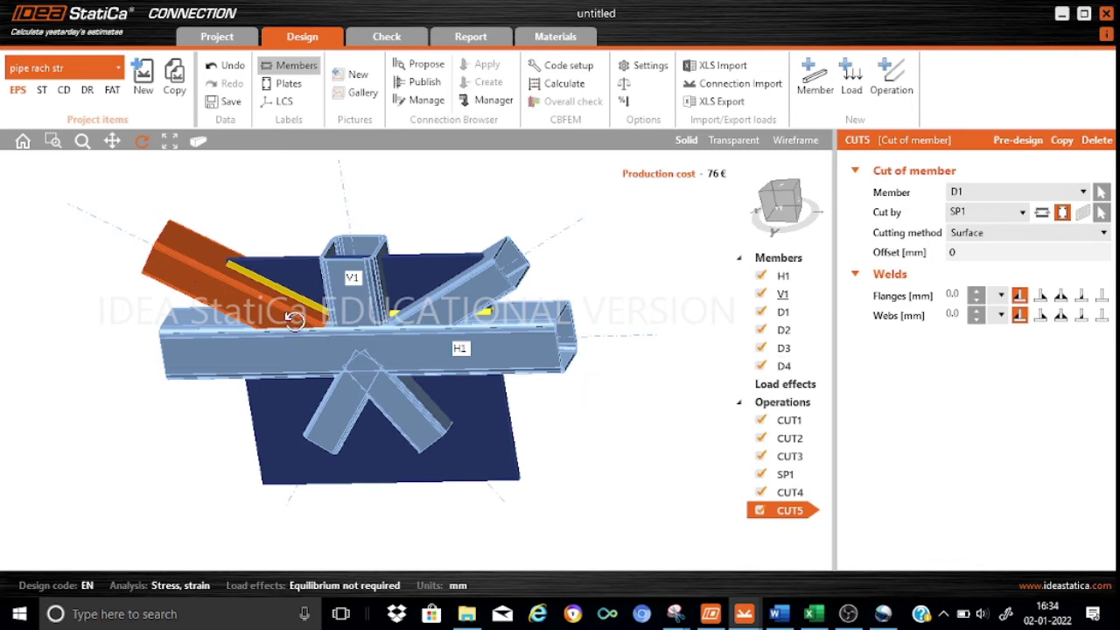
left_click_drag(301, 280, 353, 279)
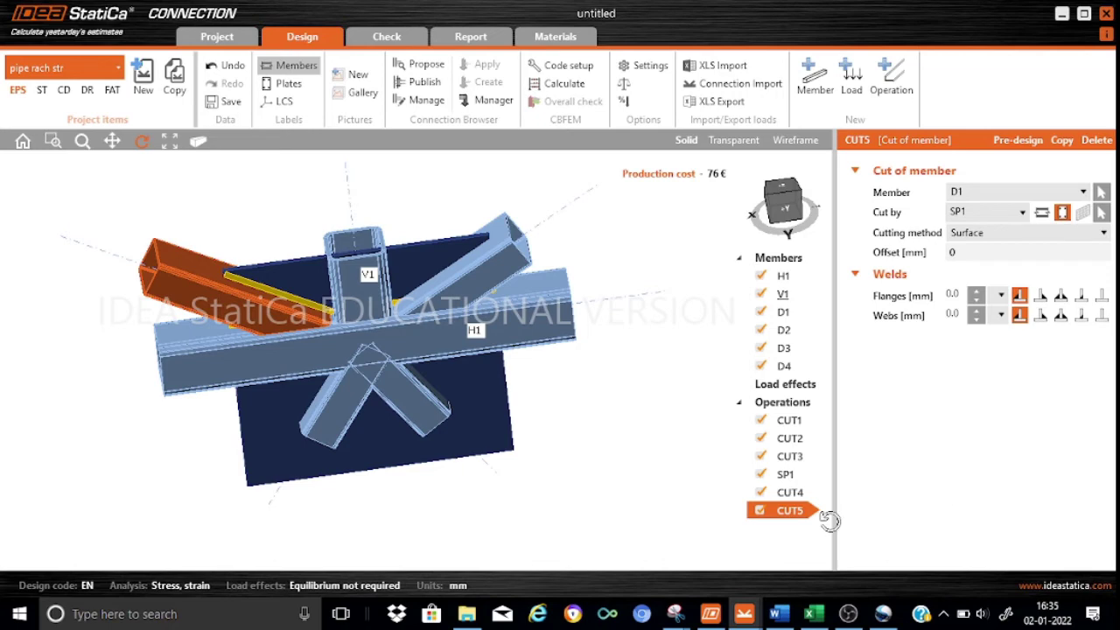
left_click(1060, 140)
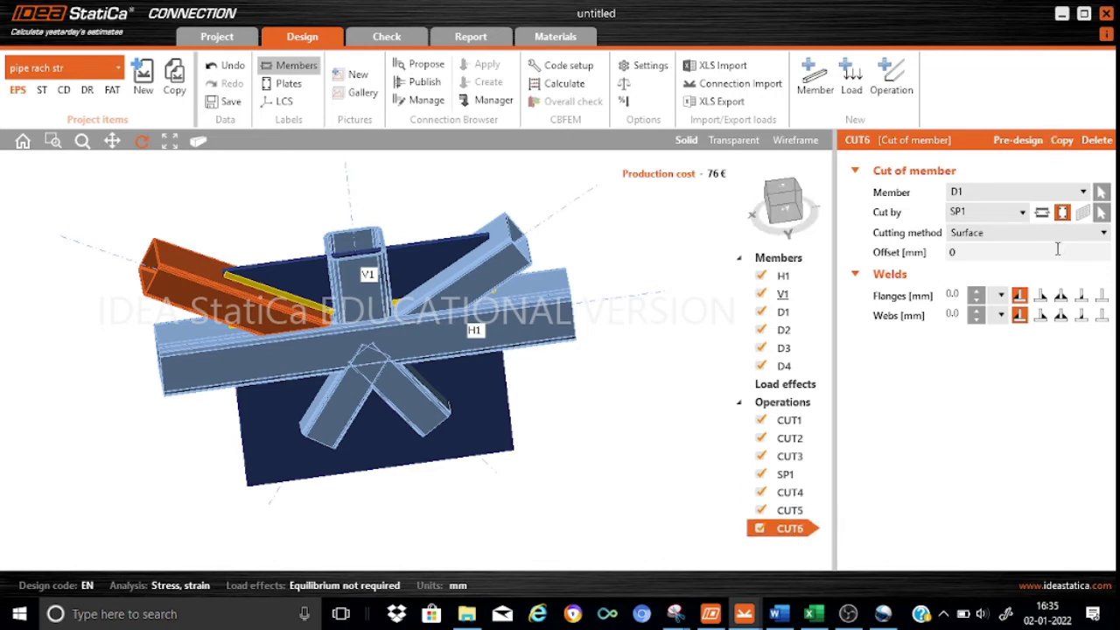
left_click(1083, 192)
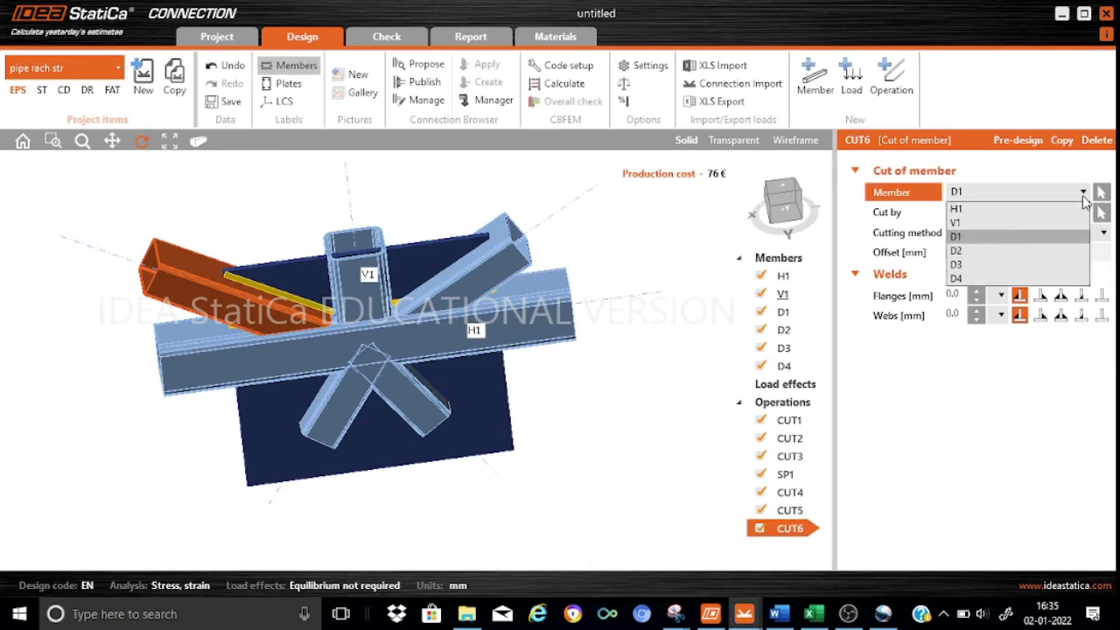
left_click(977, 249)
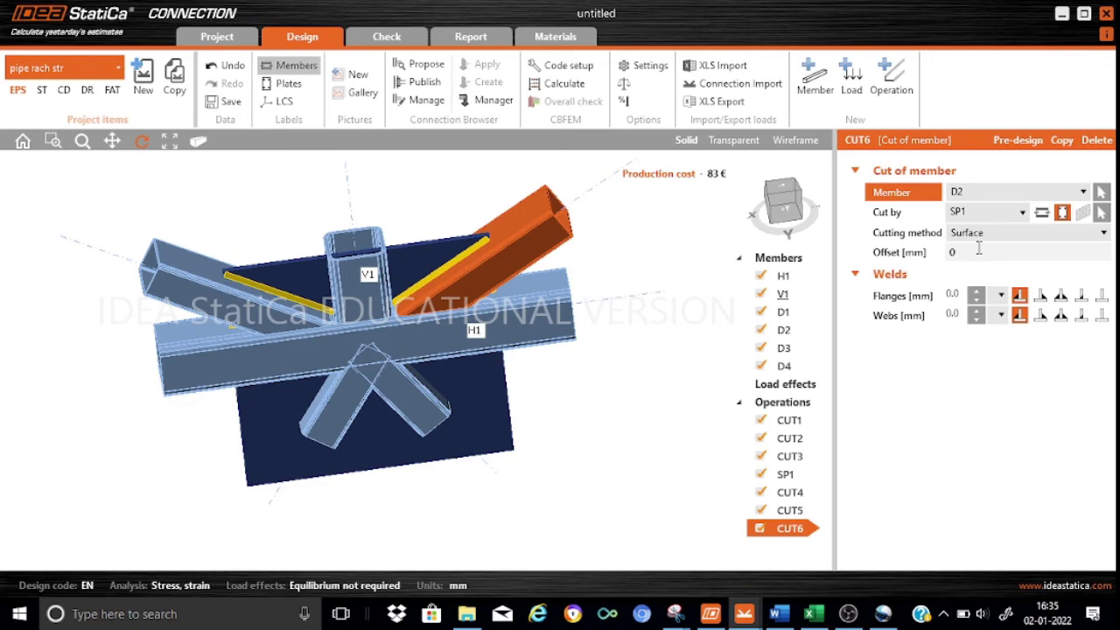
left_click_drag(620, 377, 607, 431)
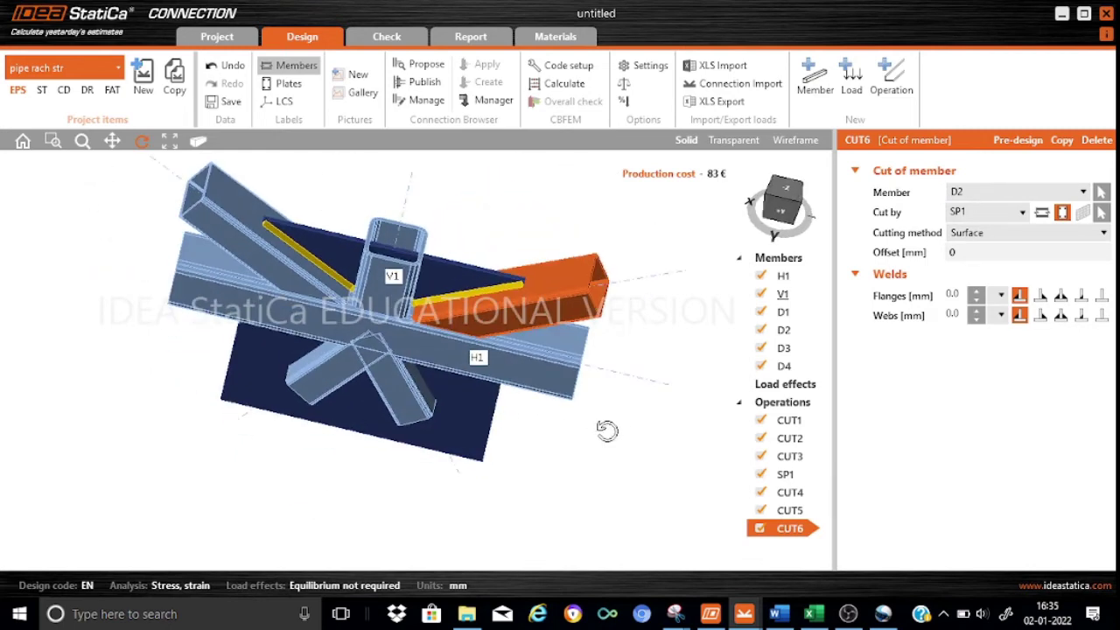
left_click_drag(592, 325, 569, 303)
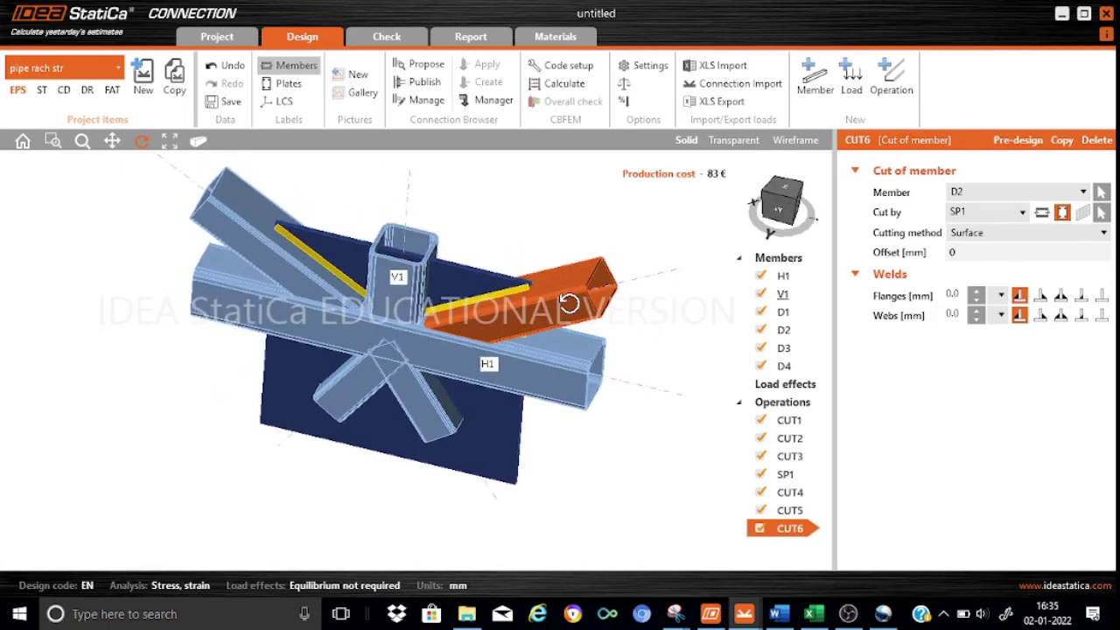
left_click_drag(596, 293, 590, 262)
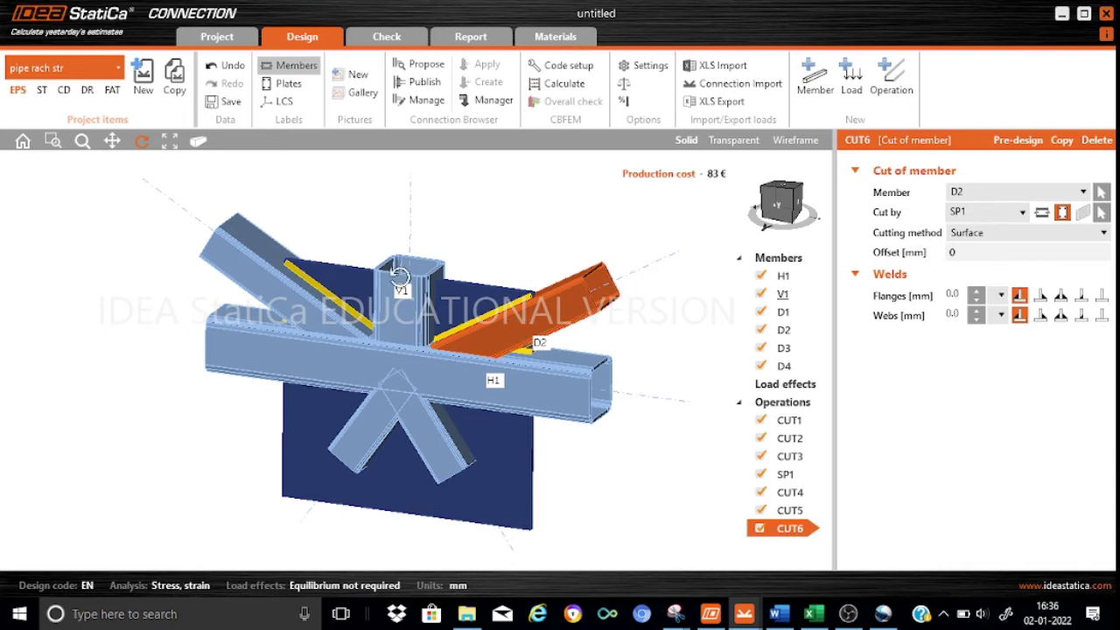
Step: Copy the D2 cut operation and assign the copy to vertical member V1, cut by plate SP1
mouse_move(923, 301)
left_click(1061, 141)
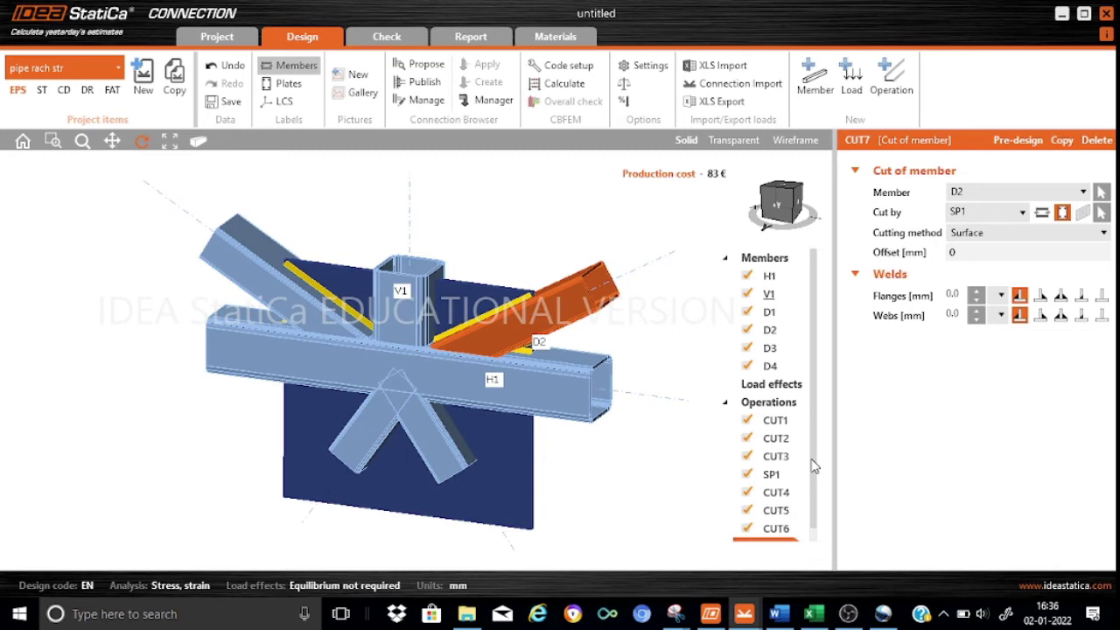
left_click_drag(812, 449, 813, 502)
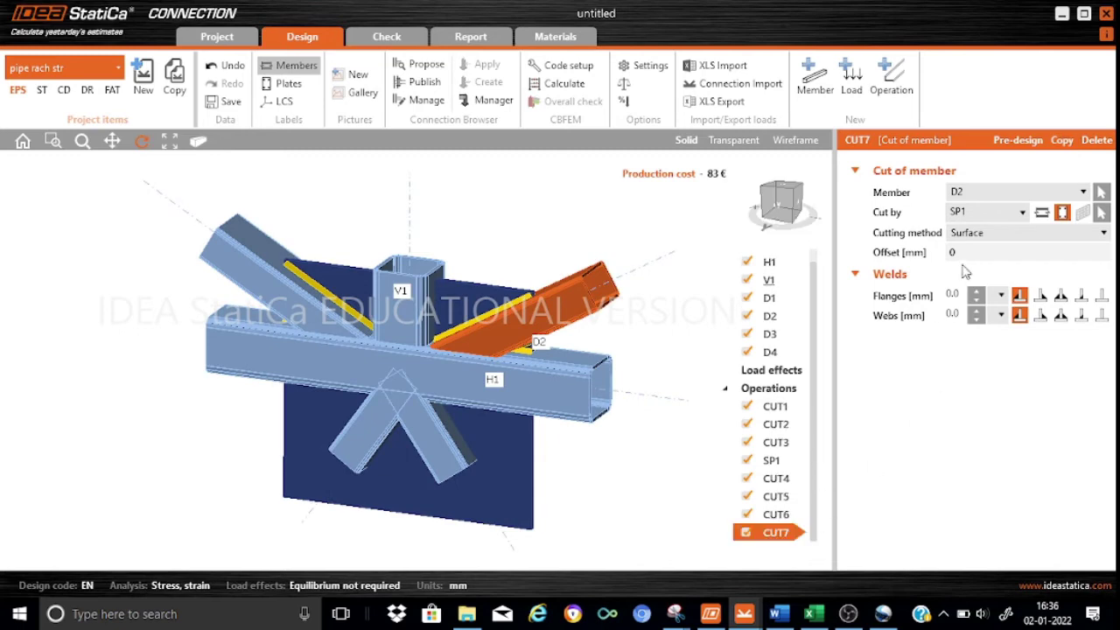
left_click(1083, 194)
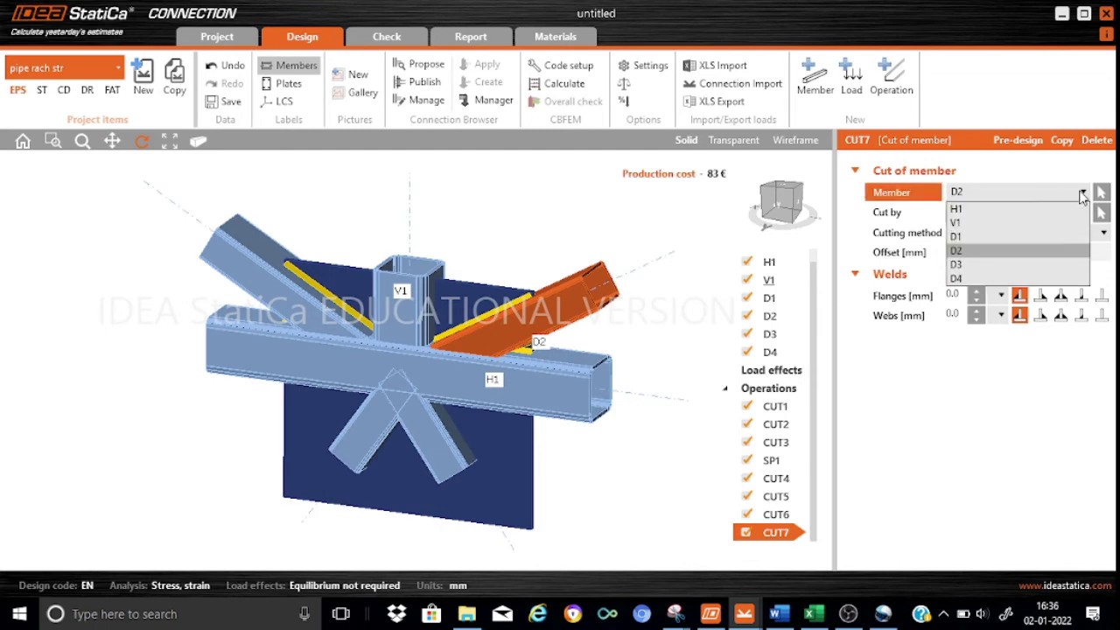
left_click(989, 223)
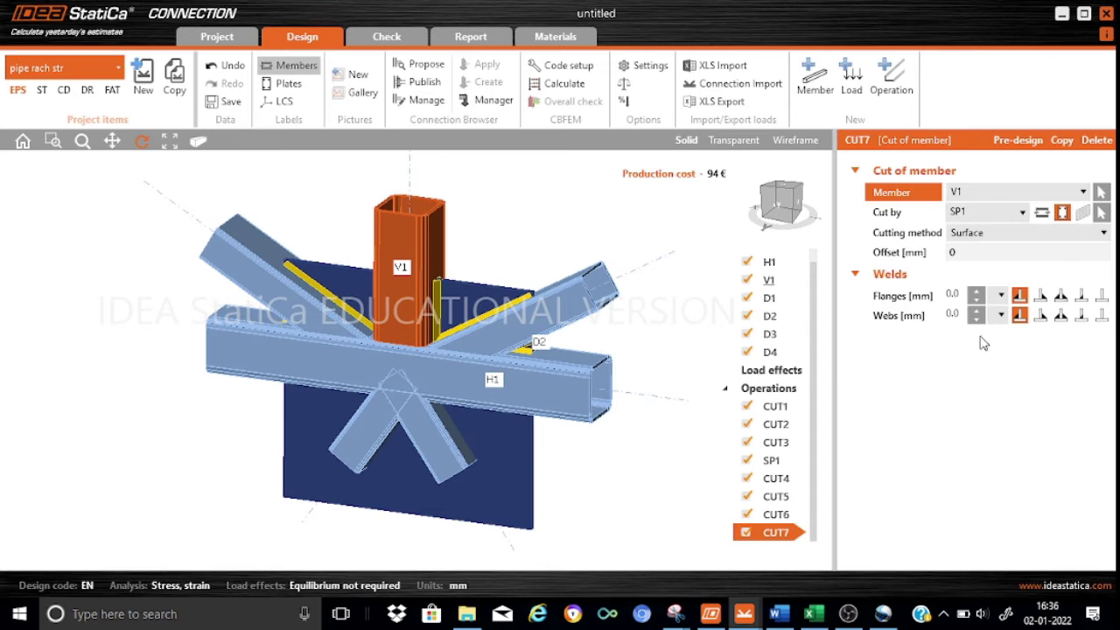
Step: Set the V1 cut's flange weld to butt and its one-sided fillet web weld to 6 mm
left_click(1100, 296)
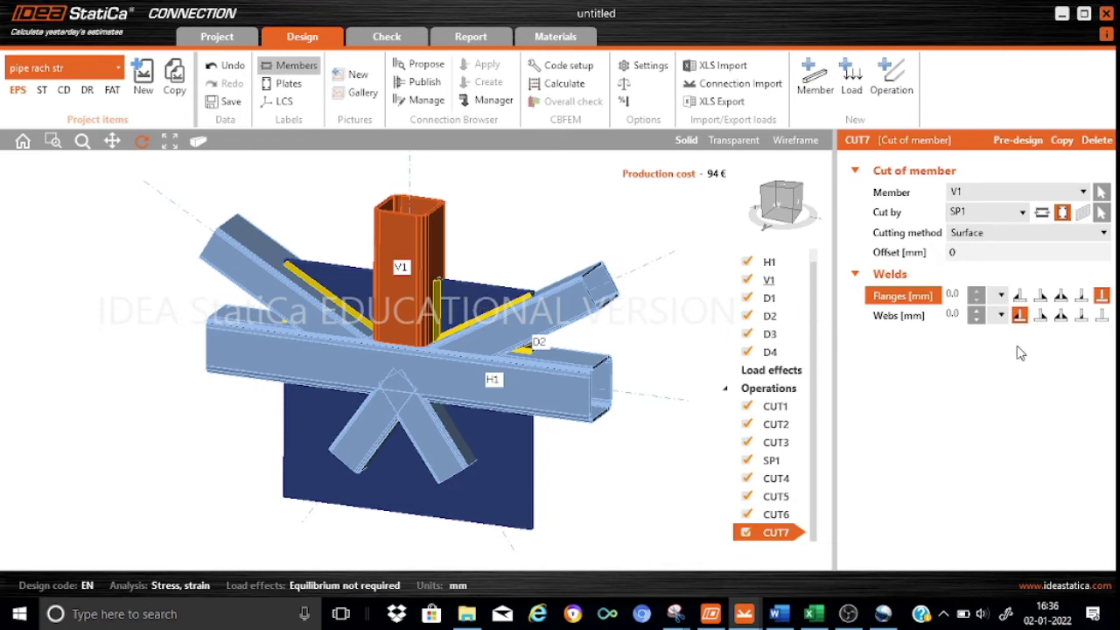
left_click(955, 317)
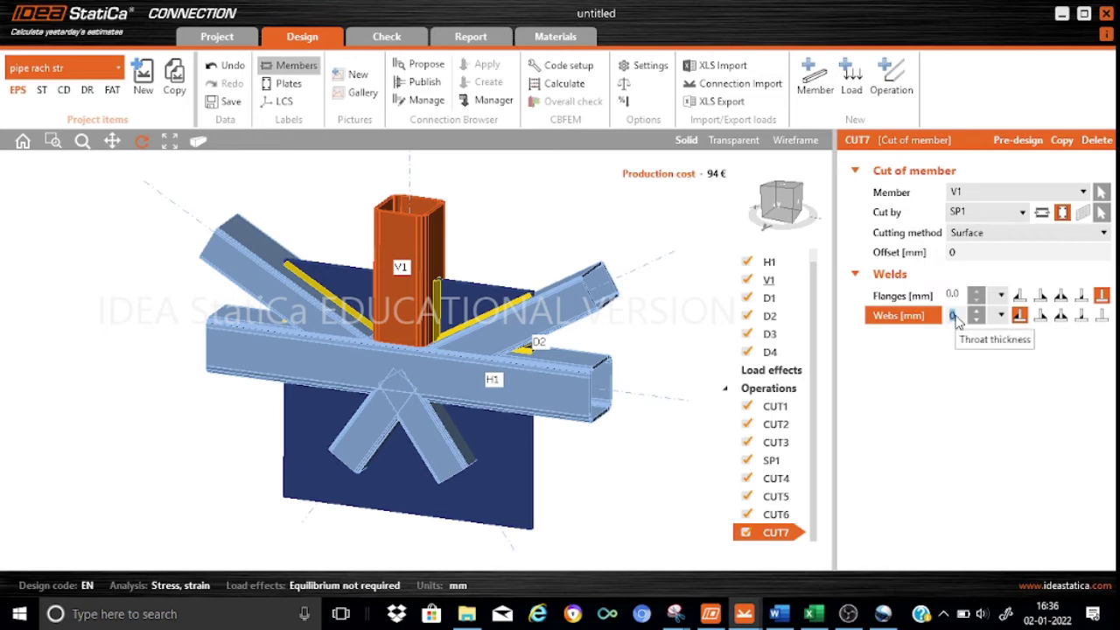
type("6")
left_click(976, 378)
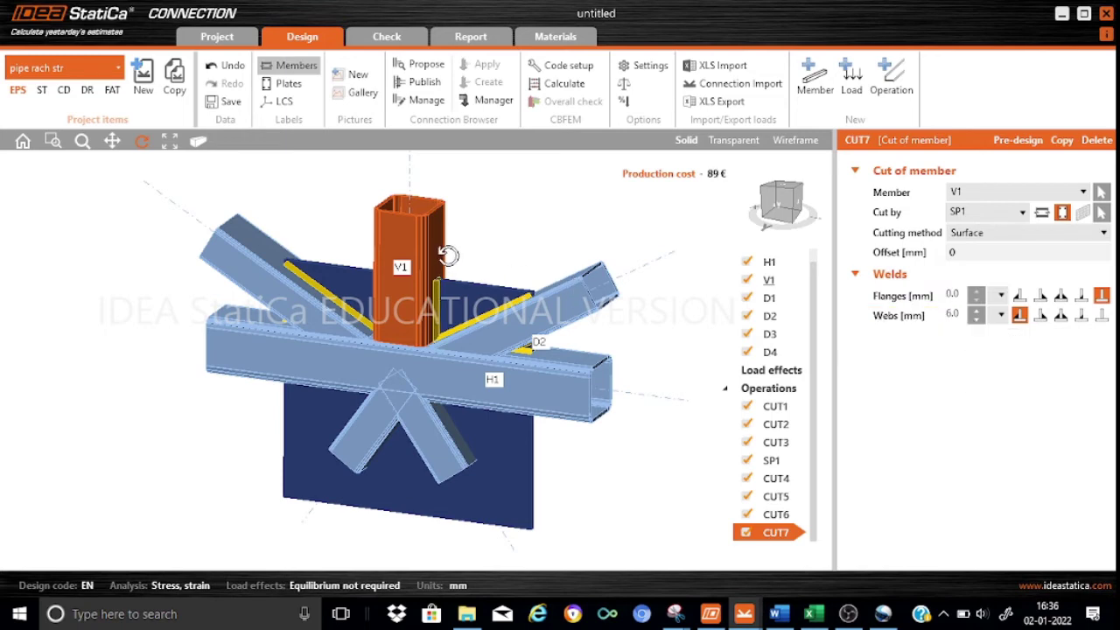
mouse_move(475, 244)
left_mouse_down()
mouse_move(465, 277)
mouse_move(410, 316)
mouse_move(462, 302)
mouse_move(446, 345)
mouse_move(468, 385)
mouse_move(507, 411)
mouse_move(528, 324)
mouse_move(580, 338)
mouse_move(500, 380)
mouse_move(462, 362)
mouse_move(437, 398)
mouse_move(414, 485)
mouse_move(358, 393)
mouse_move(510, 220)
mouse_move(488, 239)
mouse_move(509, 230)
mouse_move(488, 230)
left_mouse_up()
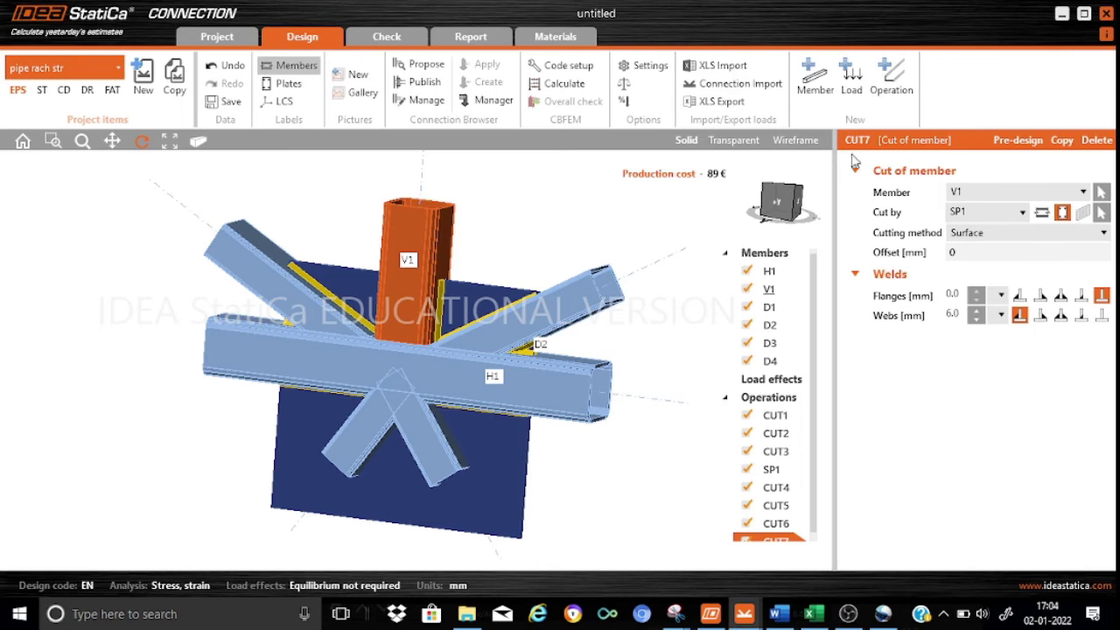
Step: Add a connecting plate operation with M24 8.8 bolts
left_click(892, 74)
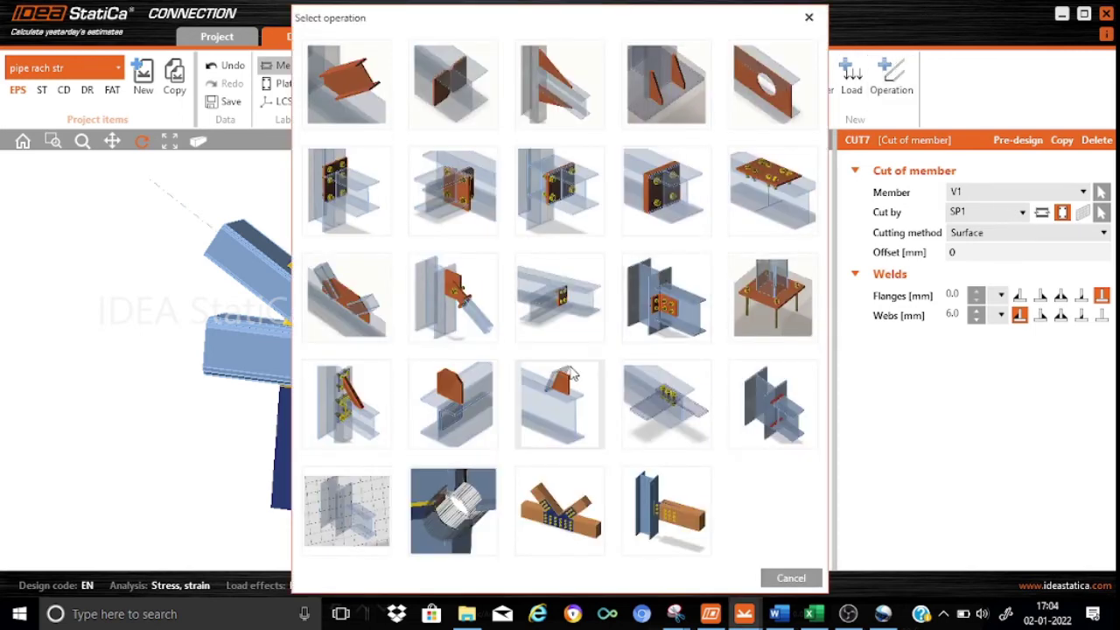
left_click(456, 307)
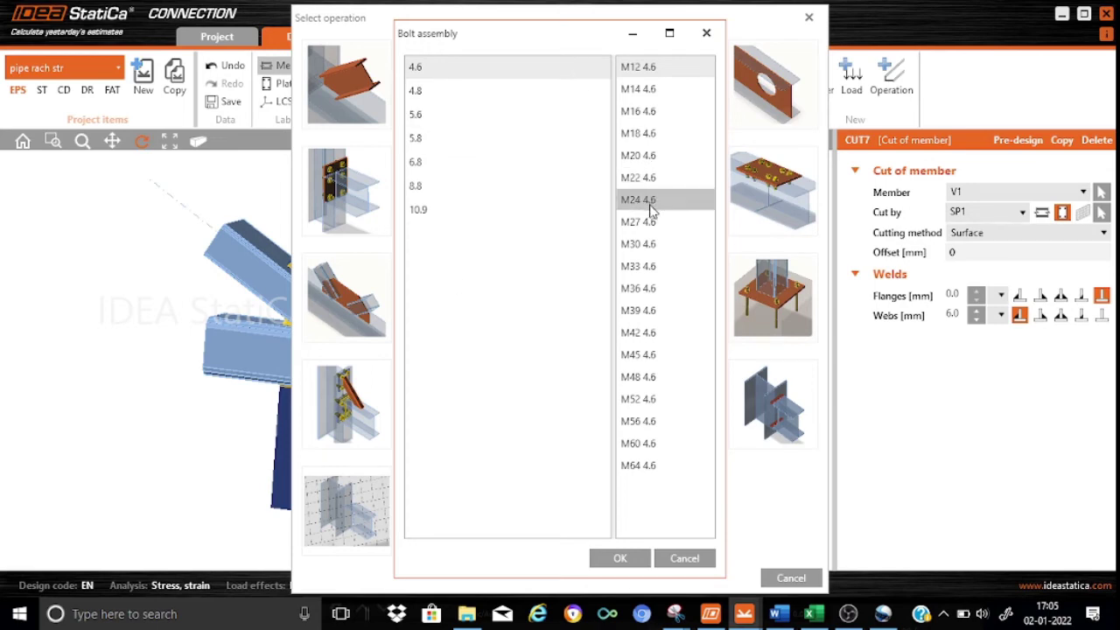
left_click(435, 189)
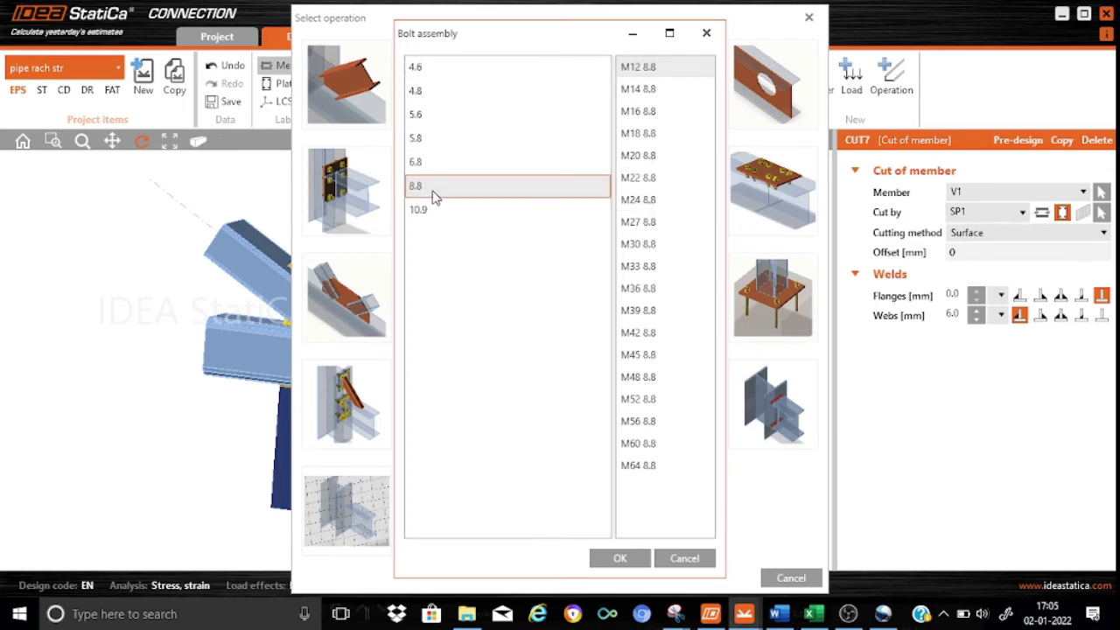
left_click(636, 199)
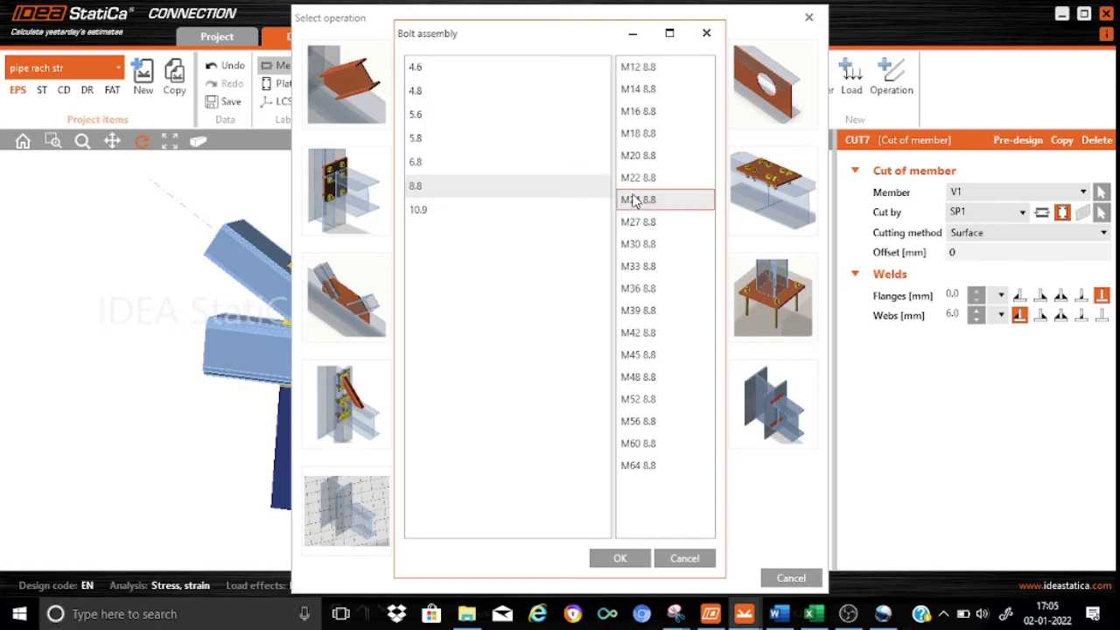
left_click(601, 560)
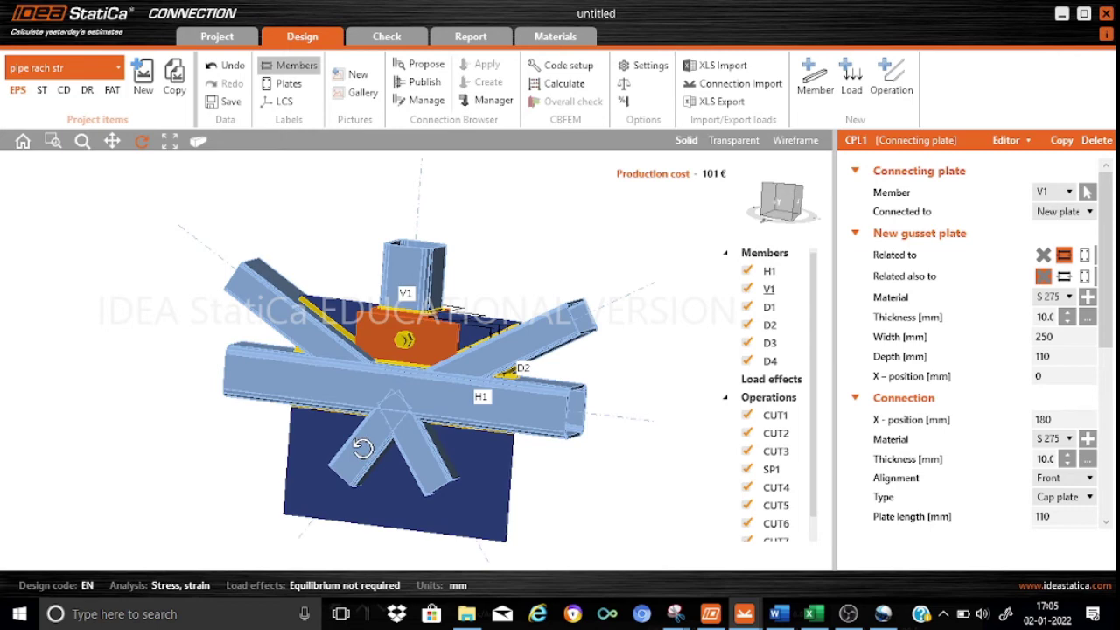
Step: Assign the connecting plate to member D3 and connect it to the existing plate SP1
left_click(1069, 192)
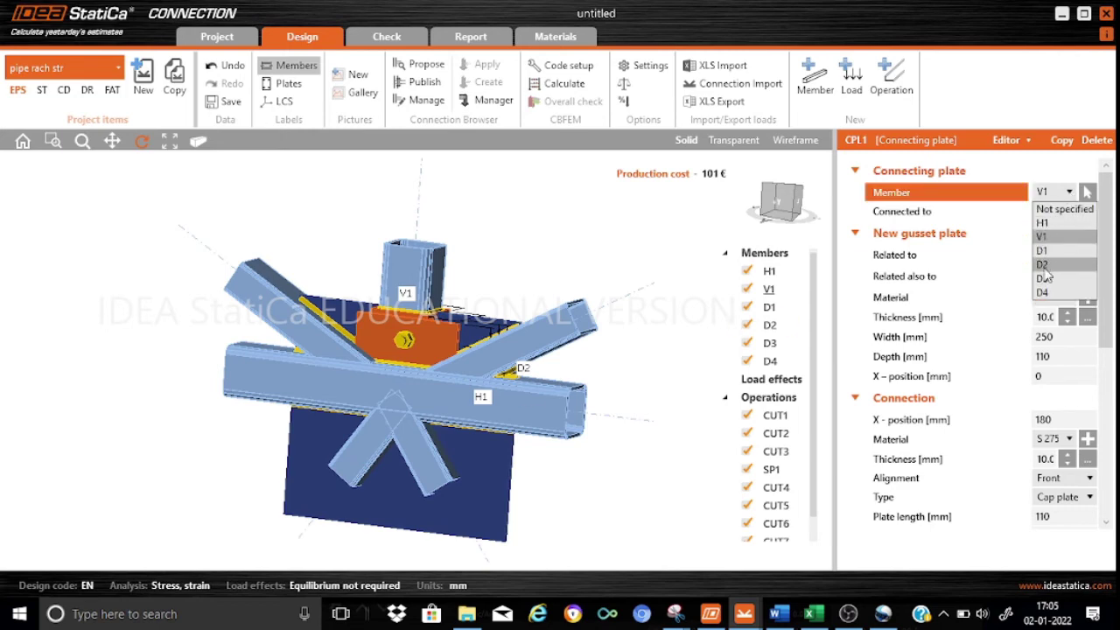
left_click(1042, 278)
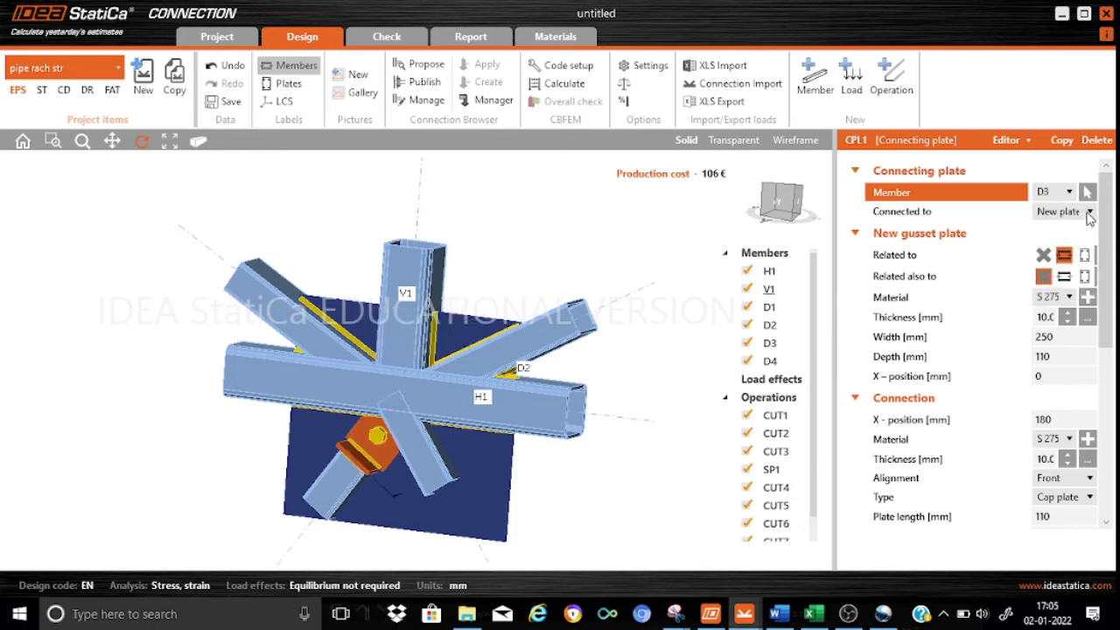
left_click(1091, 211)
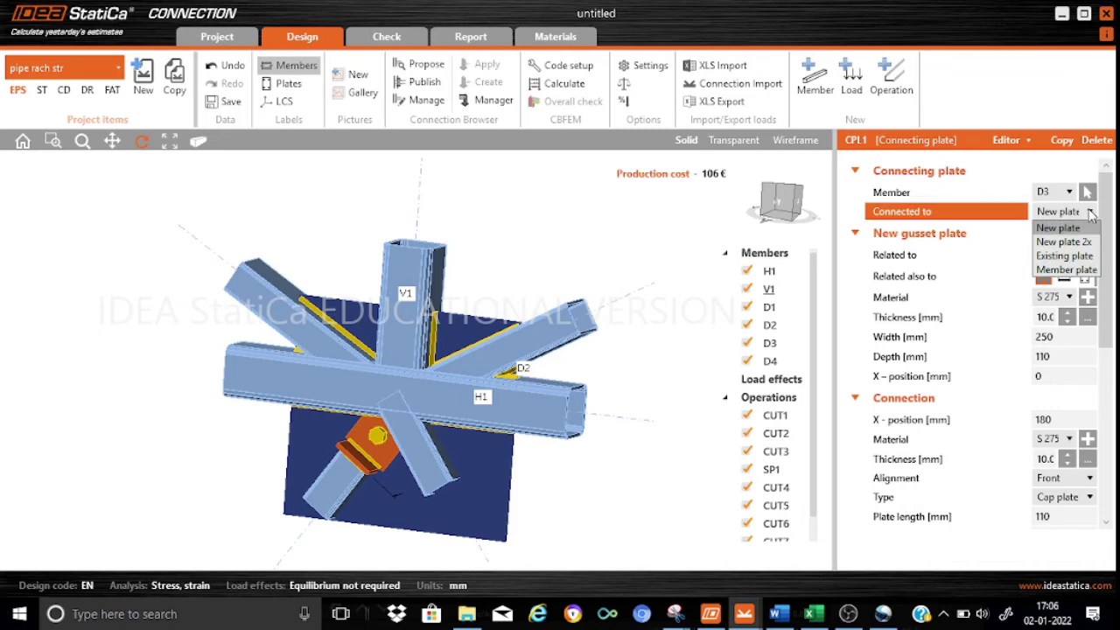
left_click(1074, 255)
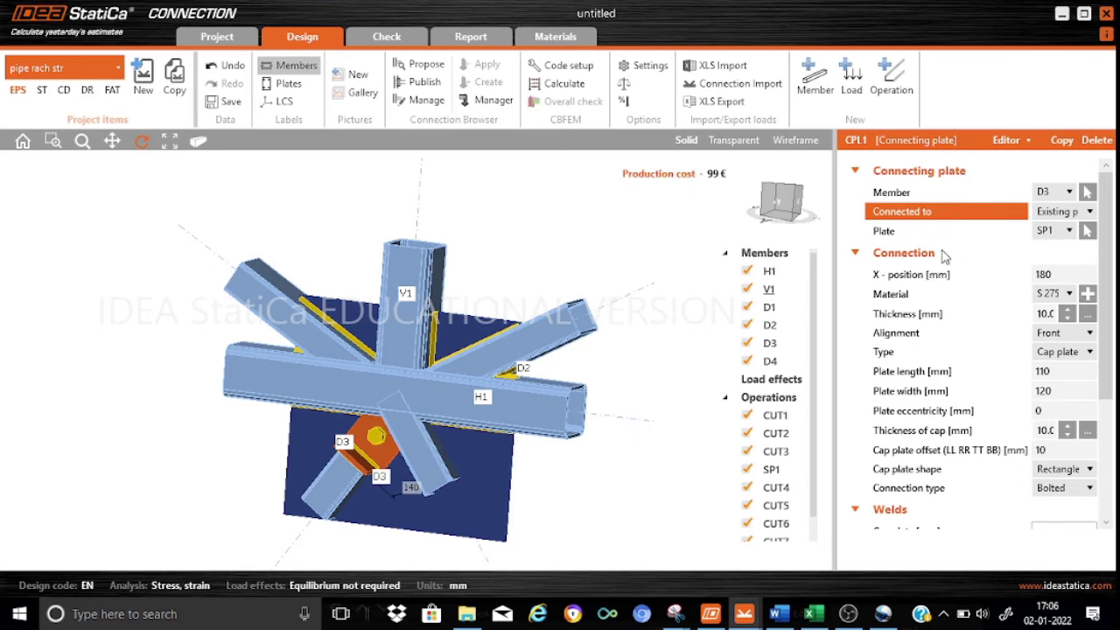
Step: Set the D3 connecting plate's X-position to 320 mm and its thickness to 15 mm
left_click(1067, 277)
key("BackSpace")
key("BackSpace")
key("BackSpace")
type("320")
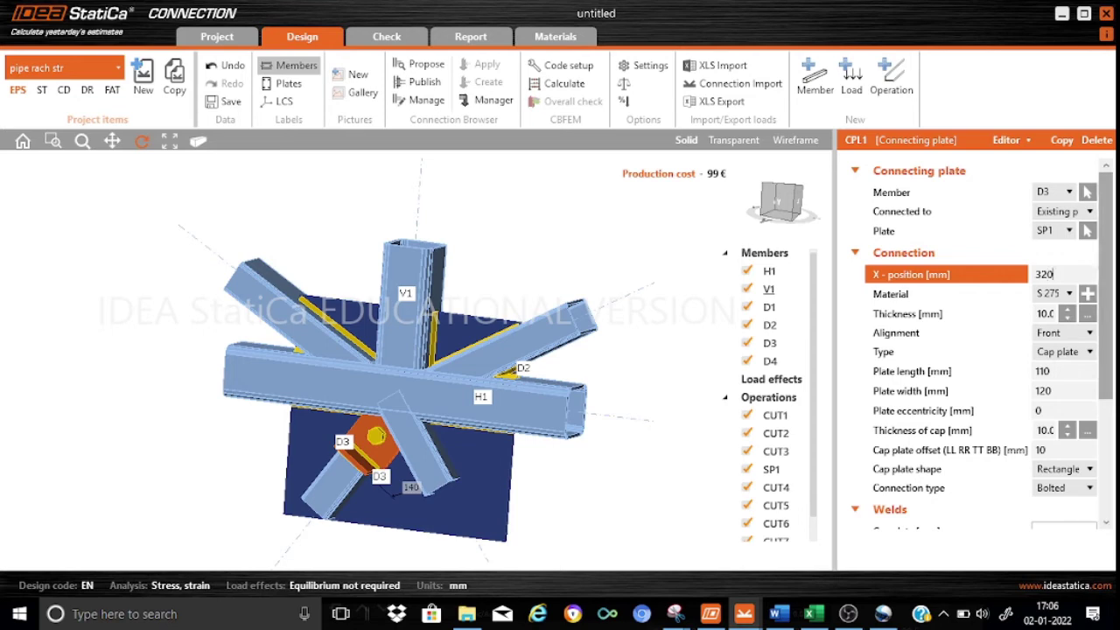
left_click(1048, 313)
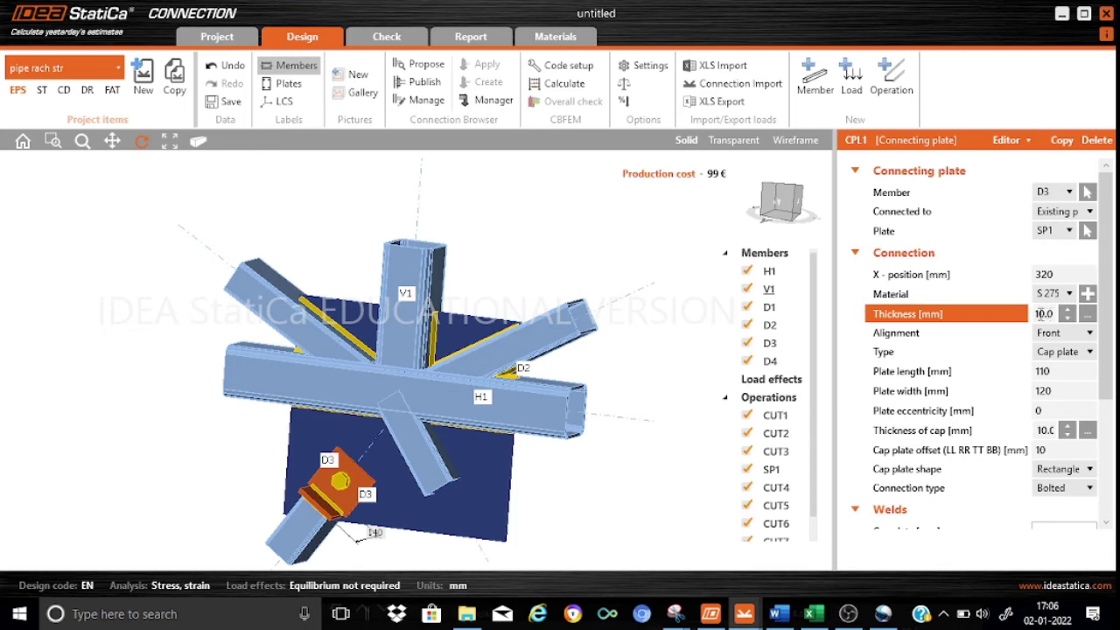
left_click(1041, 313)
key("Delete")
type("5")
left_click(1043, 335)
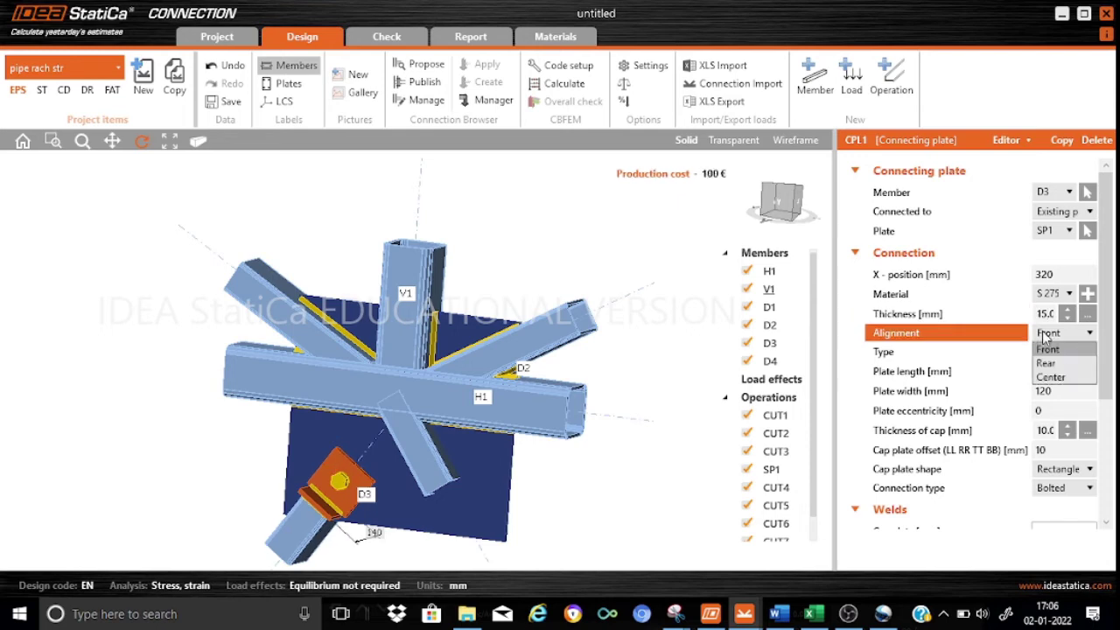
Step: Change the D3 connecting plate's type to Notched plate - rectangle
left_click(949, 355)
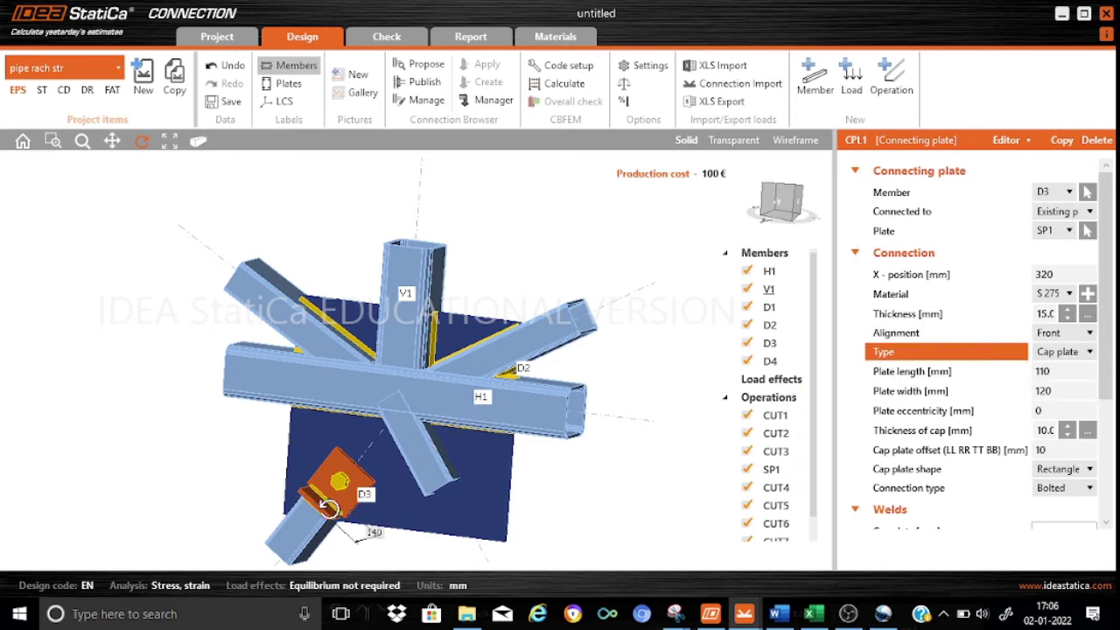
left_click(1090, 352)
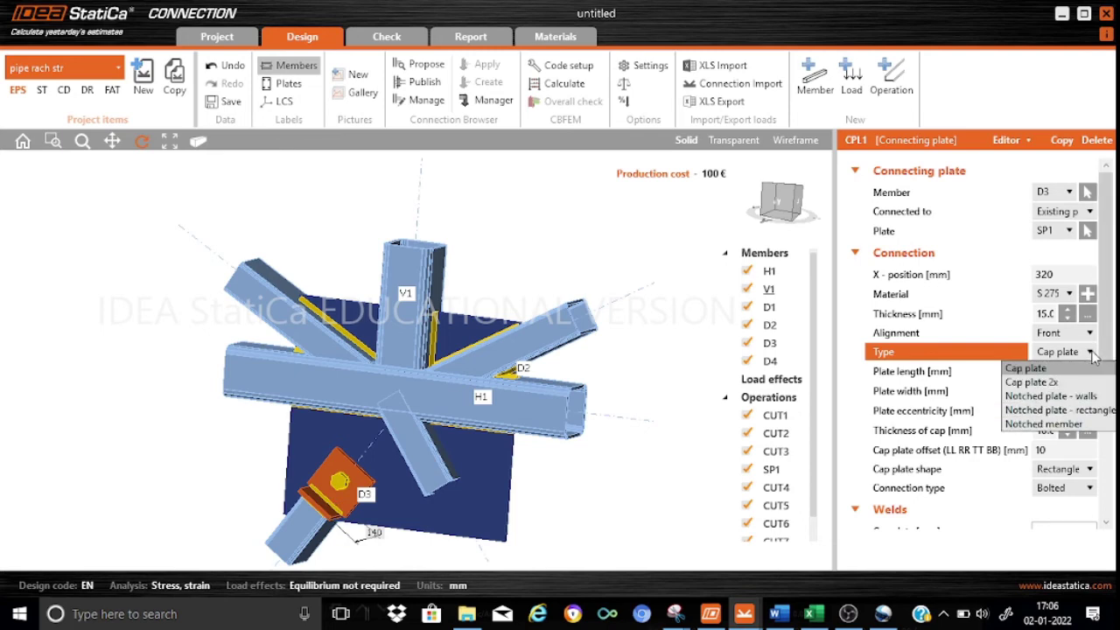
left_click(1047, 409)
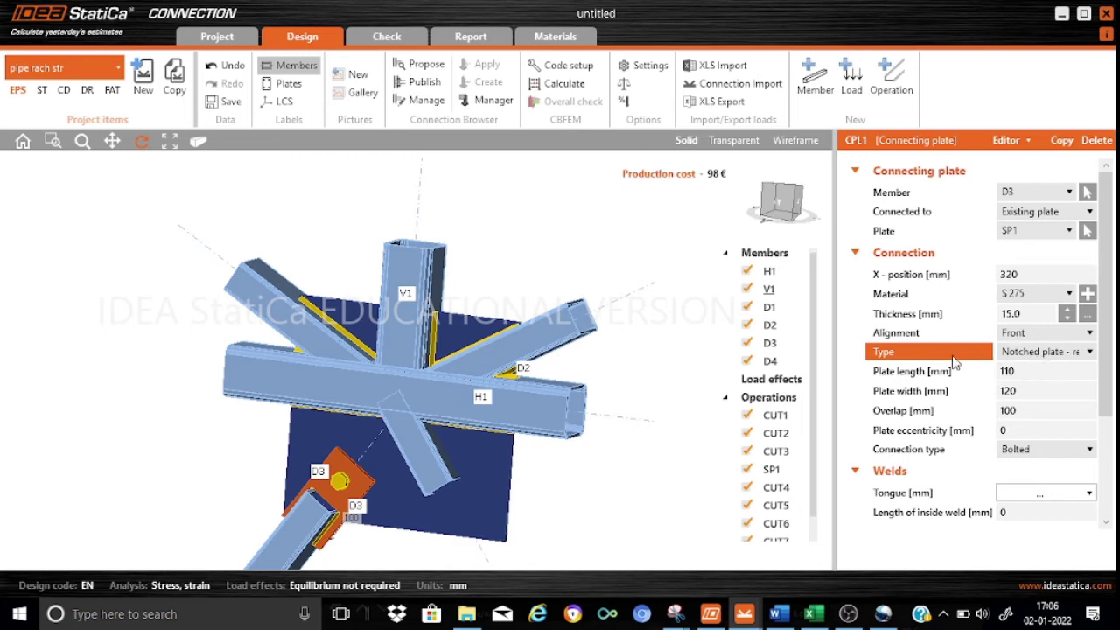
Step: Set the D3 connecting plate's length to 170 mm and its width to 160 mm
left_click(1021, 375)
key("BackSpace")
key("BackSpace")
key("BackSpace")
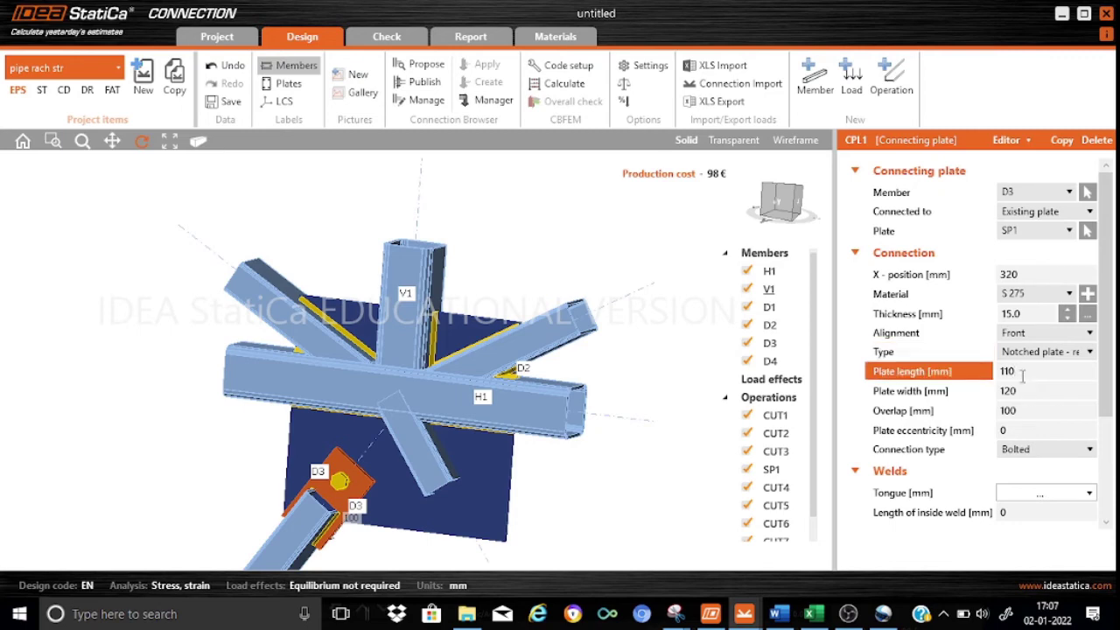
type("170")
left_click(1025, 395)
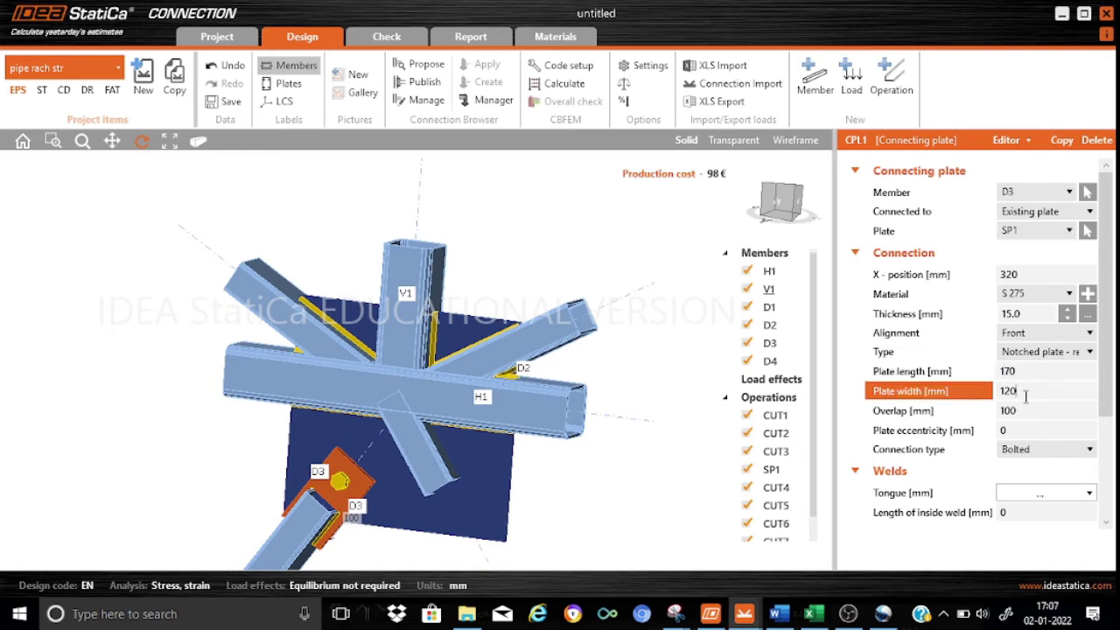
key("BackSpace")
key("BackSpace")
type("6")
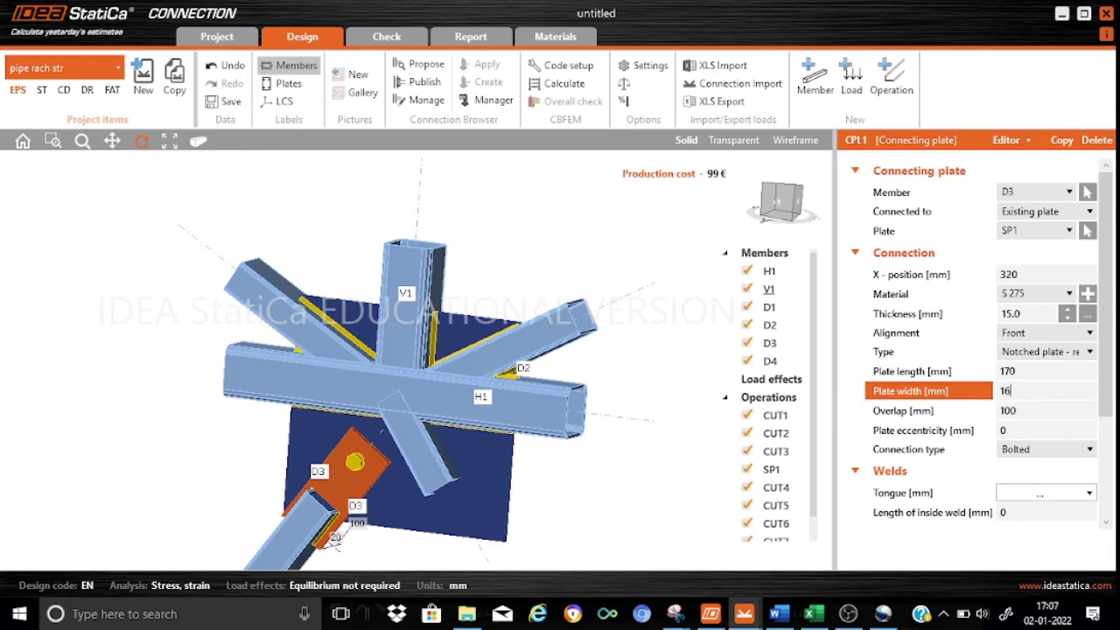
type("0")
left_click(1006, 408)
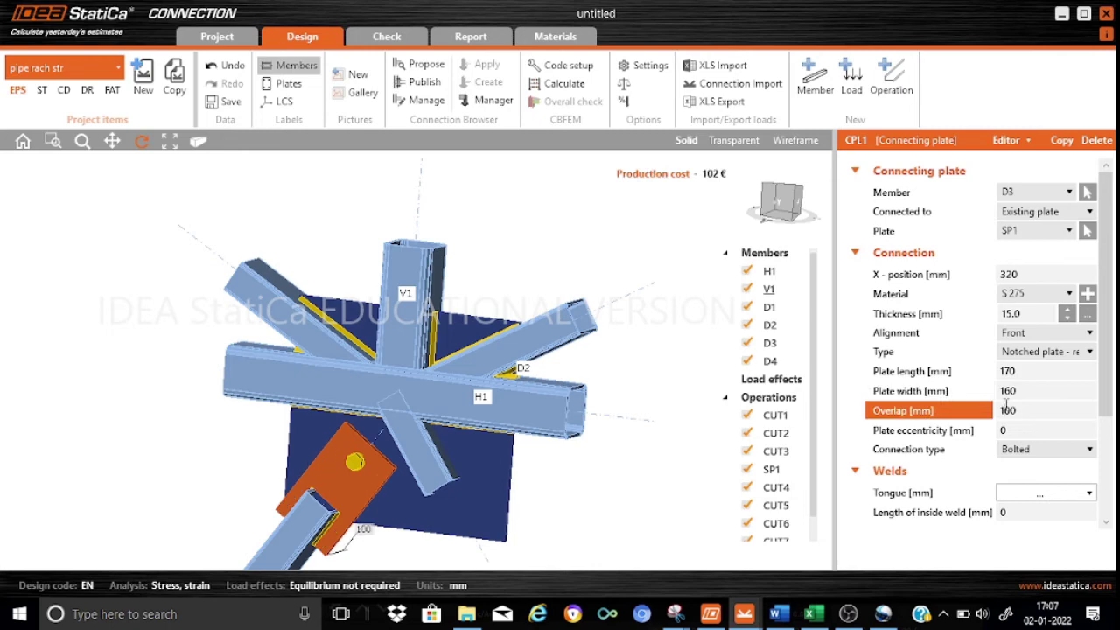
Step: Set the D3 connecting plate's overlap to 150 mm and its plate eccentricity to 15 mm
type("5")
key("Delete")
left_click(1022, 429)
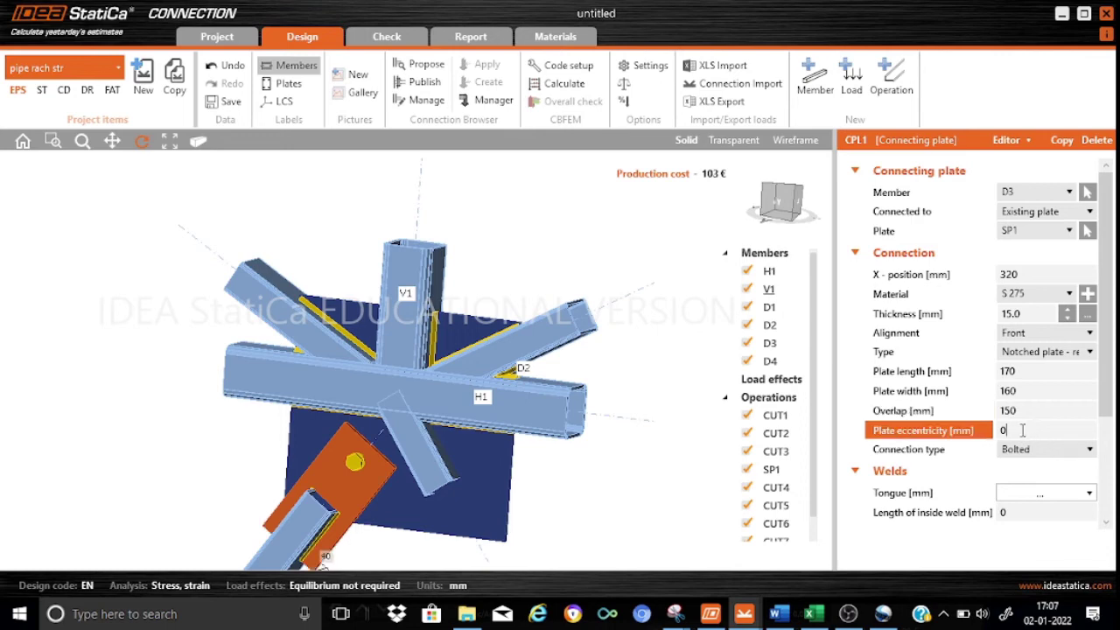
key("BackSpace")
type("150")
key("BackSpace")
Step: Set the D3 connecting plate's tongue weld to 8 mm and make it a double-sided fillet weld
left_click(1107, 524)
left_click(1106, 524)
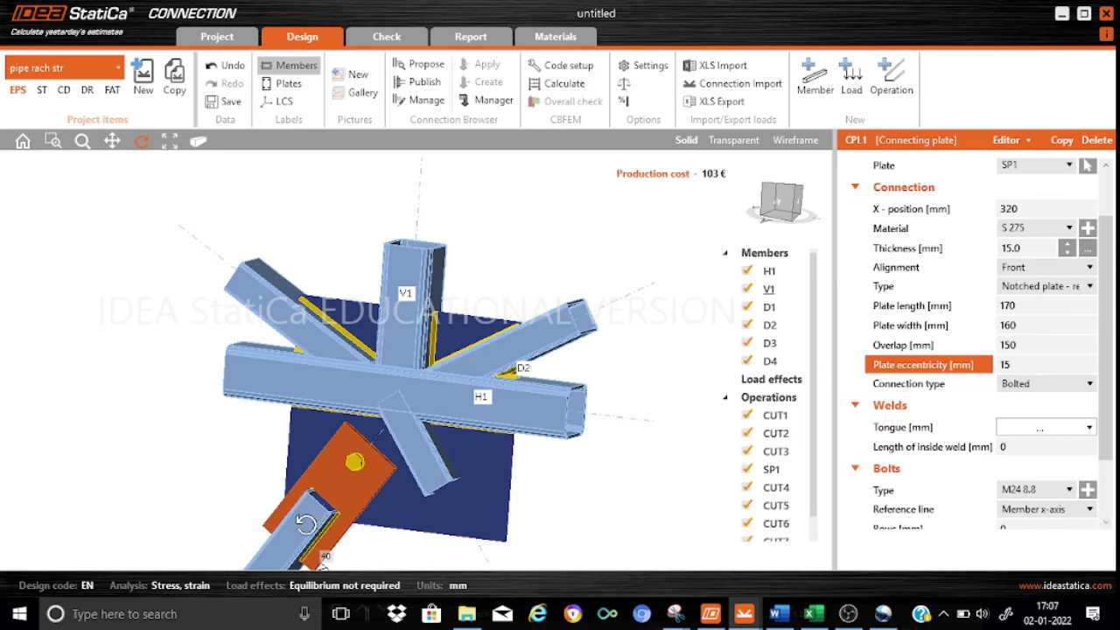
left_click(1046, 428)
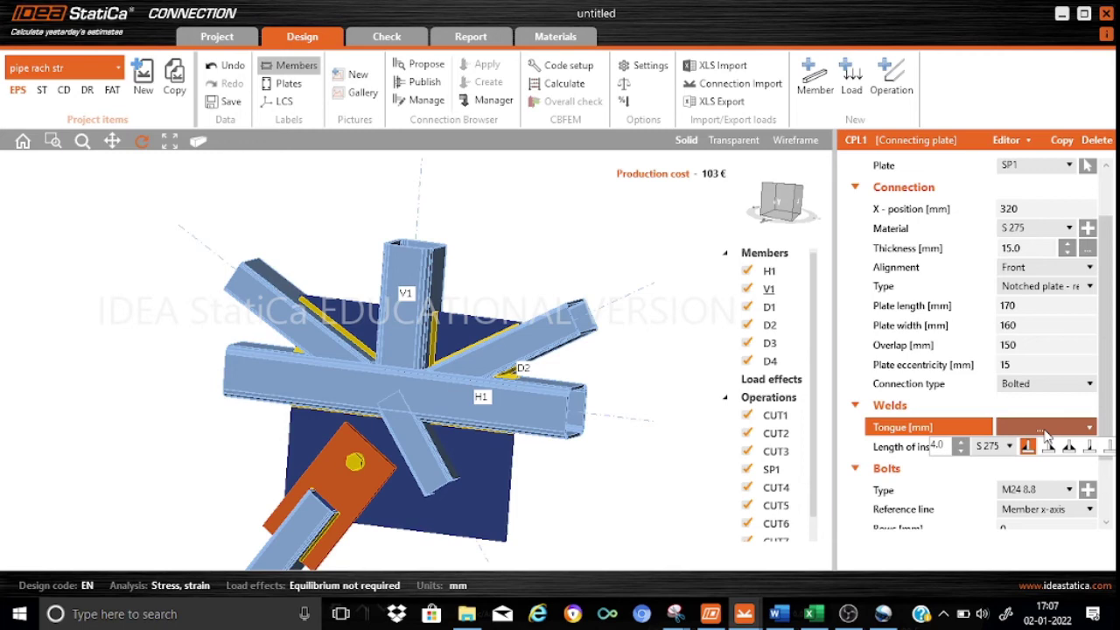
left_click(960, 446)
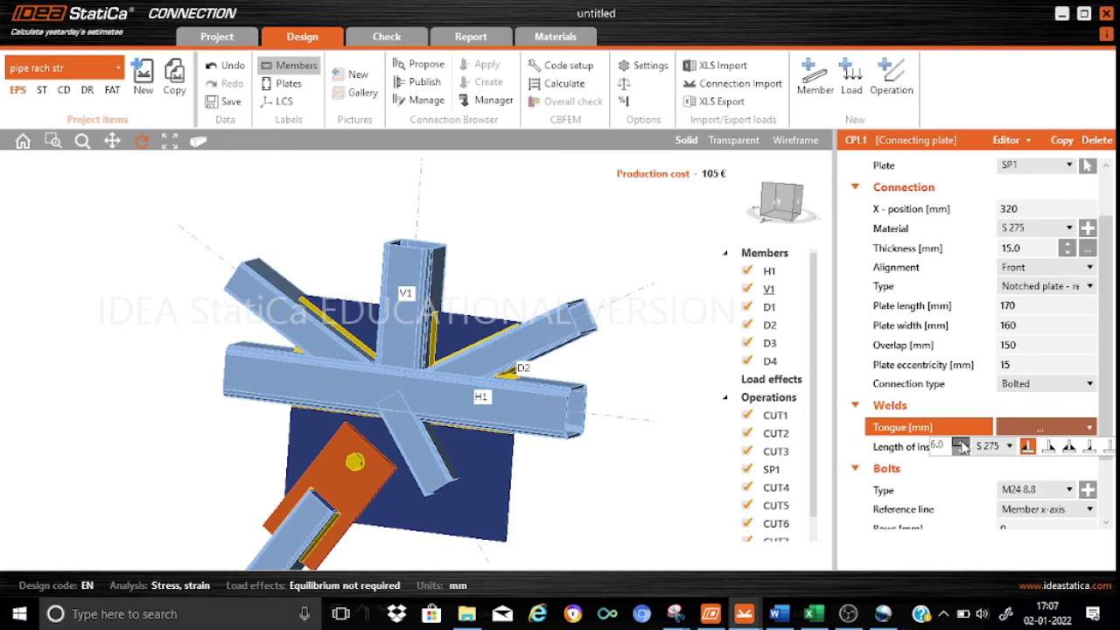
left_click(960, 446)
left_click(961, 446)
left_click(960, 446)
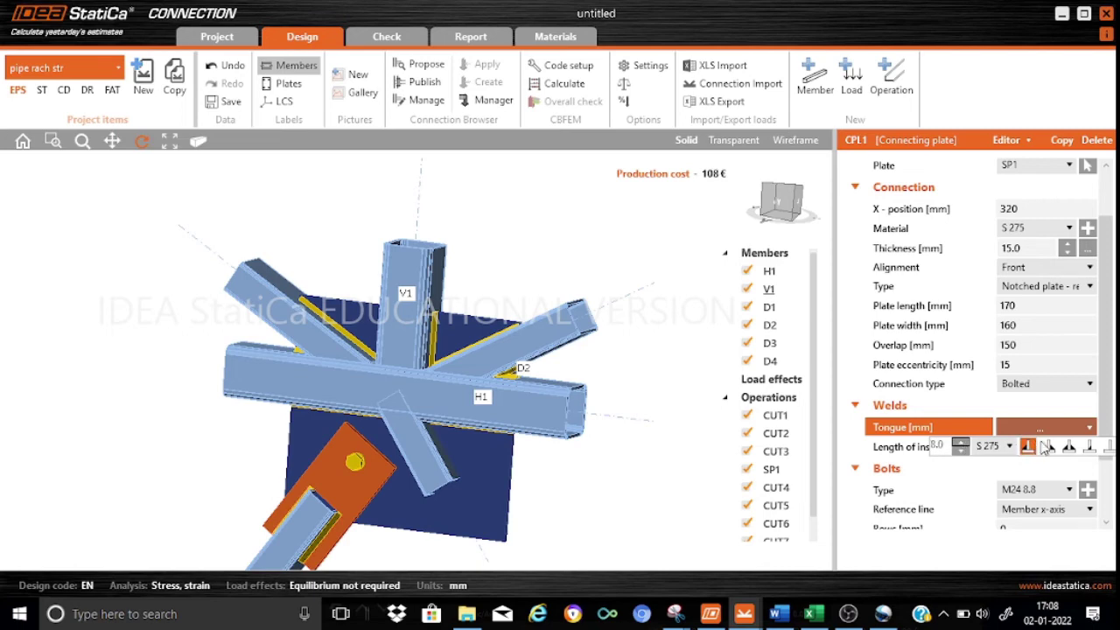
left_click(1069, 446)
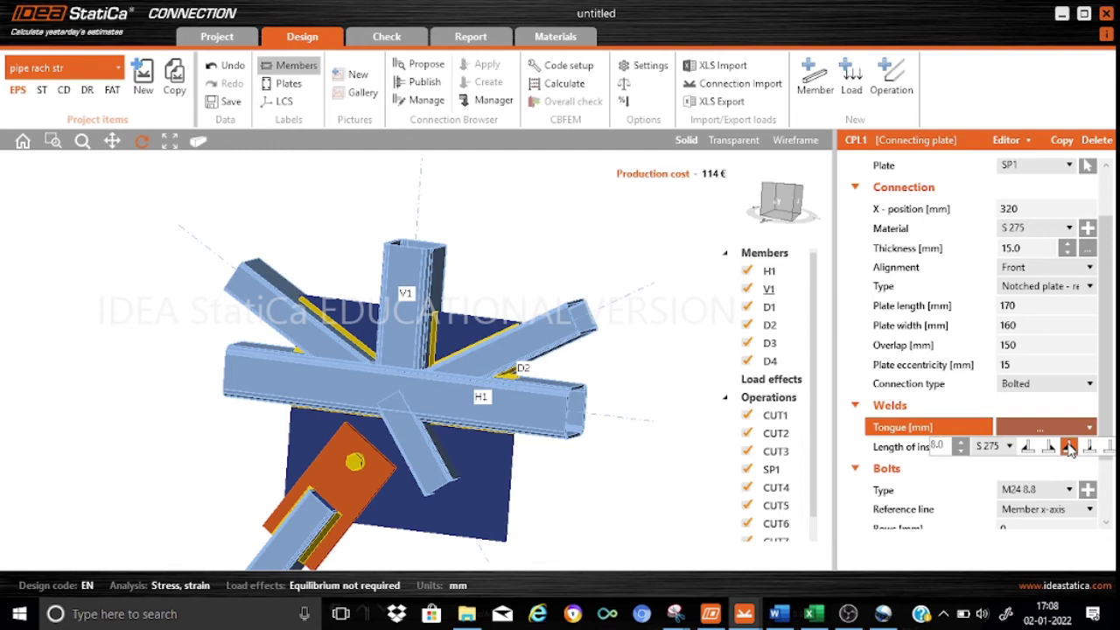
left_click(852, 451)
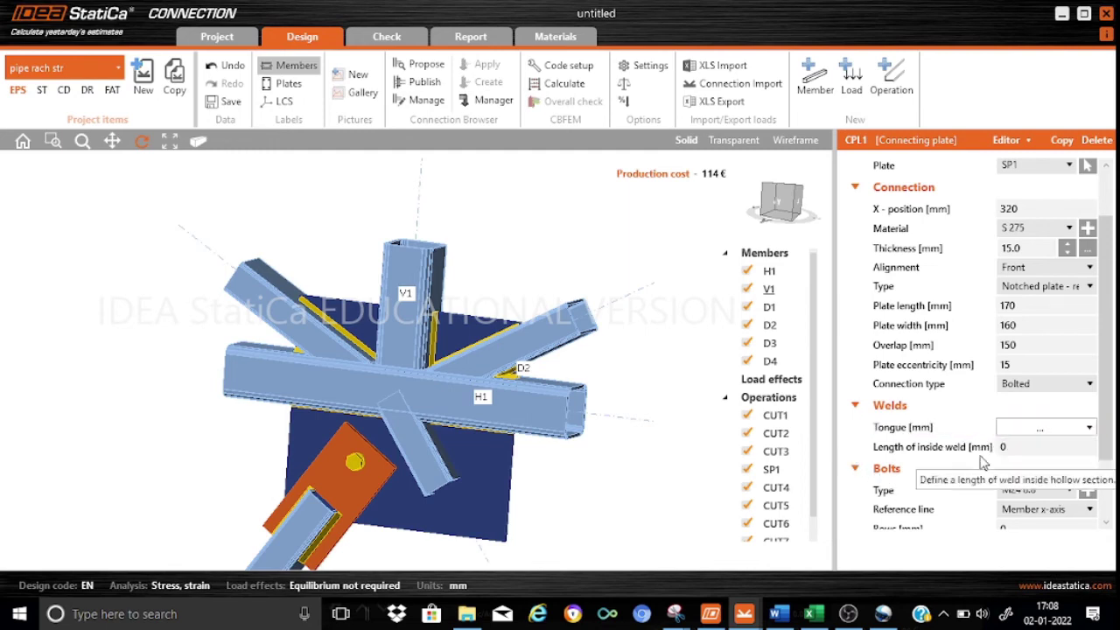
Step: Set the bolt rows of the D3 connecting plate to -40 80 mm
left_click(1104, 526)
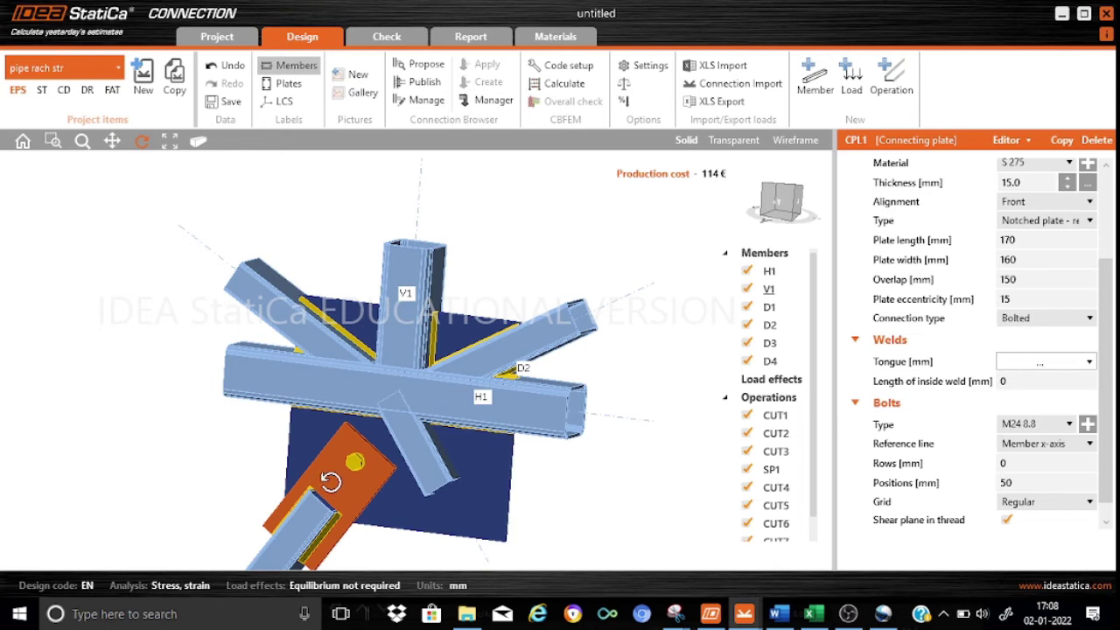
left_click(1027, 464)
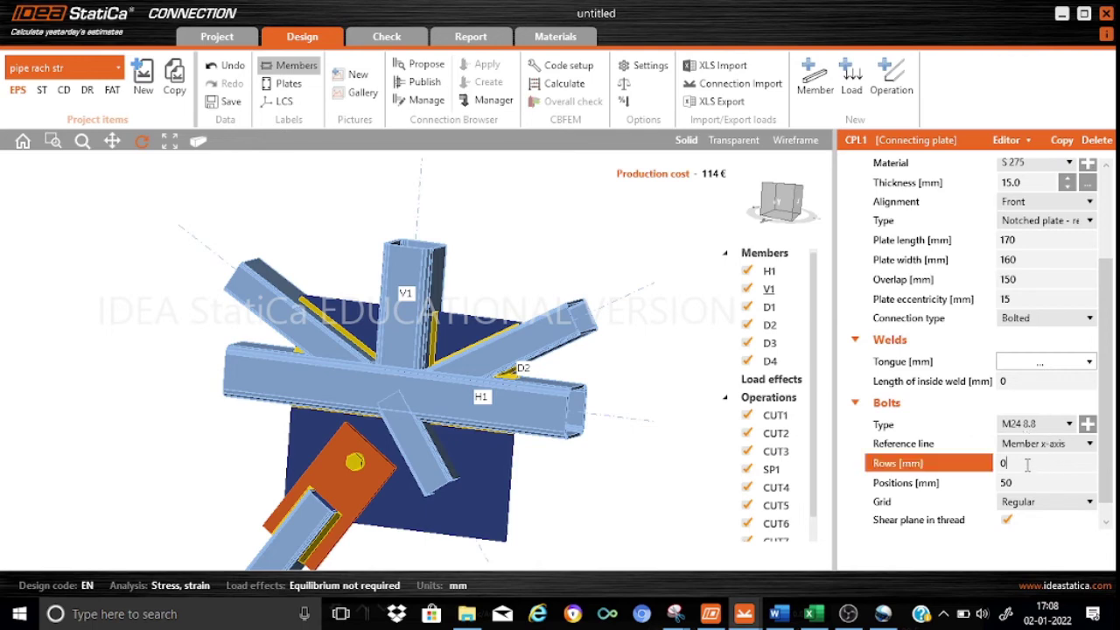
key("BackSpace")
type("40 80")
left_click(1023, 482)
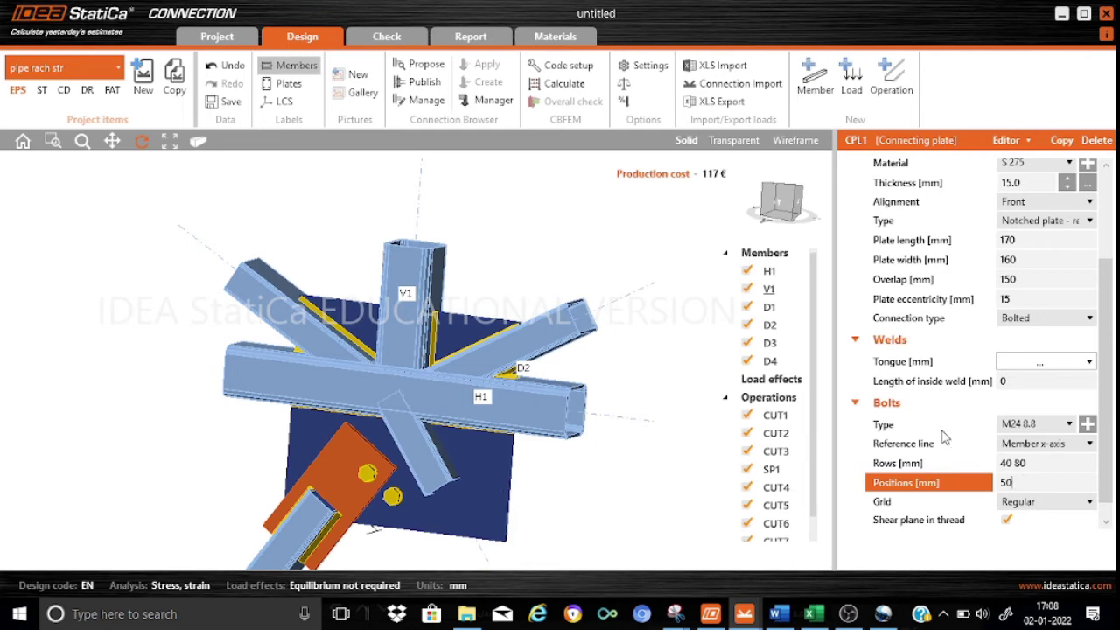
left_click(1003, 463)
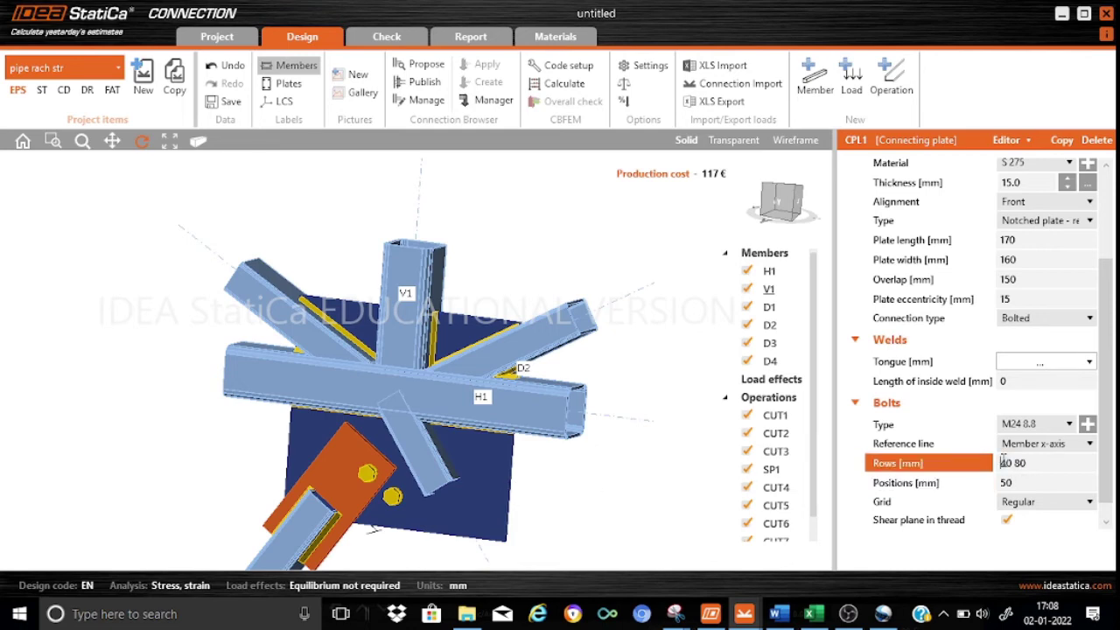
type("-")
Step: Set the bolt positions of the D3 connecting plate to 50 70 mm
left_click(1017, 482)
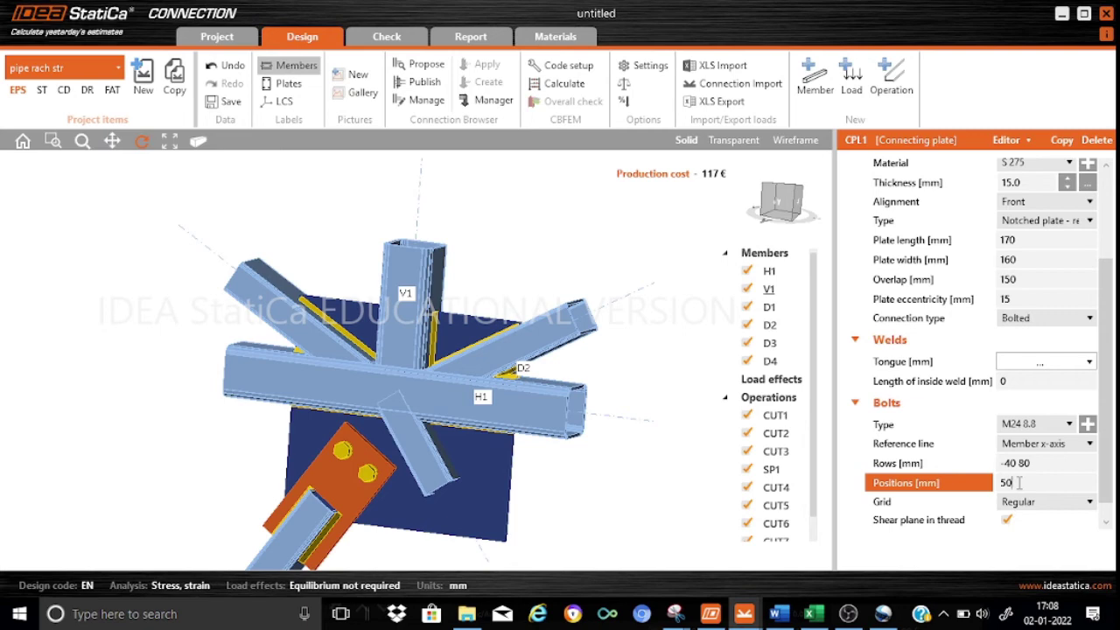
type("70")
left_click(1047, 463)
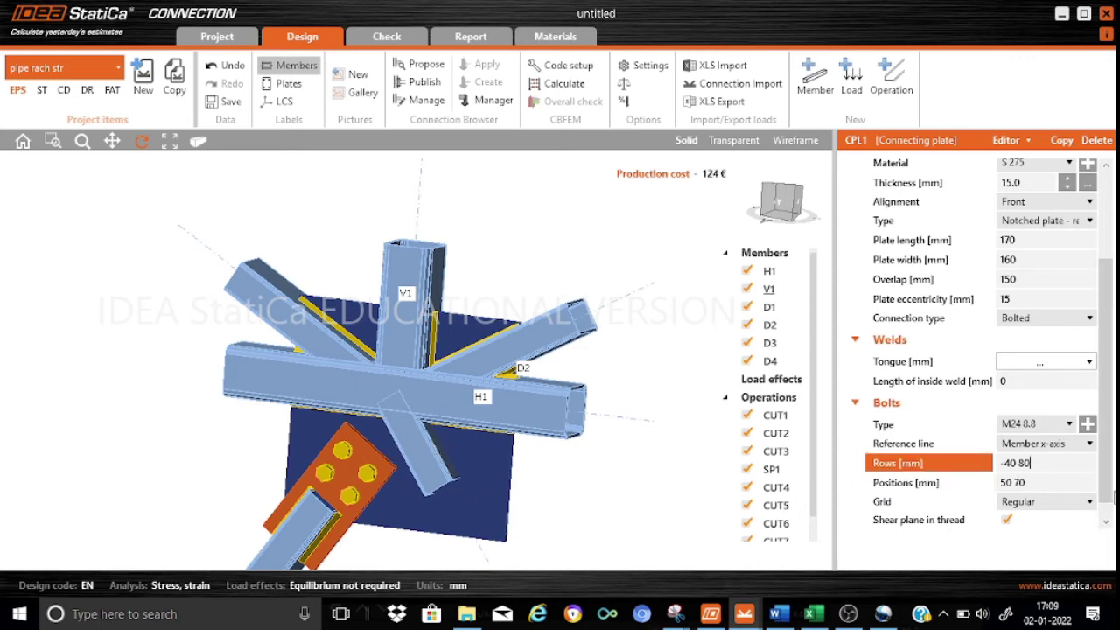
left_click(1106, 524)
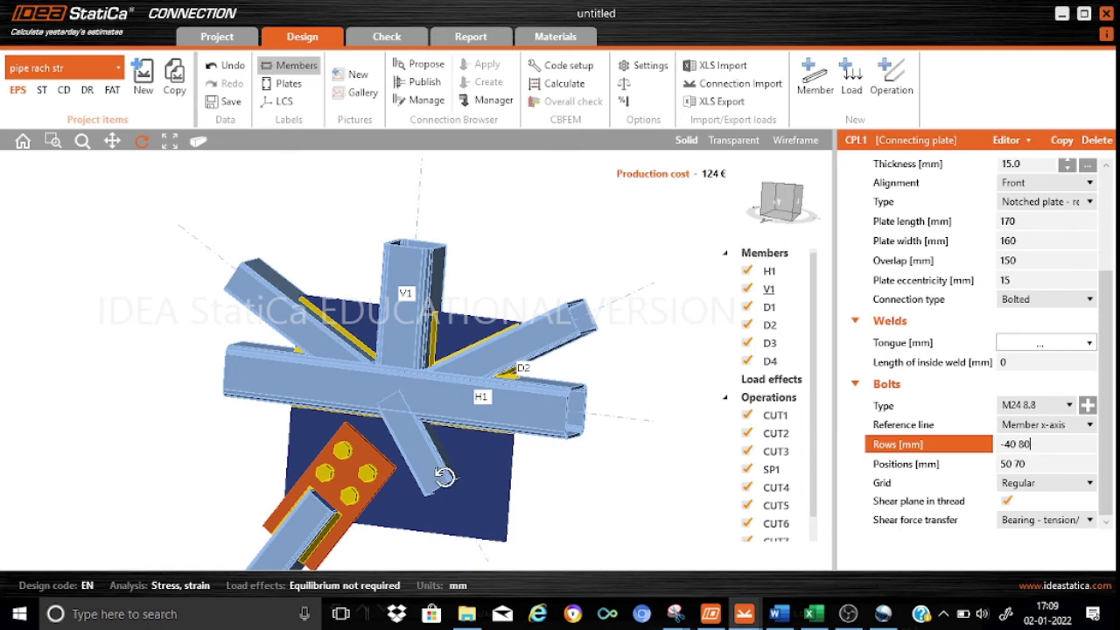
key("Return")
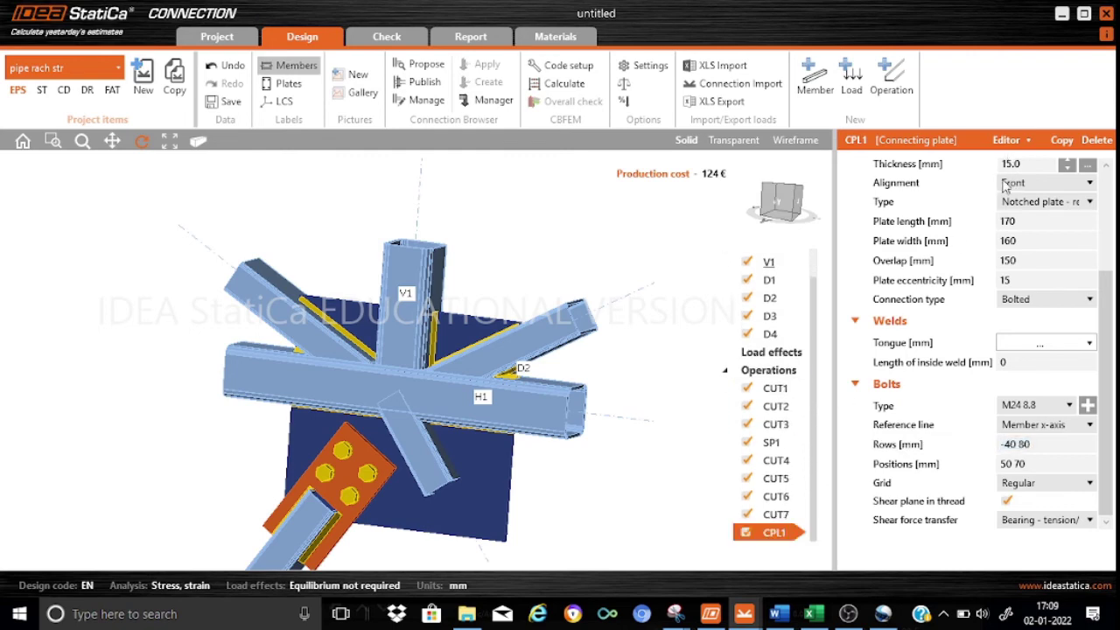
Step: Copy the finished D3 connecting plate and assign the copy to member D4
left_click(1061, 141)
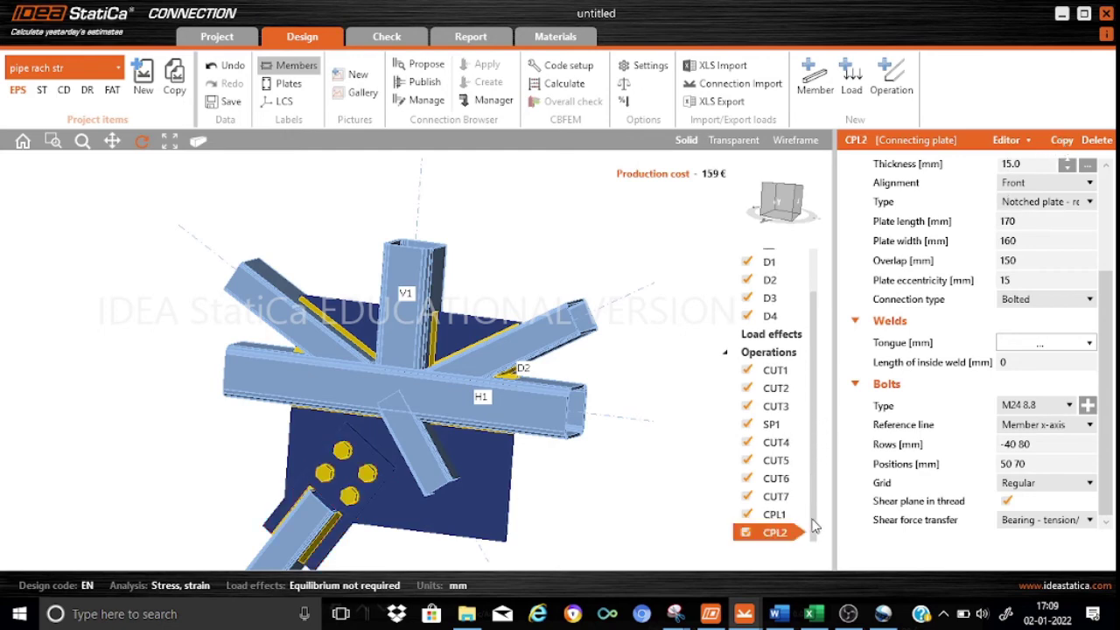
left_click_drag(1104, 339, 1104, 239)
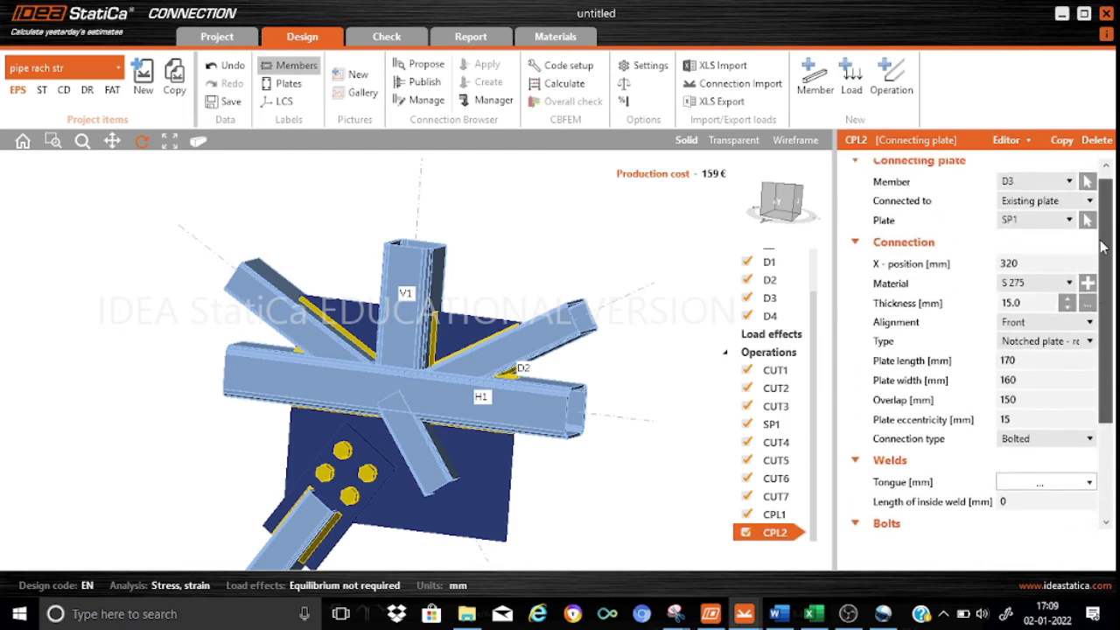
left_click(1068, 192)
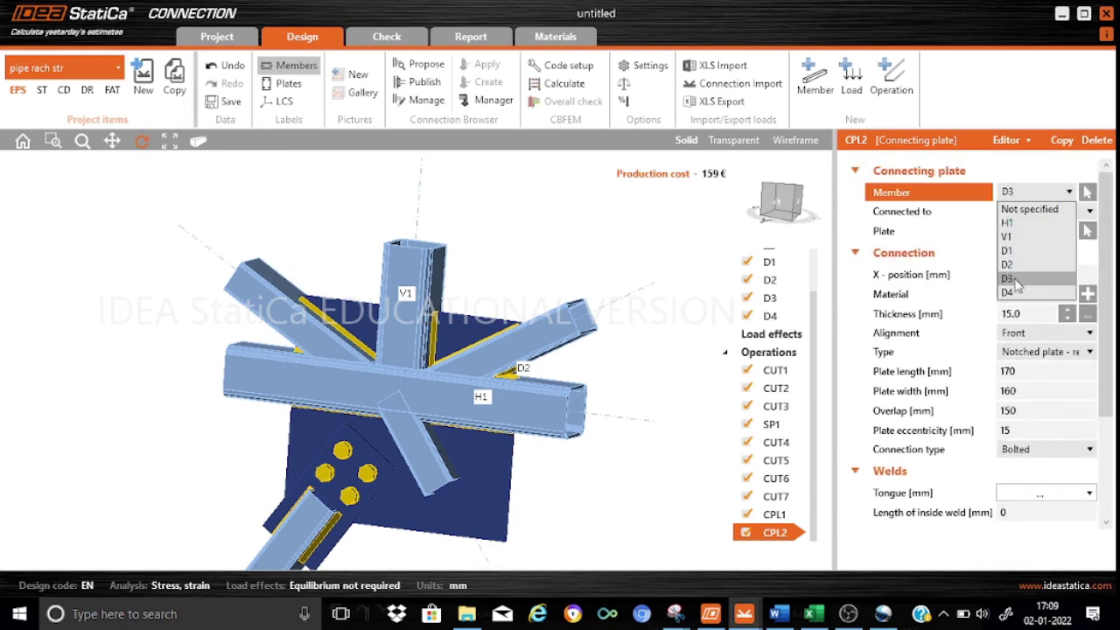
left_click(1010, 292)
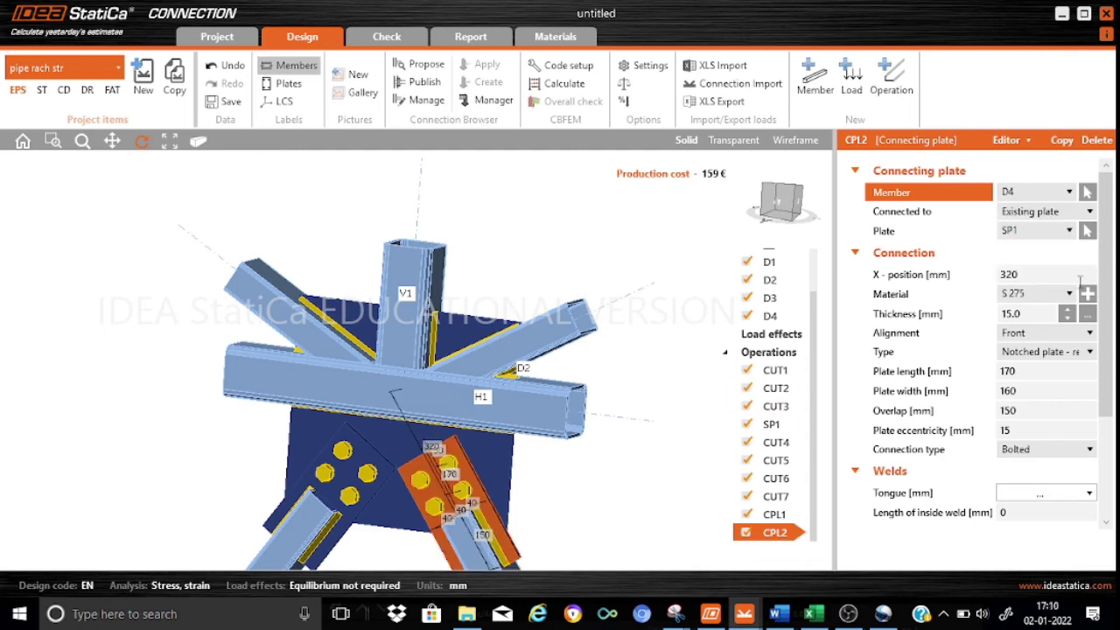
left_click_drag(1110, 282, 1112, 230)
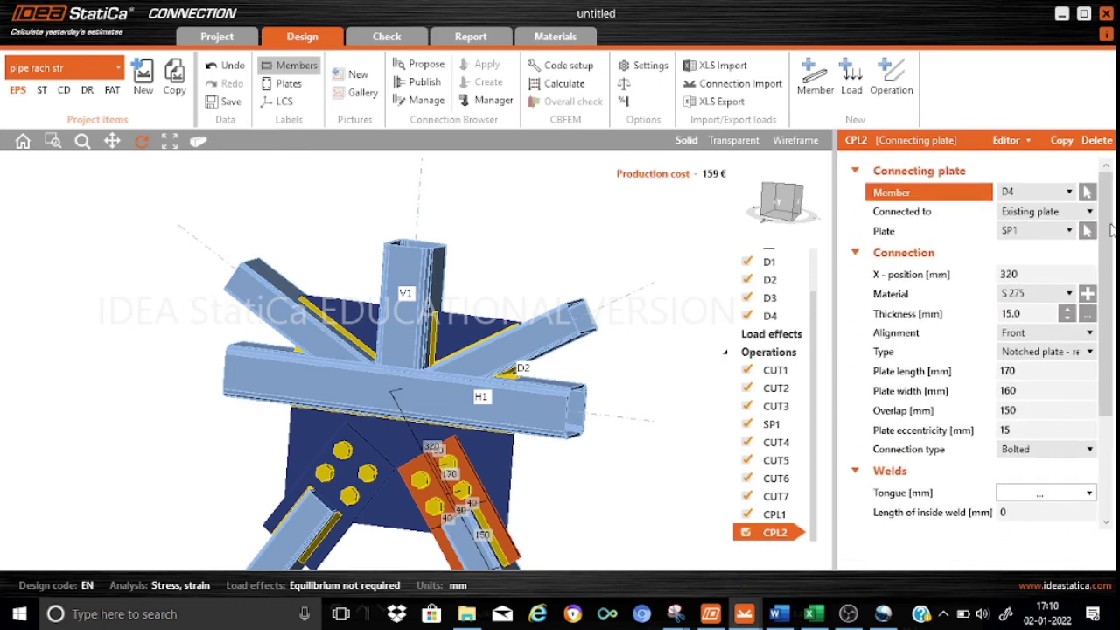
left_click(198, 140)
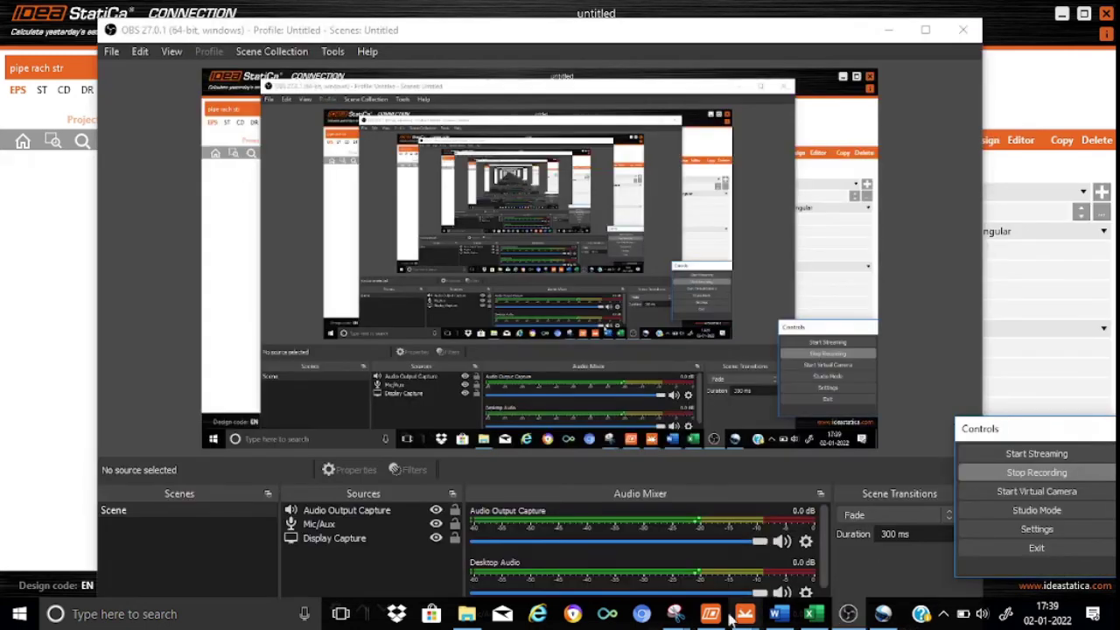
Step: Switch back to the untitled IDEA StatiCa project and open stiffening plate SP1 in the plate editor
mouse_move(745, 616)
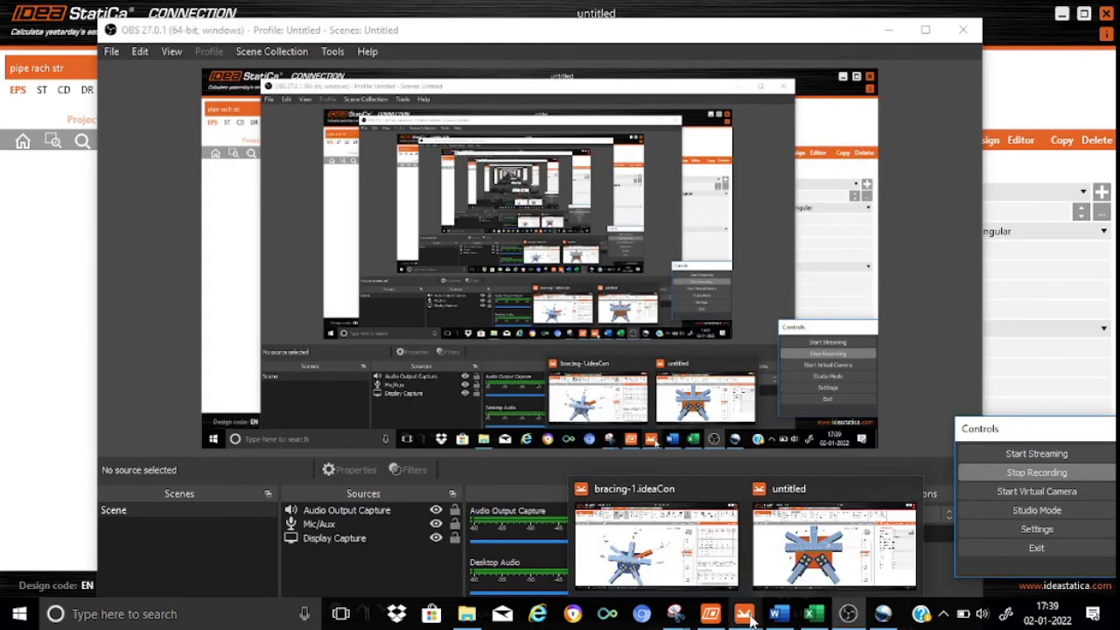
left_click(849, 559)
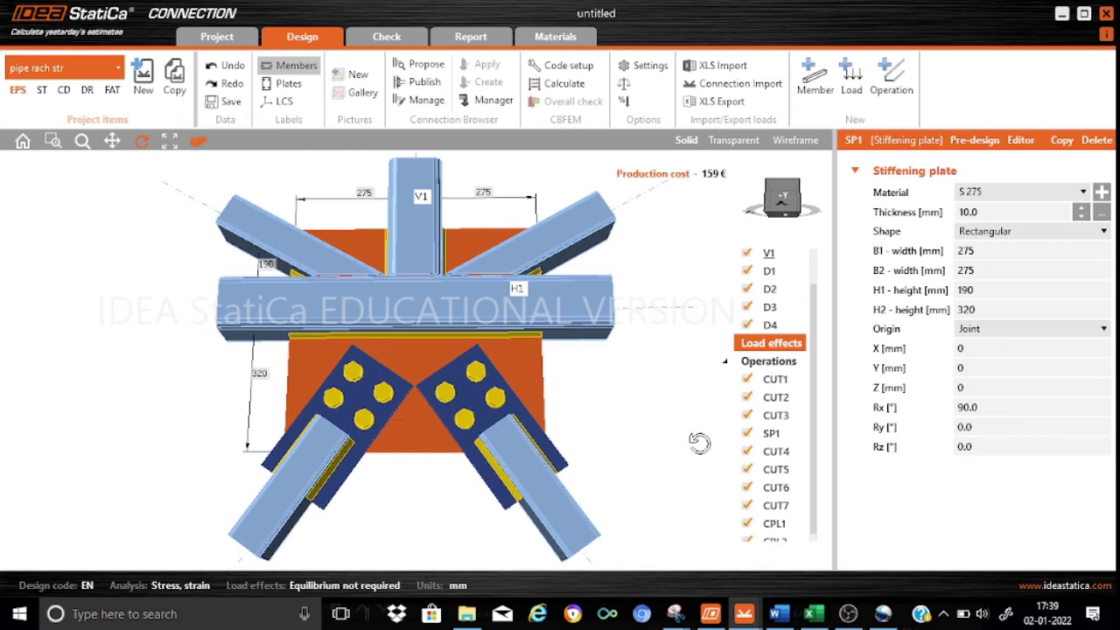
left_click(771, 435)
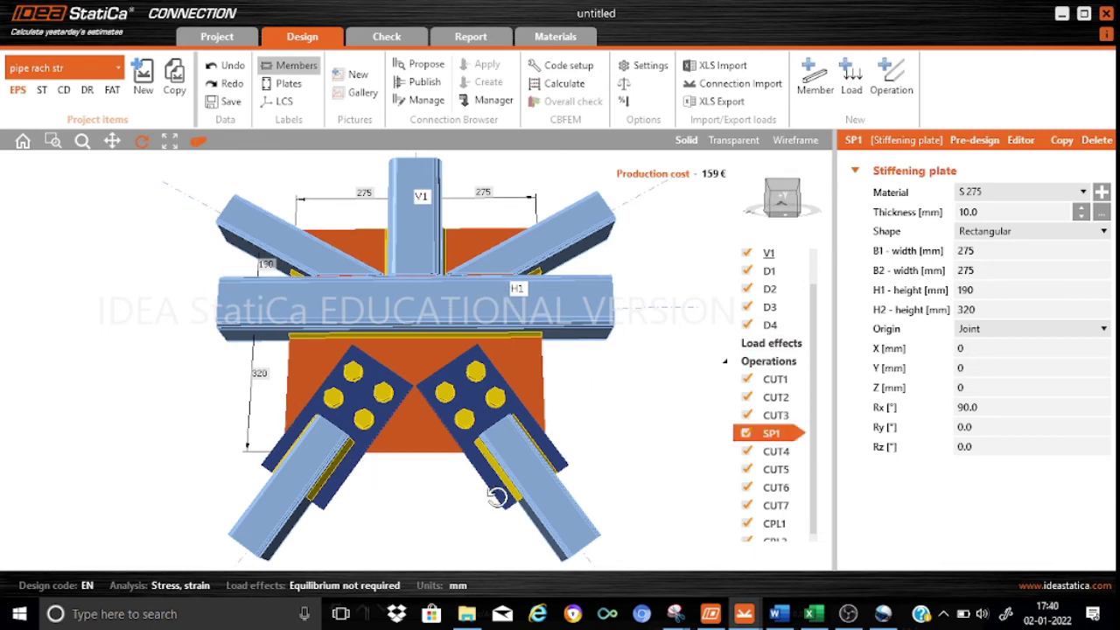
left_click(1020, 140)
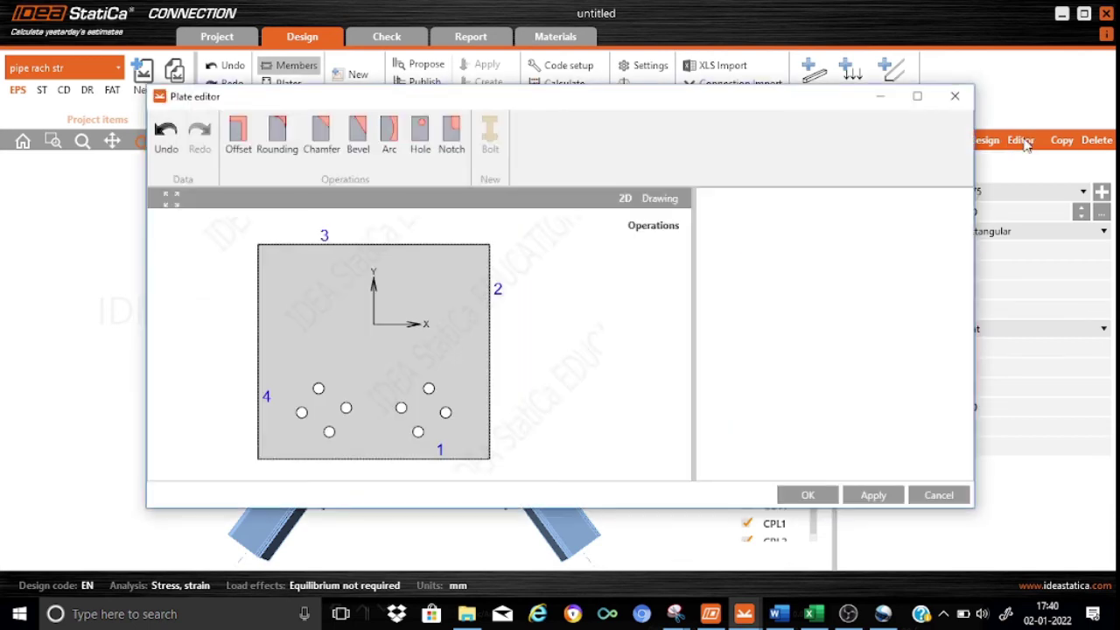
Step: Bevel corner 1 of stiffening plate SP1 with A set to 185 mm and B to 130 mm
left_click(366, 136)
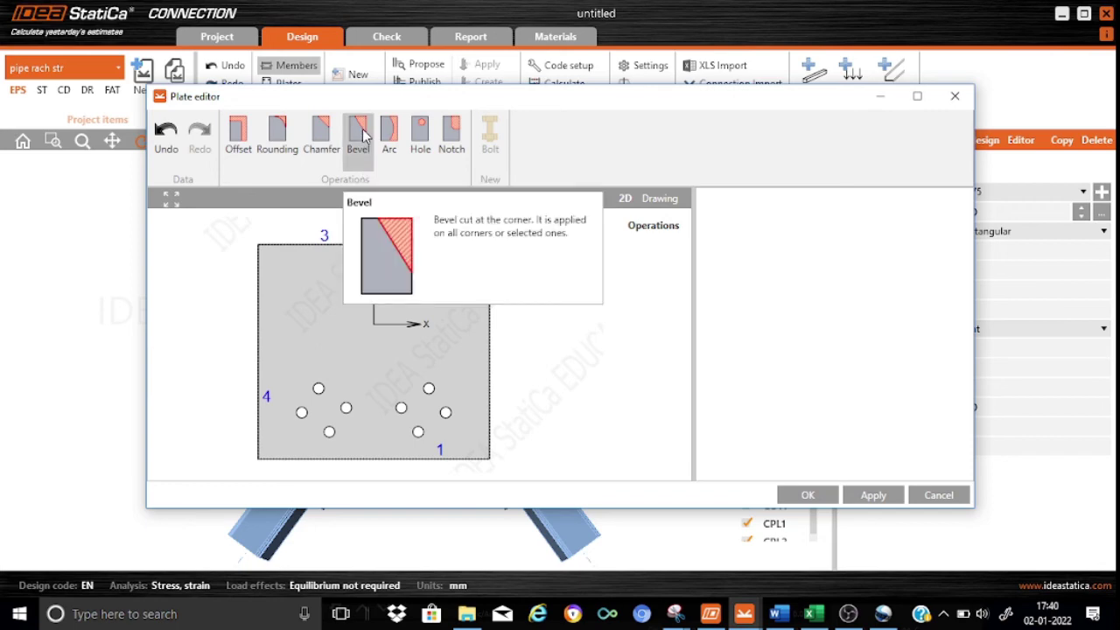
left_click(365, 136)
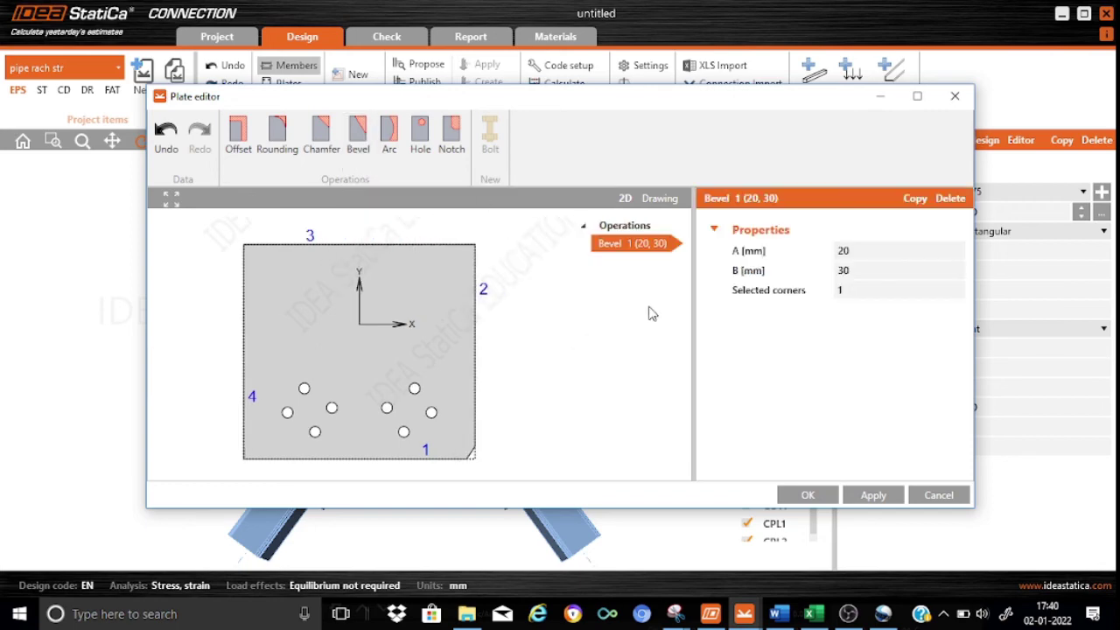
left_click(862, 250)
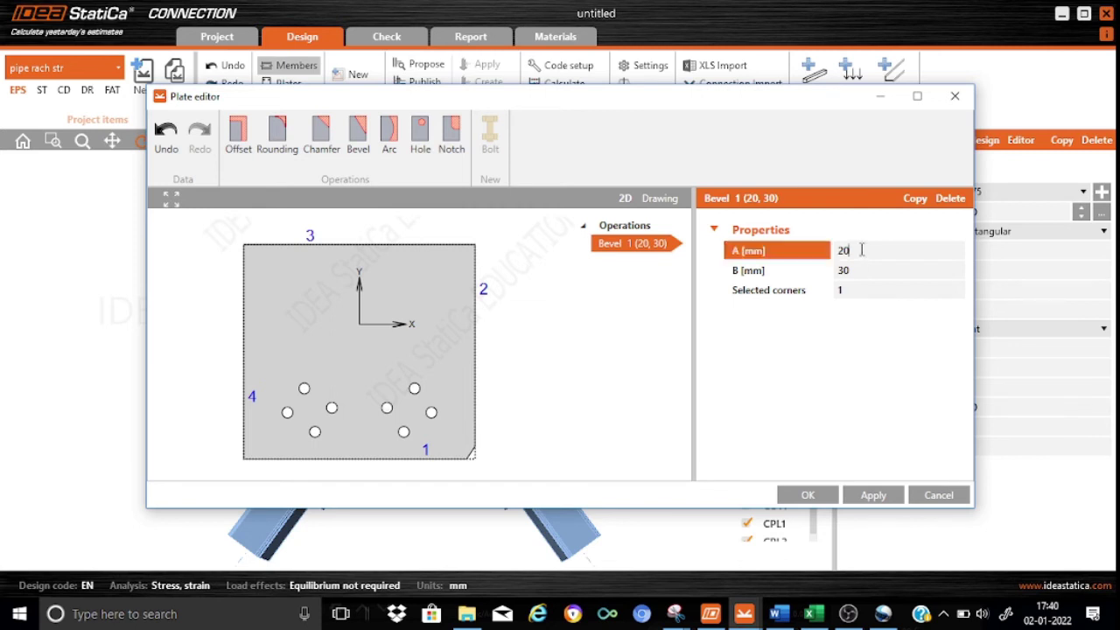
key("BackSpace")
key("BackSpace")
type("185")
left_click(839, 272)
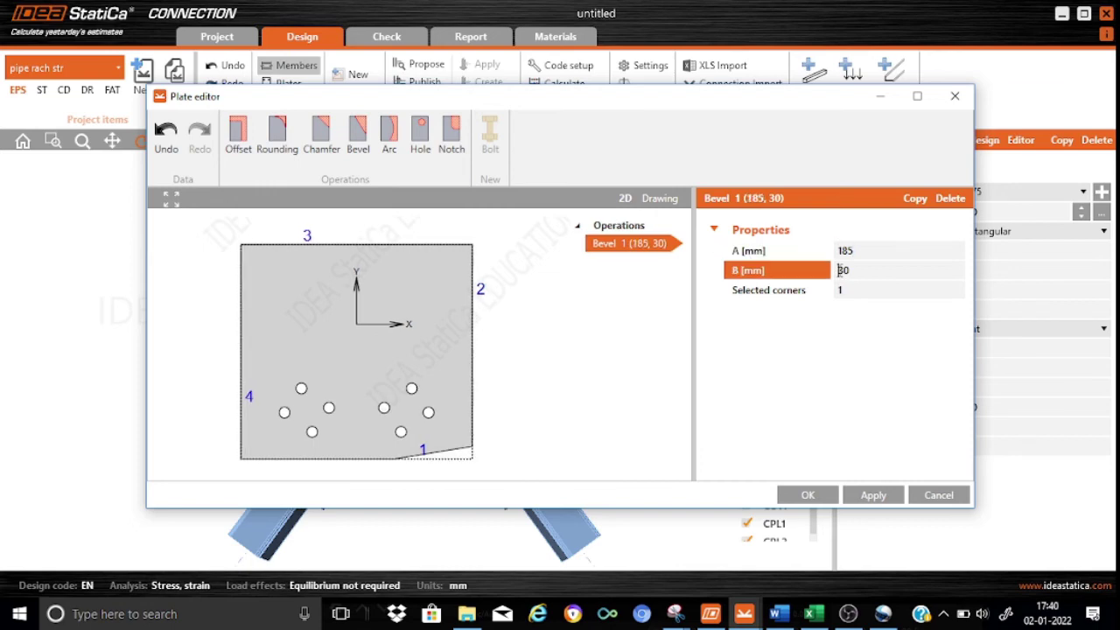
type("1")
left_click(859, 291)
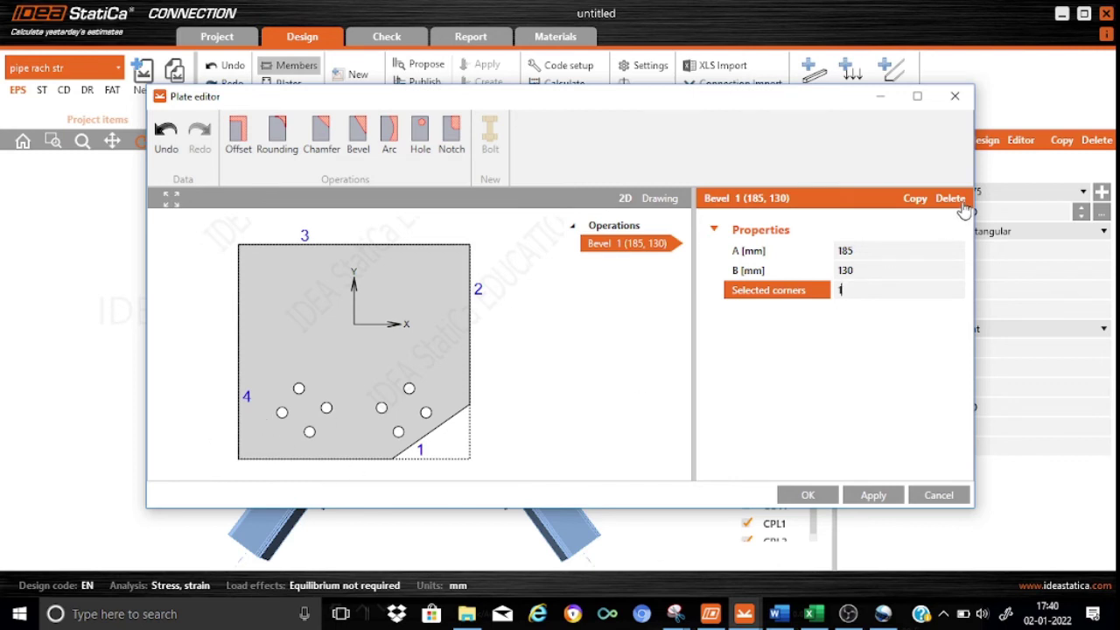
Step: Copy the corner 1 bevel and apply the copy to corner 4 of the plate
left_click(914, 199)
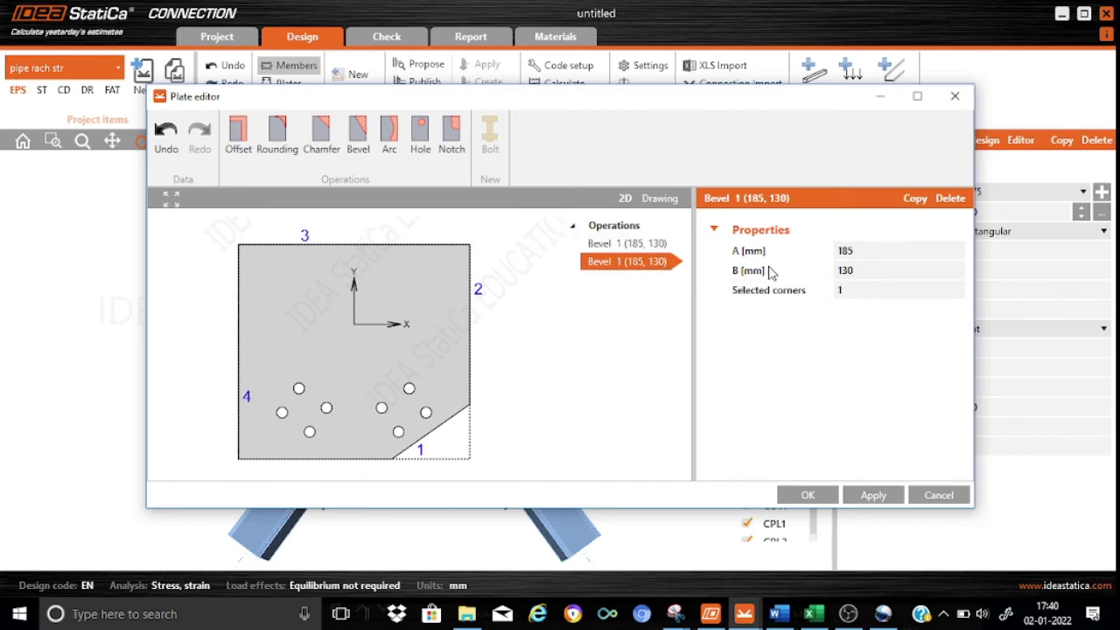
left_click(865, 289)
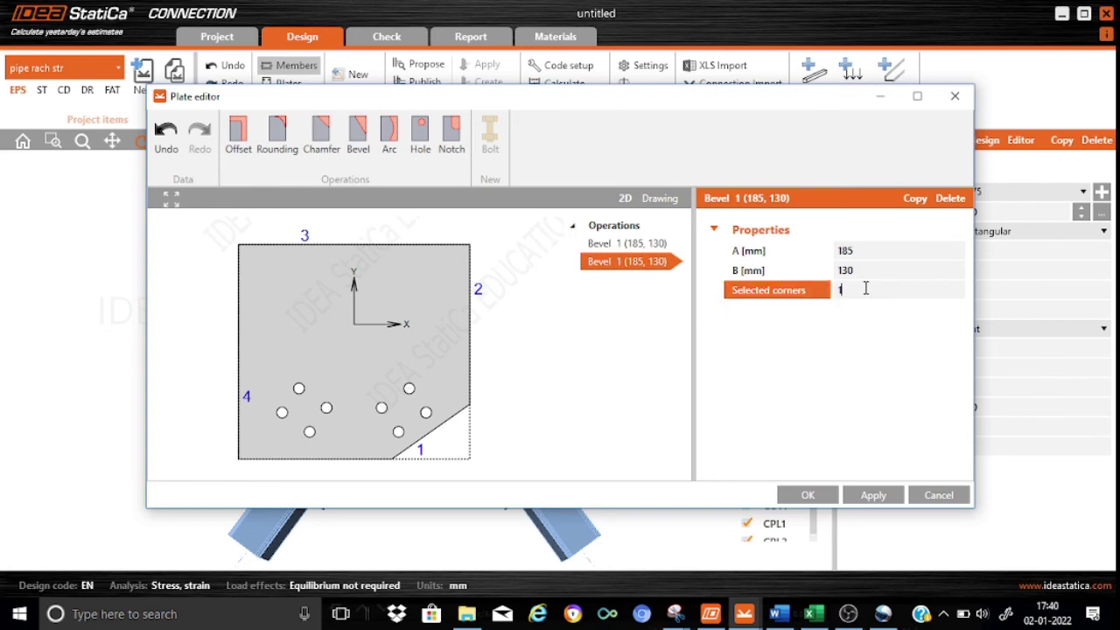
key("BackSpace")
type("4")
Step: Set the corner 4 bevel's A to 130 mm and B to 185 mm
left_click(856, 252)
key("BackSpace")
key("BackSpace")
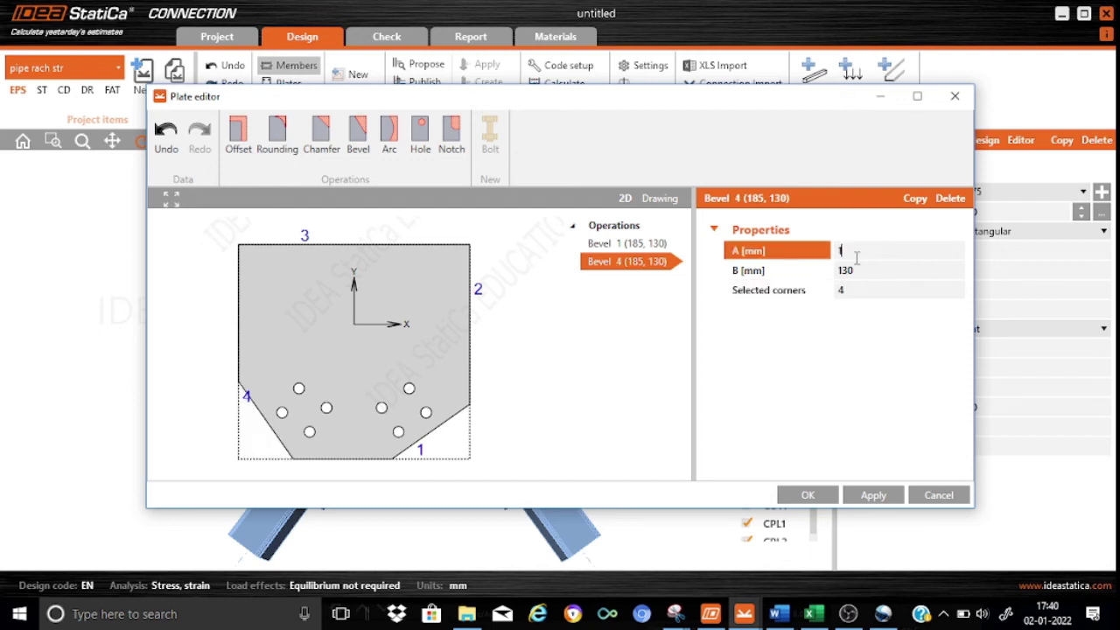
type("30")
left_click(860, 270)
key("BackSpace")
key("BackSpace")
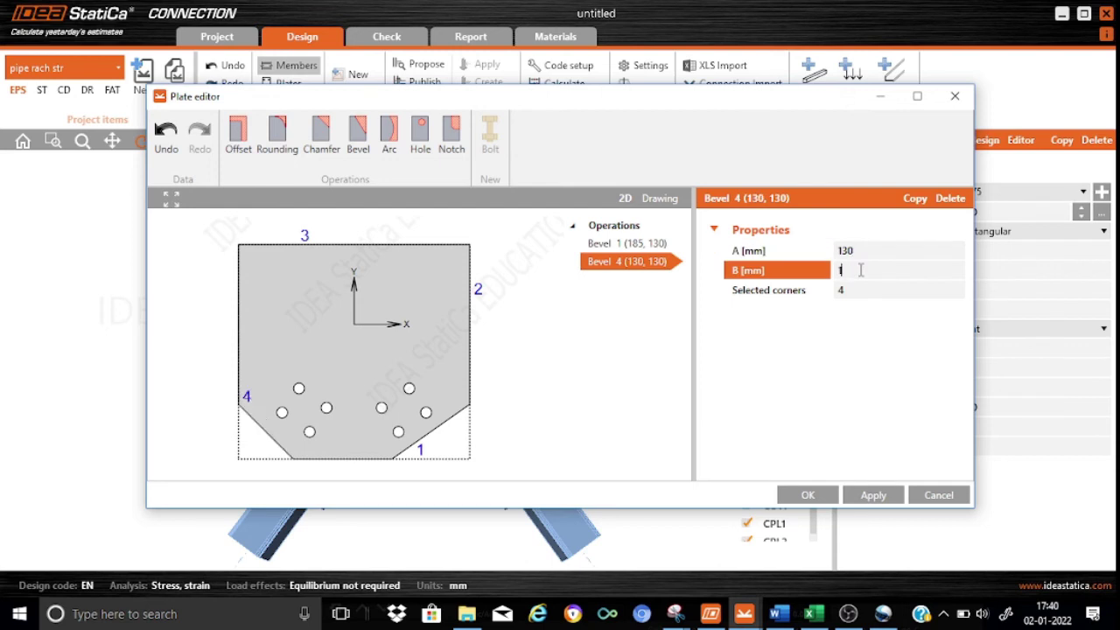
type("85")
left_click(866, 289)
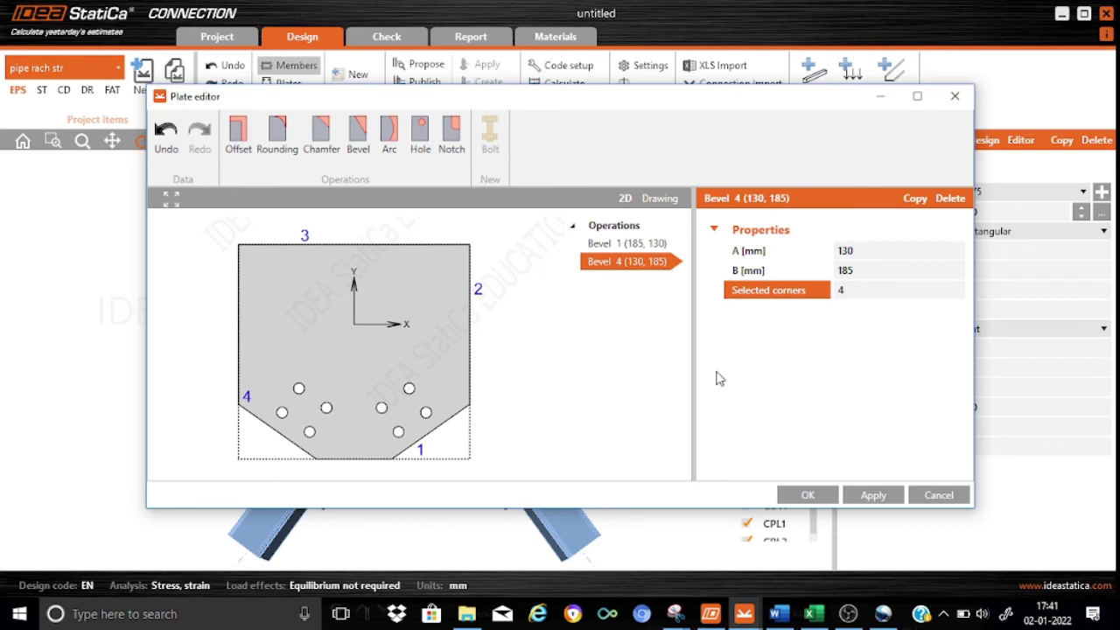
Step: Apply the corner bevels to stiffening plate SP1 and close the plate editor
left_click(875, 495)
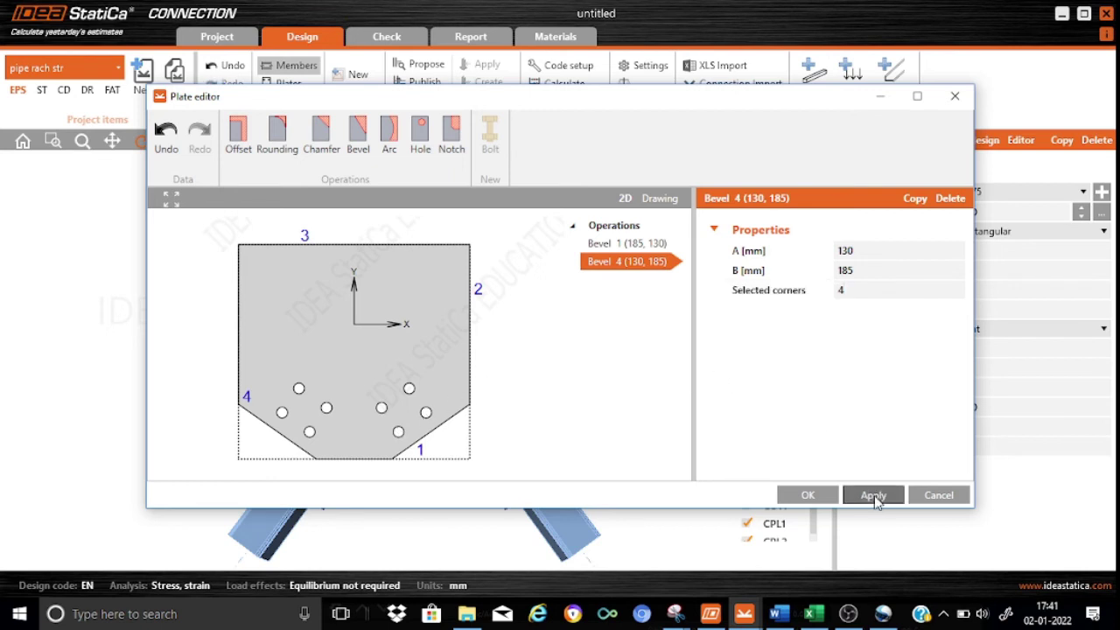
left_click(807, 495)
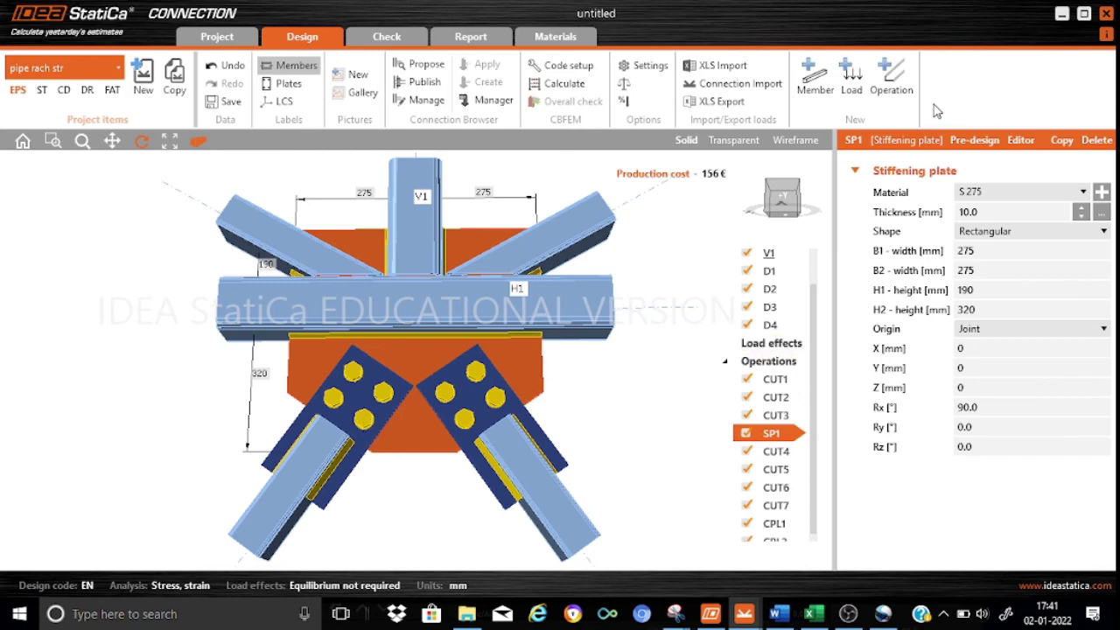
Step: Add a load effect to the connection and require its loads to be in equilibrium
left_click(853, 81)
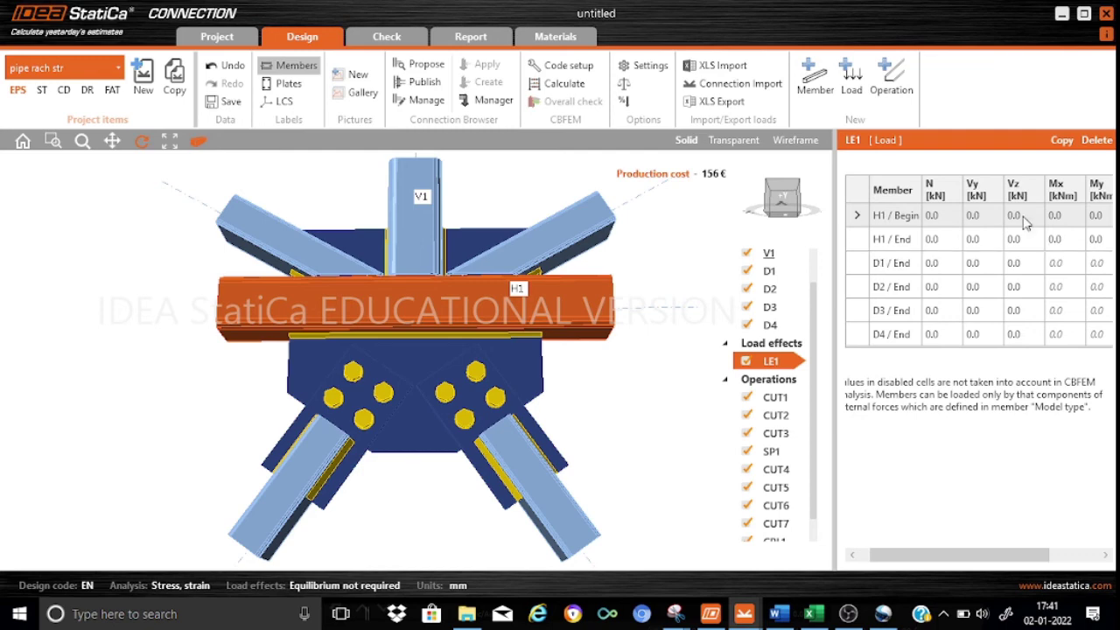
left_click(944, 215)
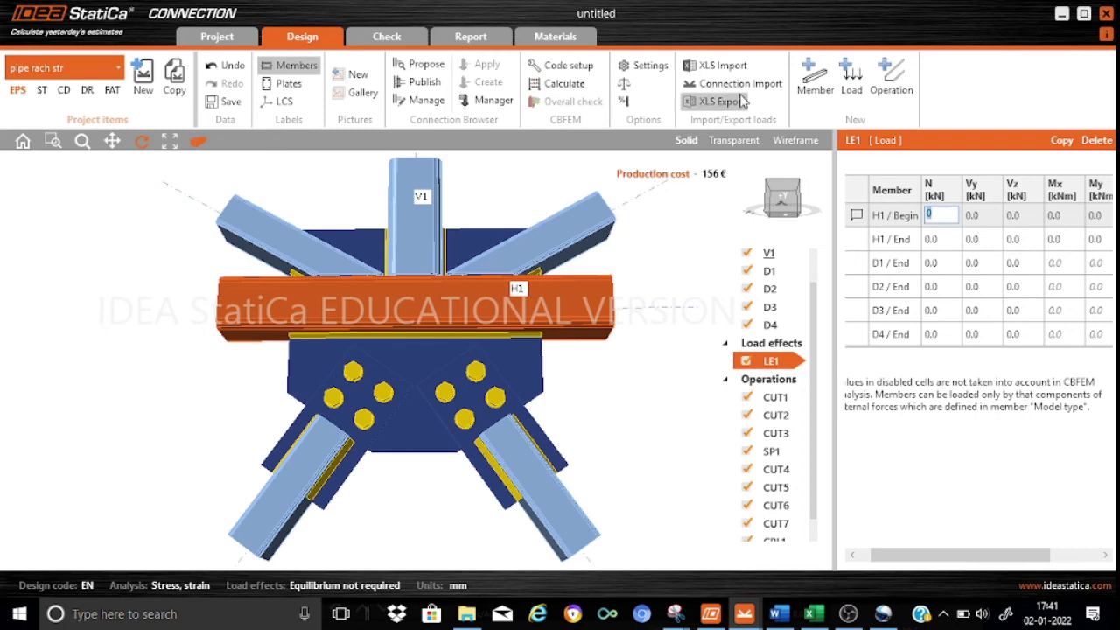
left_click(624, 84)
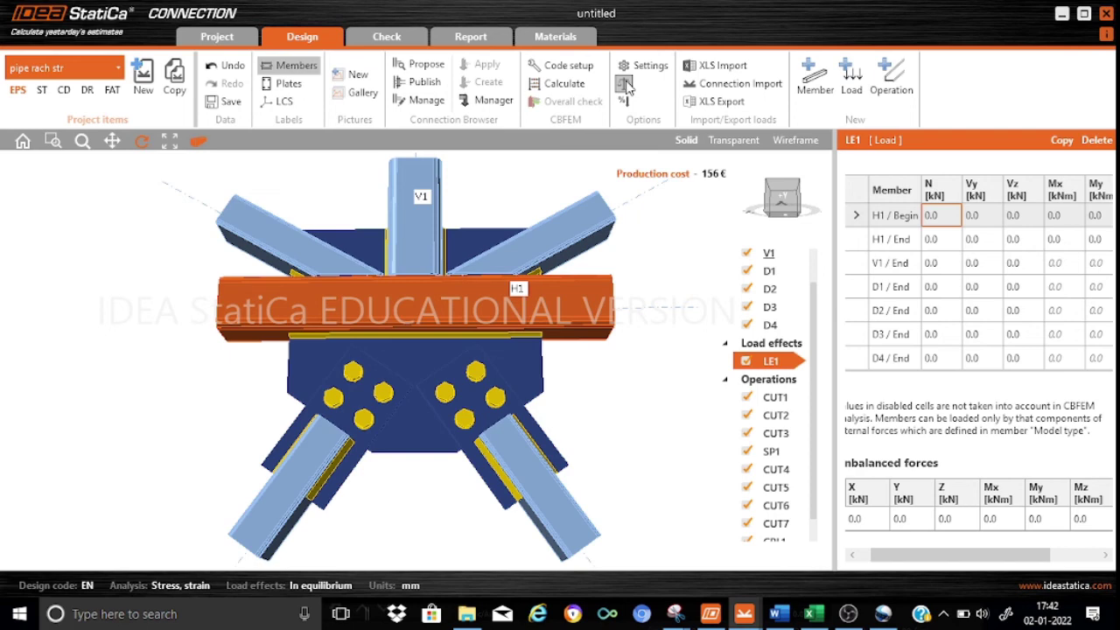
left_click(855, 558)
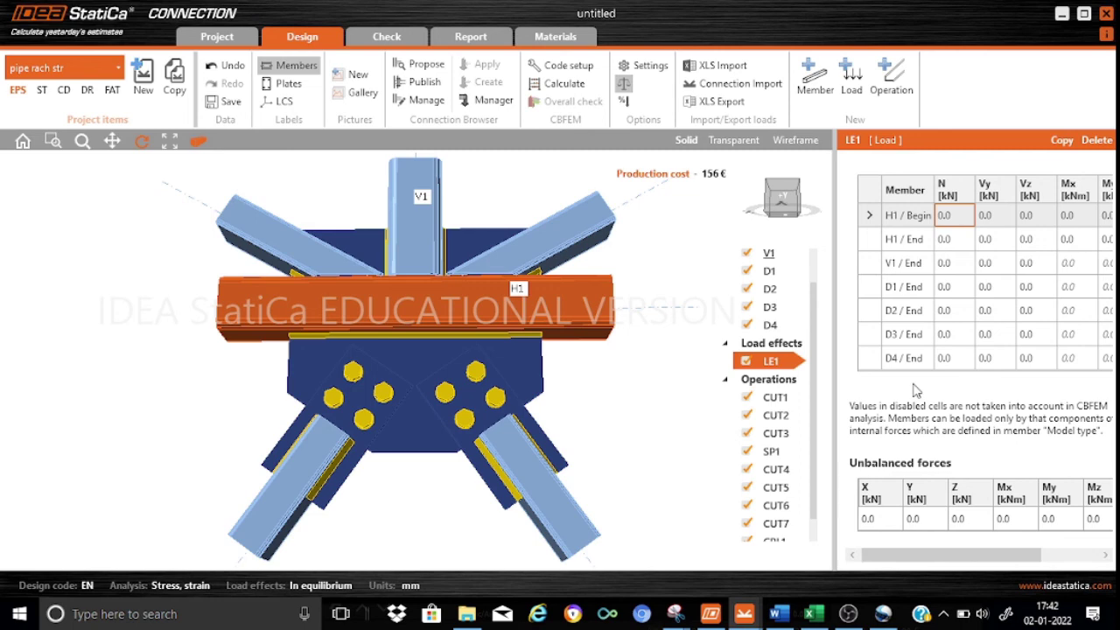
Step: Set the axial force N in LE1 to 300 kN at H1 Begin, -300 kN at H1 End and 191.5 kN at V1 End
left_click(957, 217)
type("300")
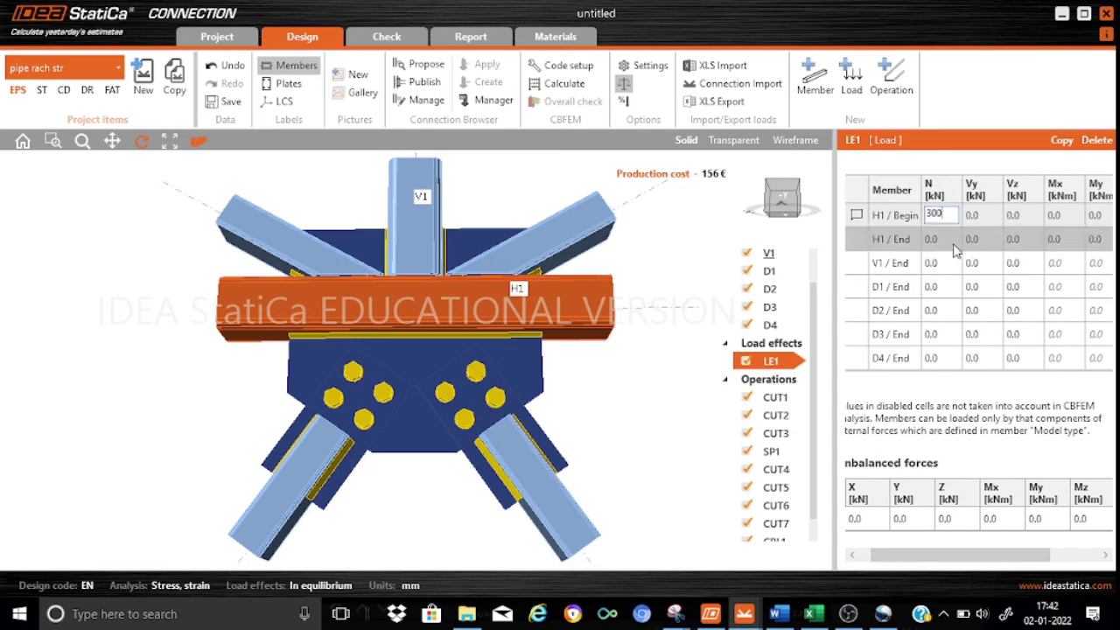
left_click(941, 238)
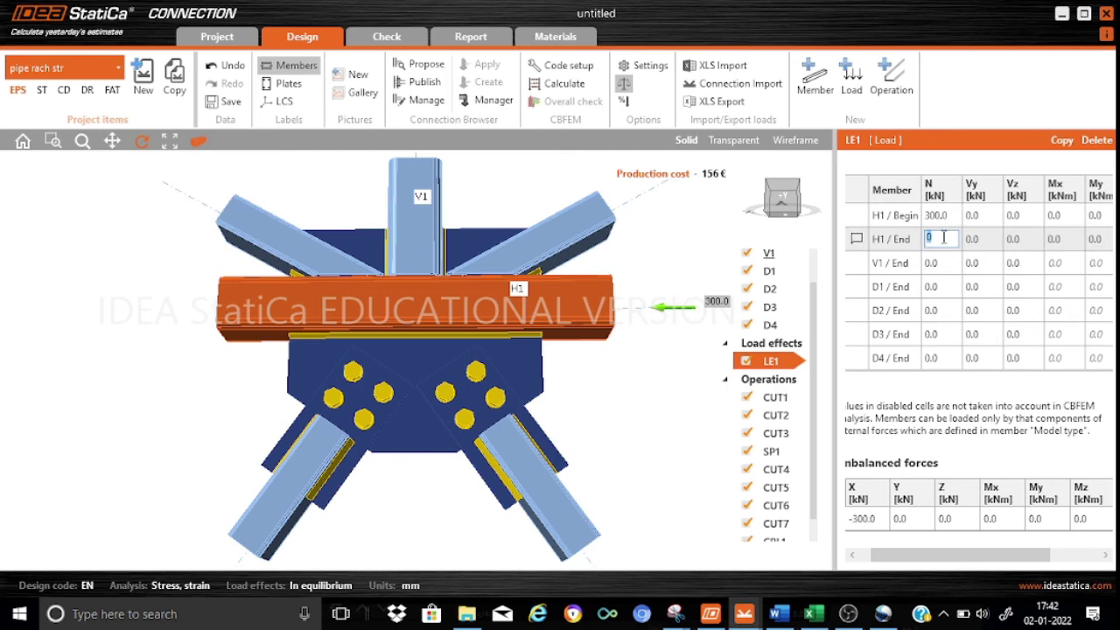
type("-300")
left_click(940, 263)
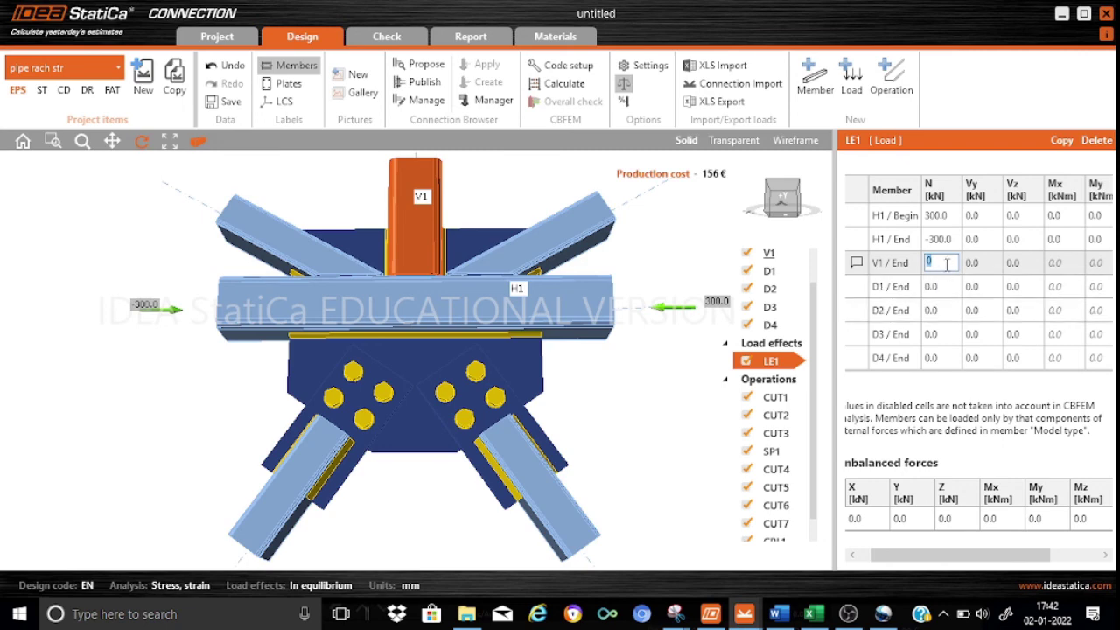
type("191.5")
Step: Set the axial force N in LE1 to 300 kN for diagonals D1, D2, D3 and D4, and review the unbalanced forces
left_click(947, 281)
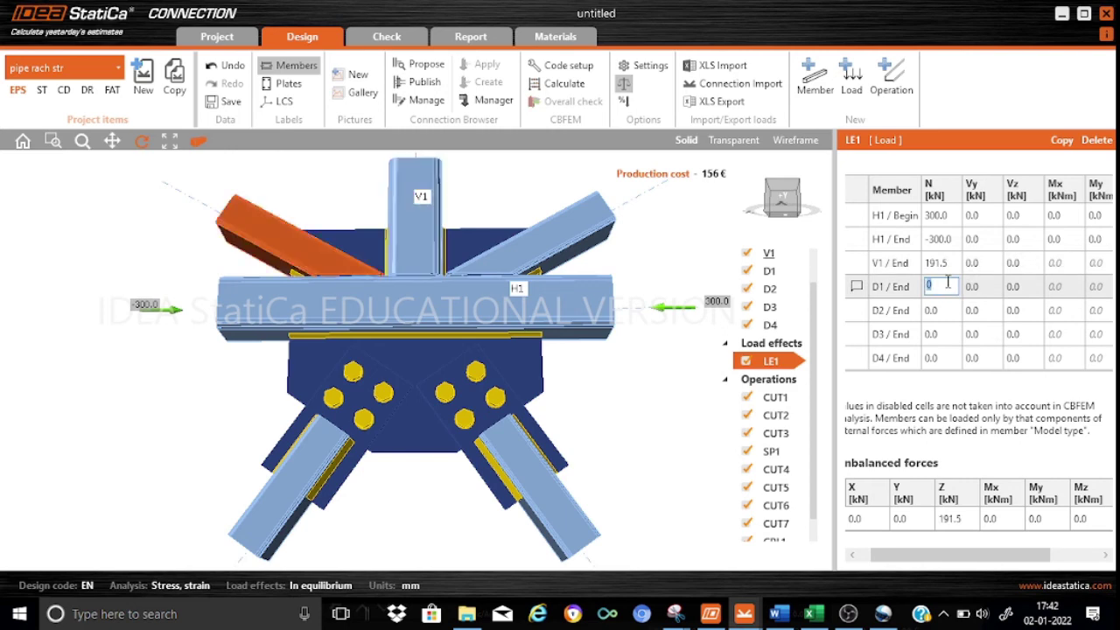
type("300")
left_click(947, 309)
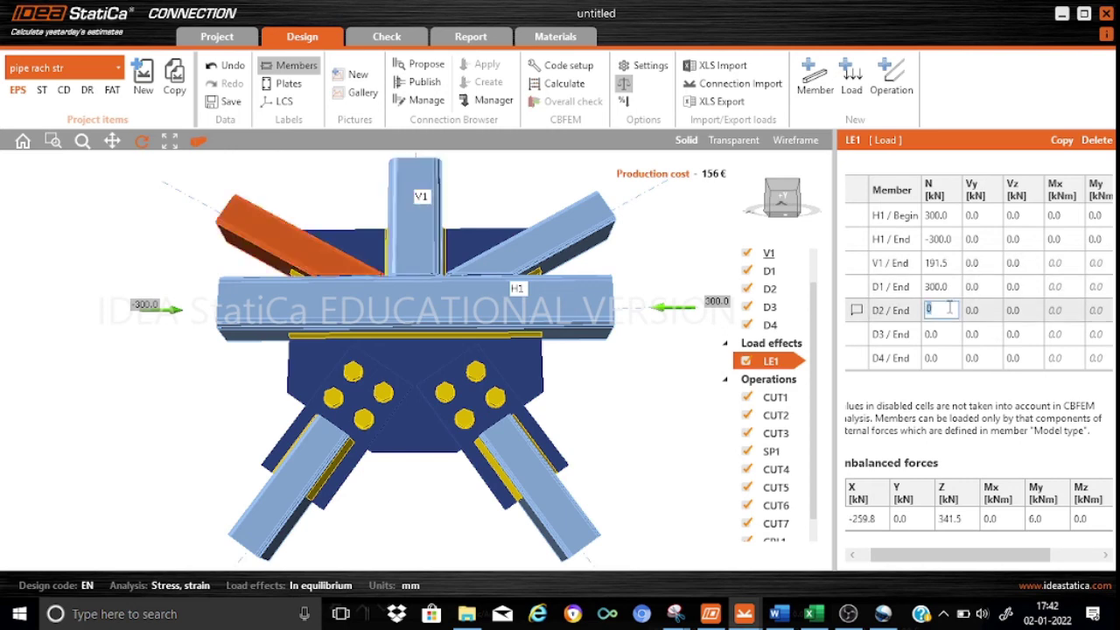
type("300")
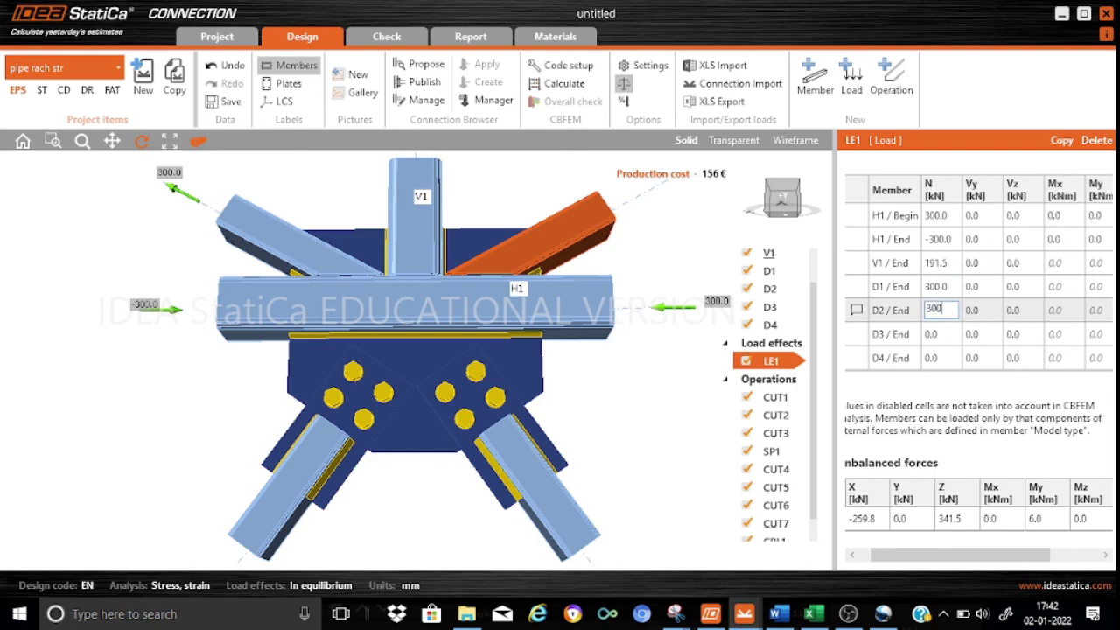
left_click(947, 333)
type("300")
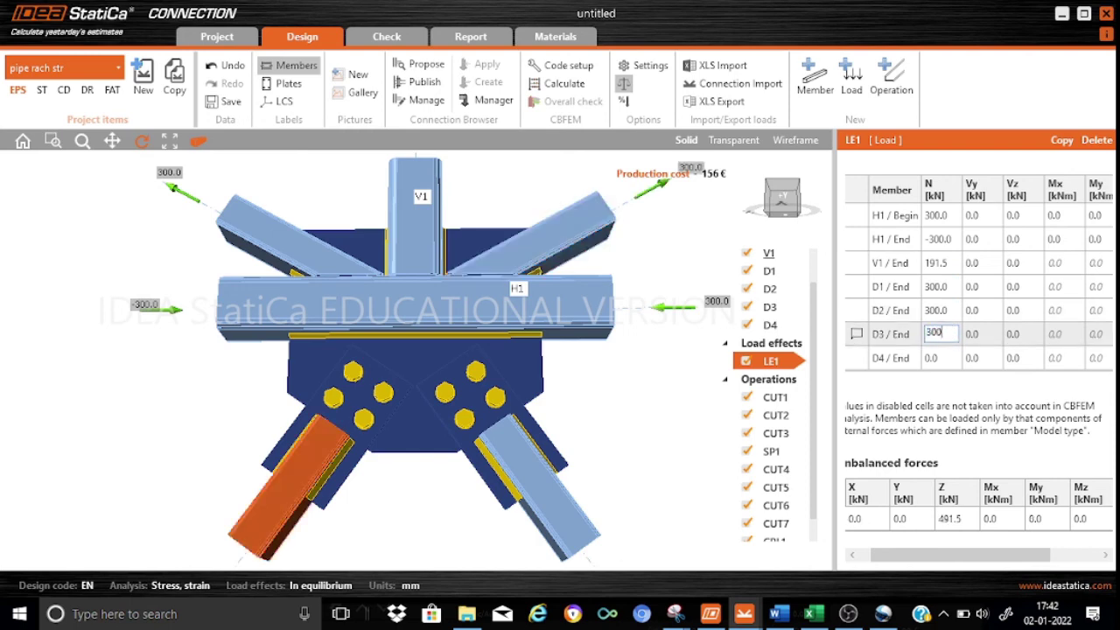
left_click(947, 355)
type("300")
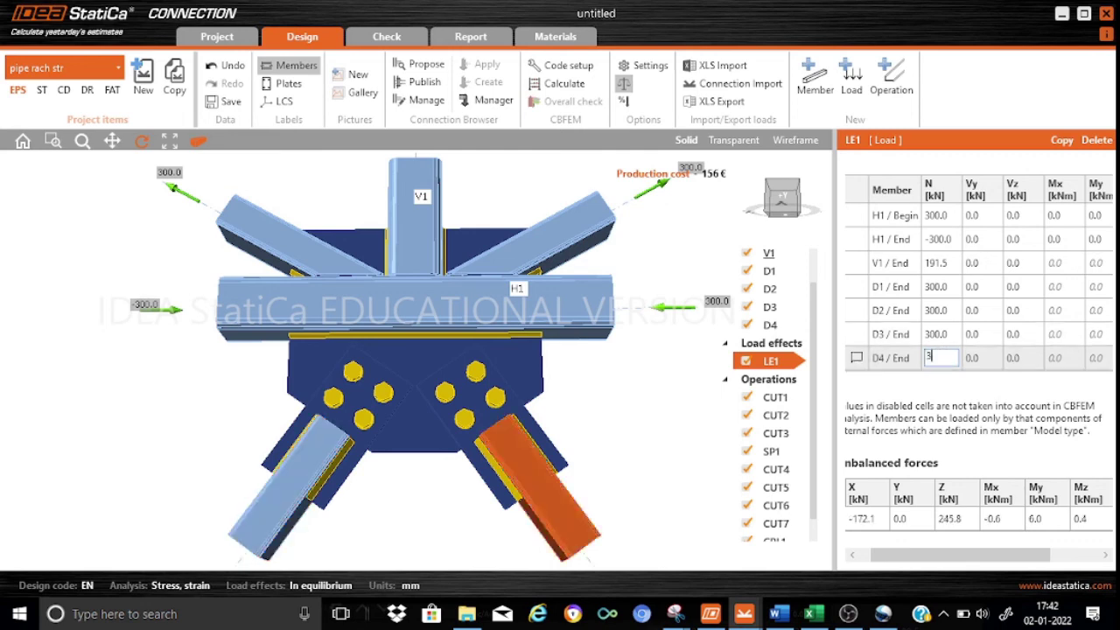
key("Up")
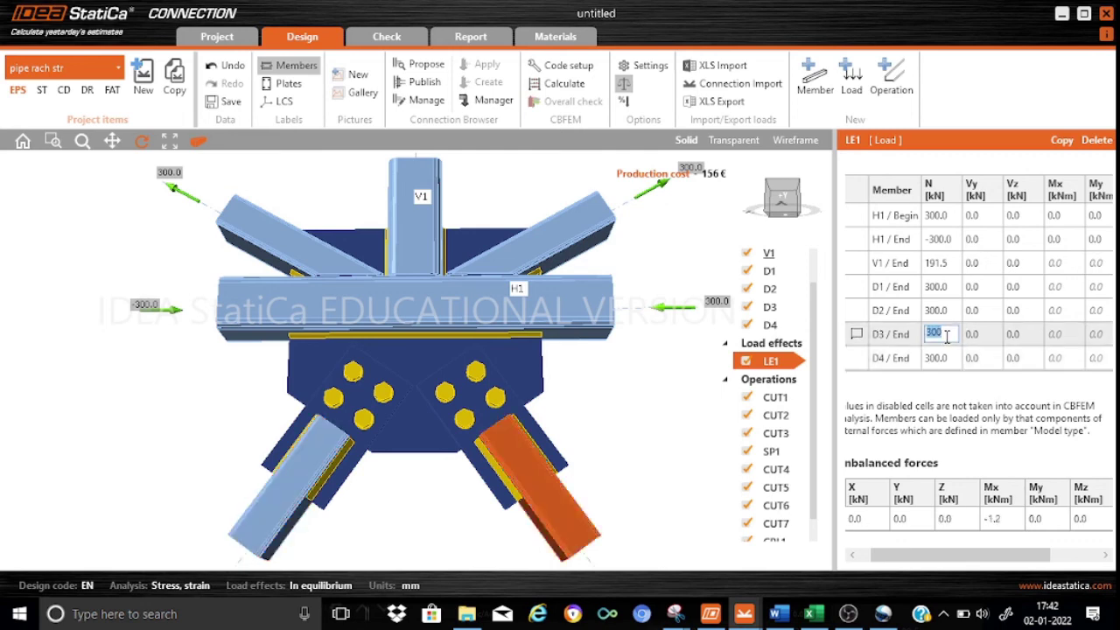
left_click(853, 555)
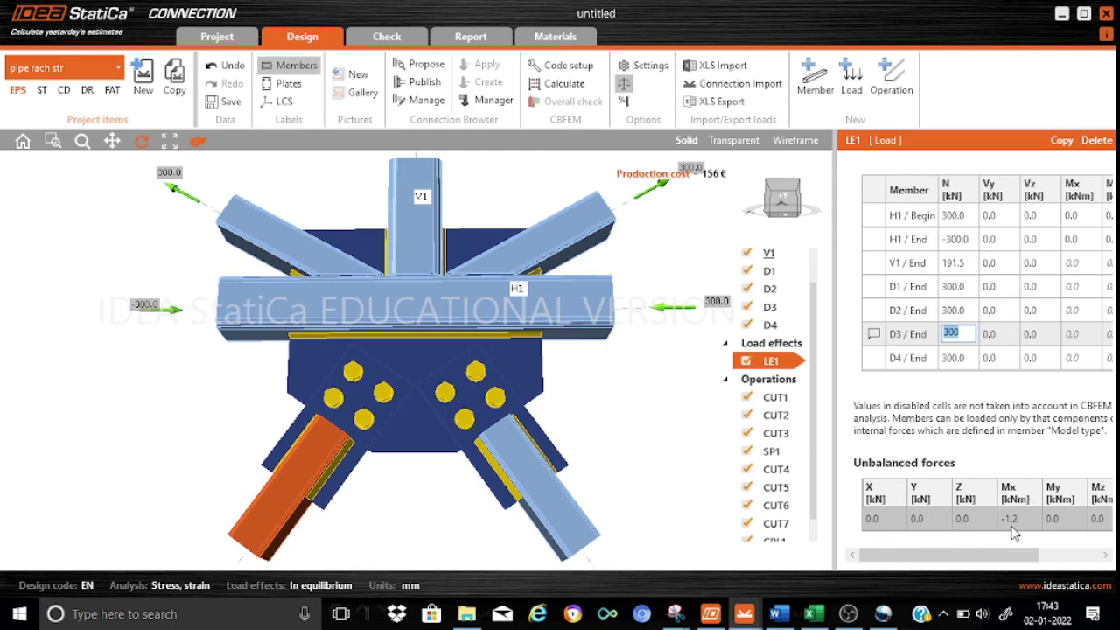
Step: Calculate the connection and open its detailed check results
left_click(559, 87)
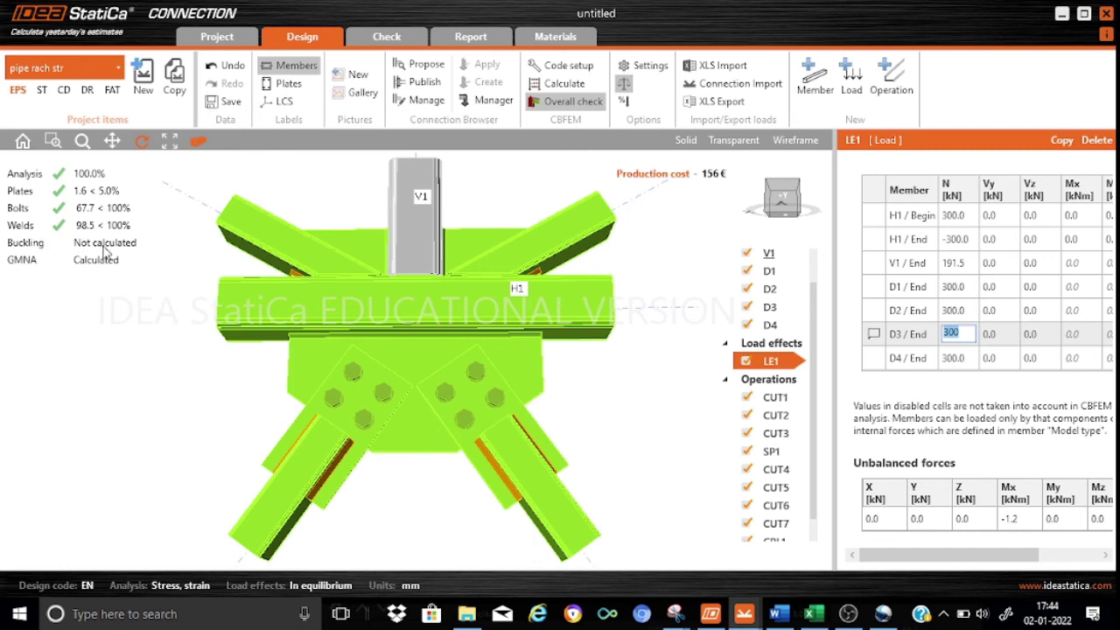
left_click(413, 48)
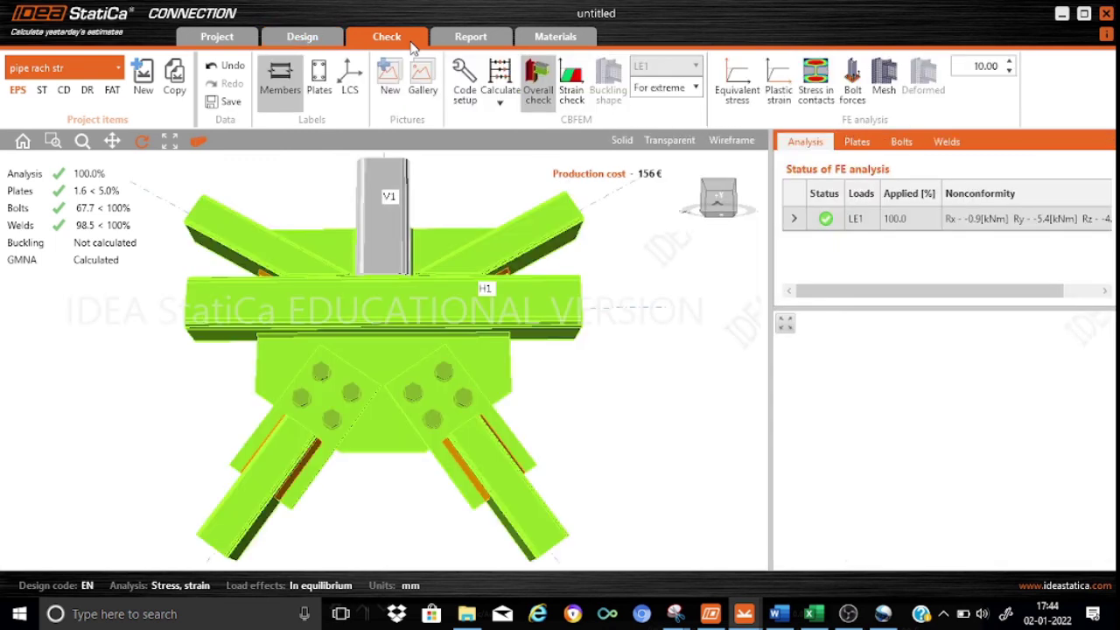
Step: Display plastic strain with the finite element mesh and examine the strain around the diagonal joints from several sides
left_click(787, 94)
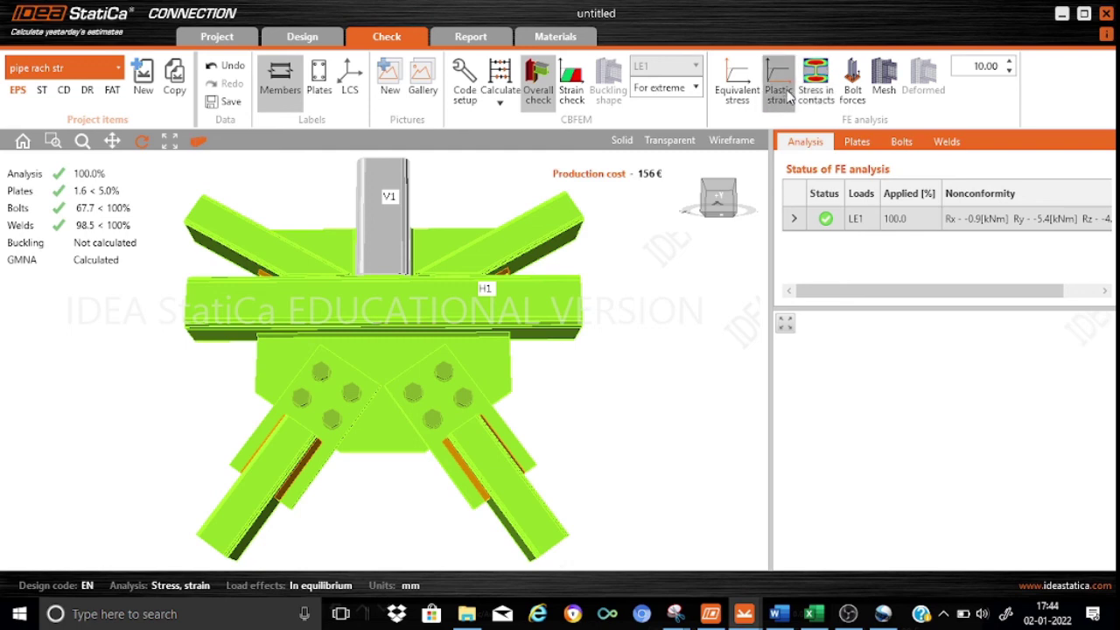
left_click(885, 80)
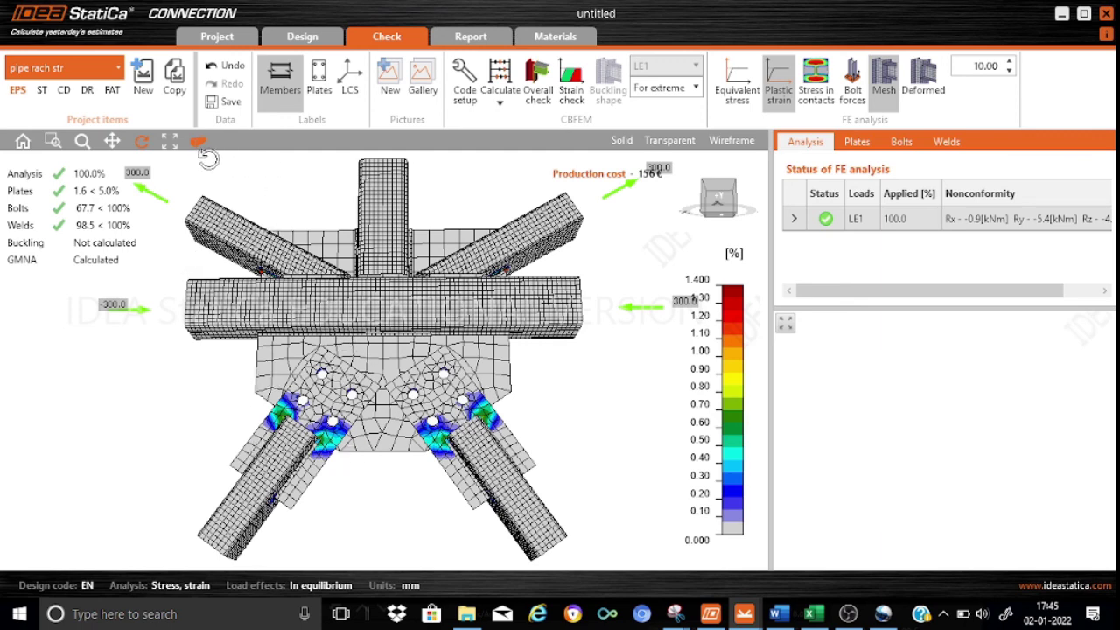
left_click(719, 203)
left_click_drag(719, 203, 760, 211)
left_click_drag(358, 305, 356, 262)
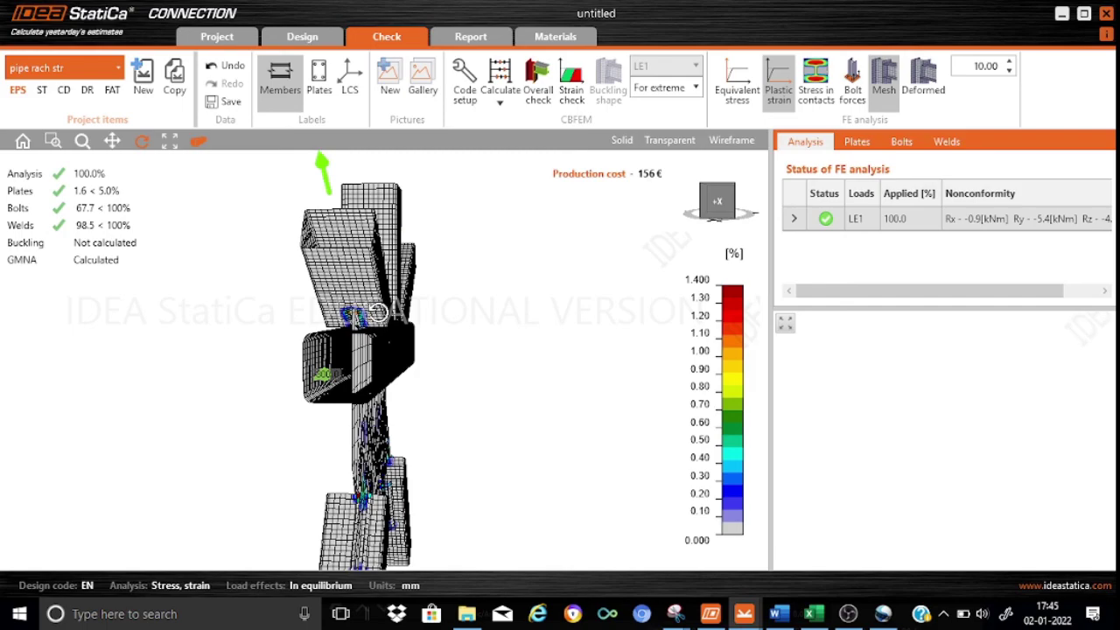
left_click_drag(498, 278, 405, 278)
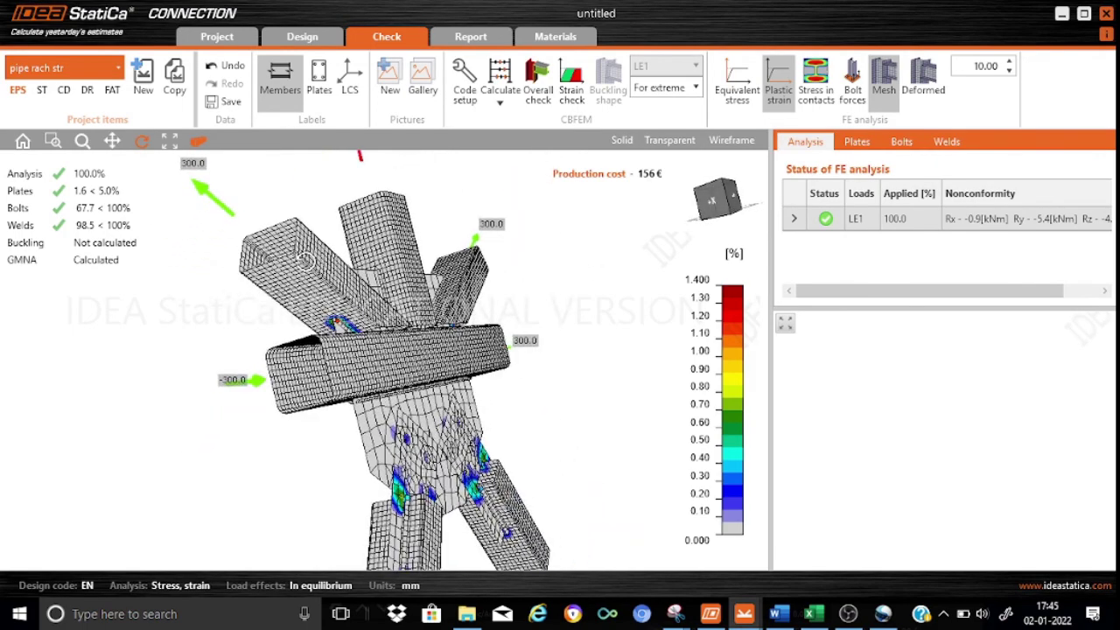
left_click_drag(528, 364, 448, 406)
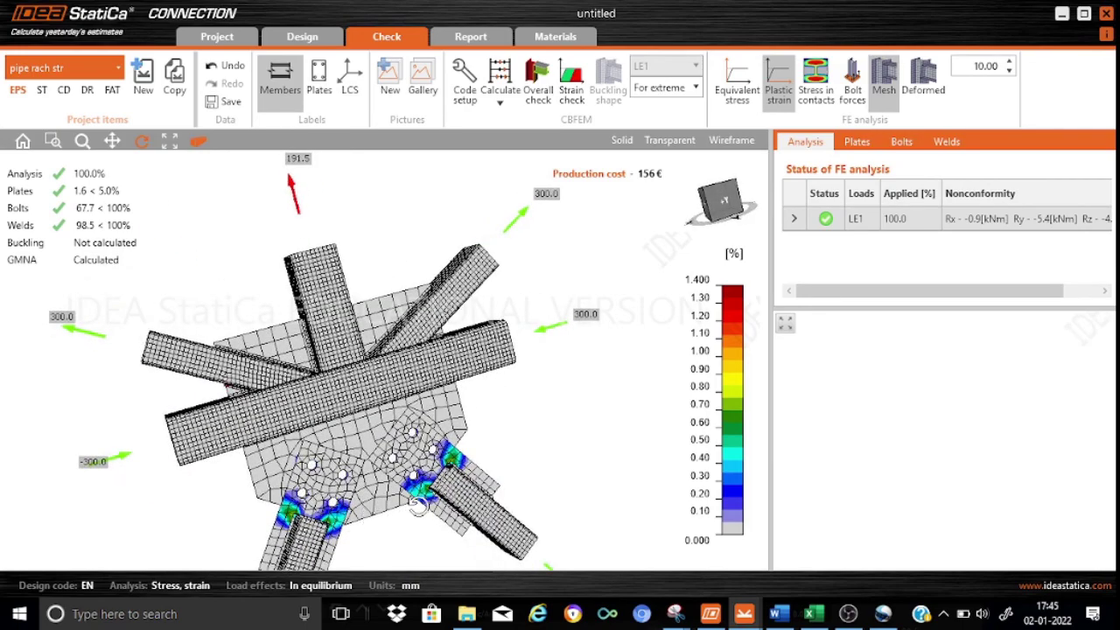
left_click_drag(588, 397, 446, 415)
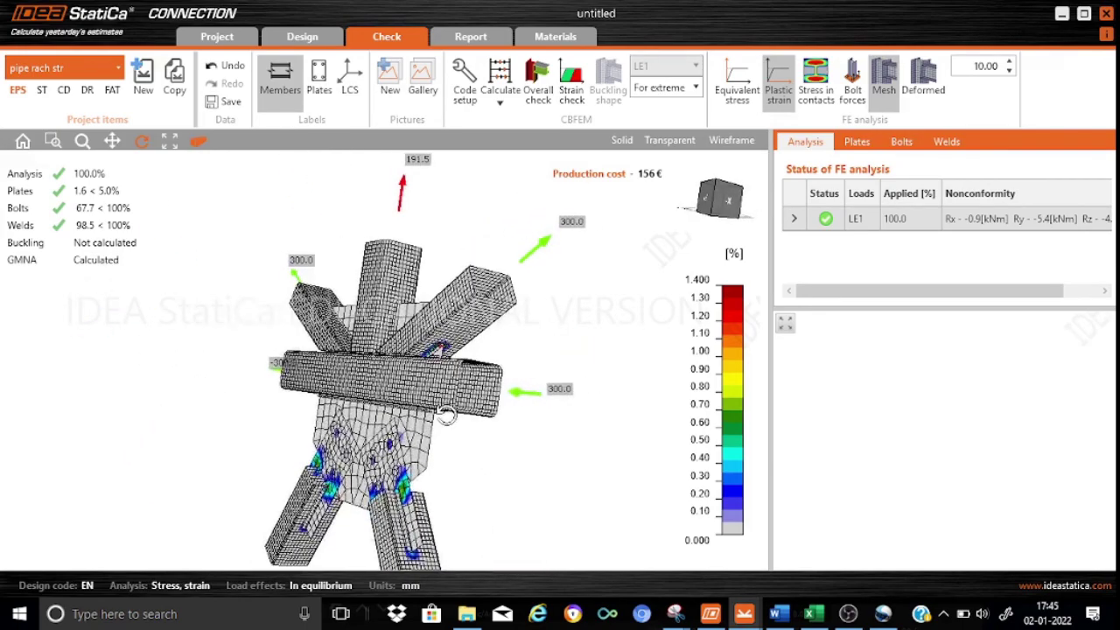
scroll(446, 416, "up", 5)
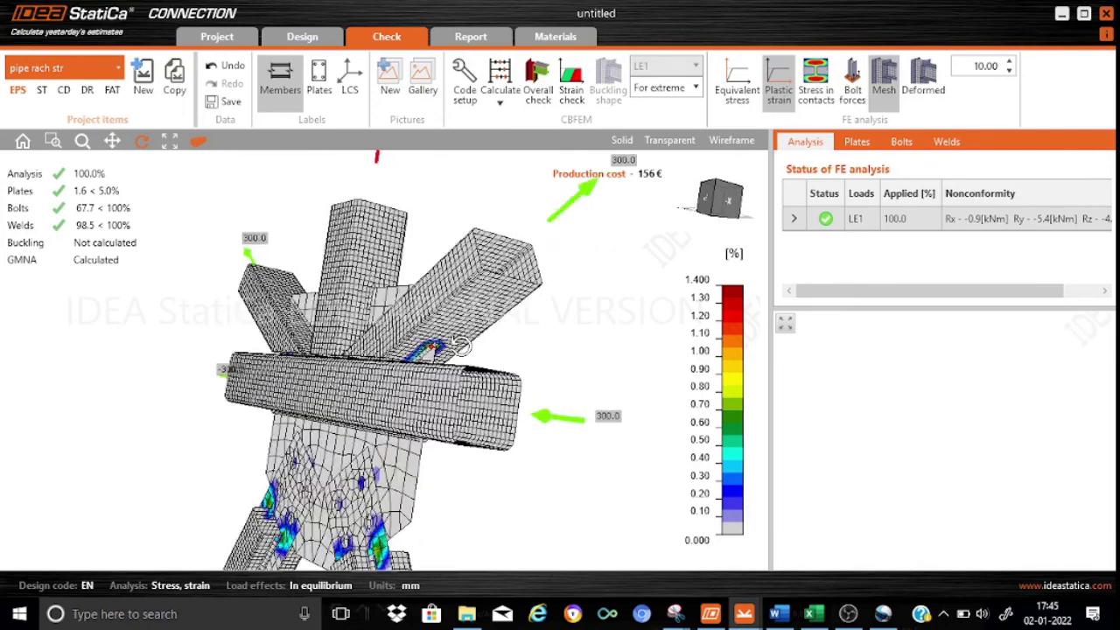
scroll(439, 376, "up", 1)
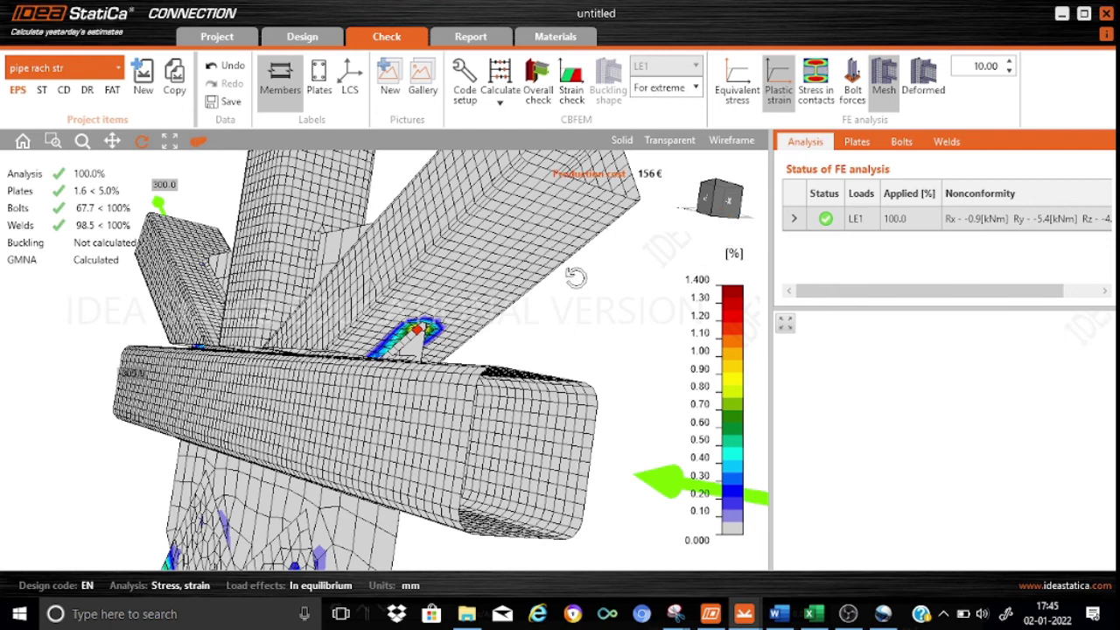
Step: Display the equivalent stress and examine its distribution on the stiffening plate, connecting plates and bolt holes
left_click(743, 90)
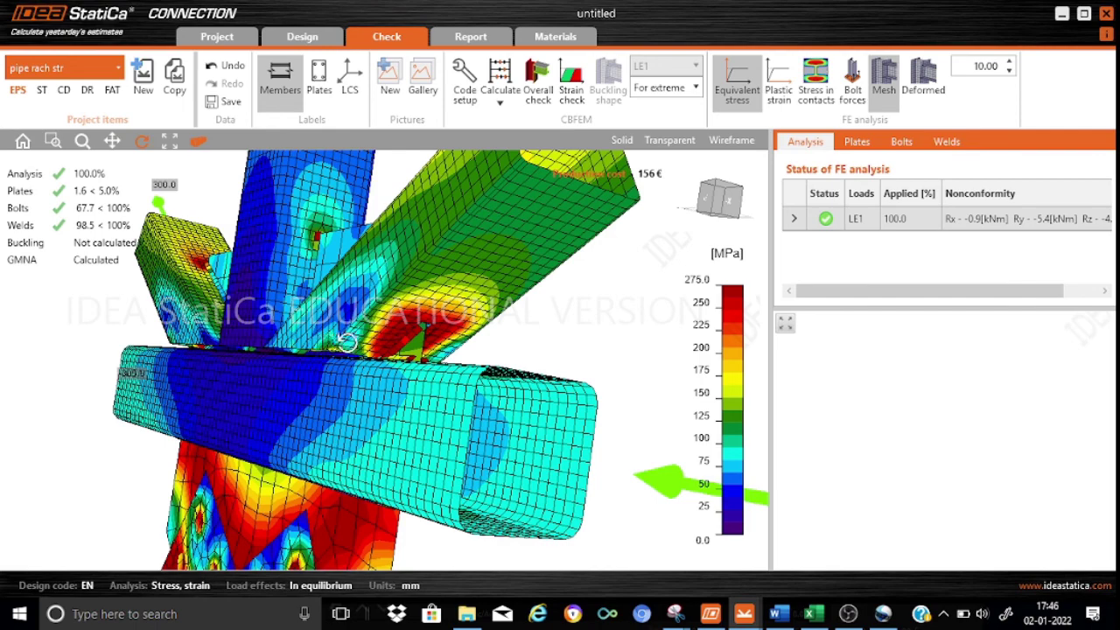
left_click(198, 141)
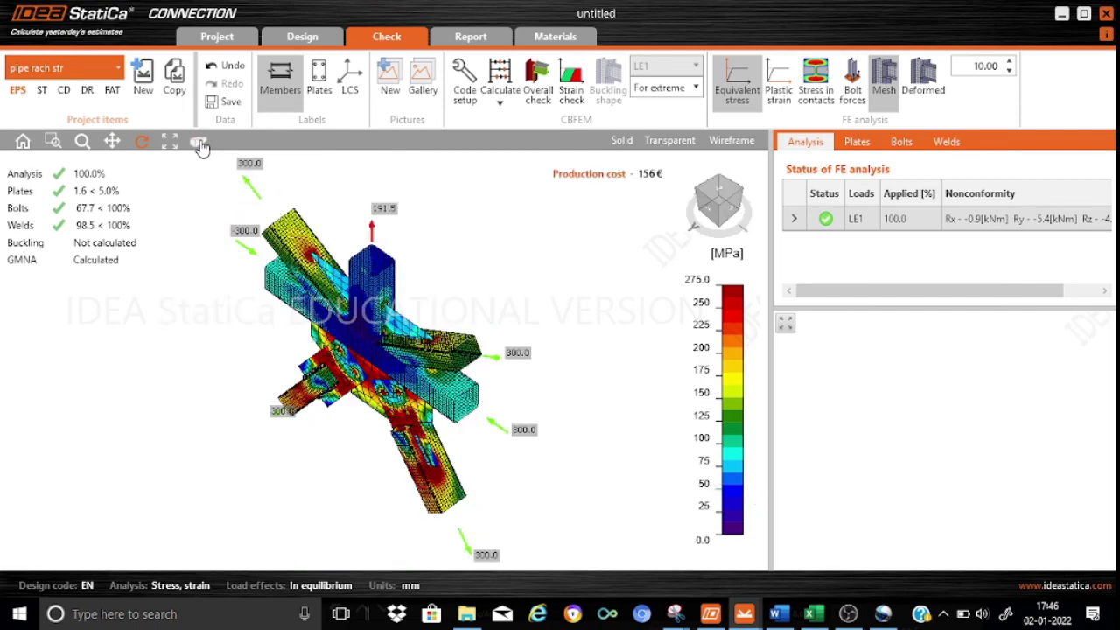
left_click_drag(498, 348, 535, 278)
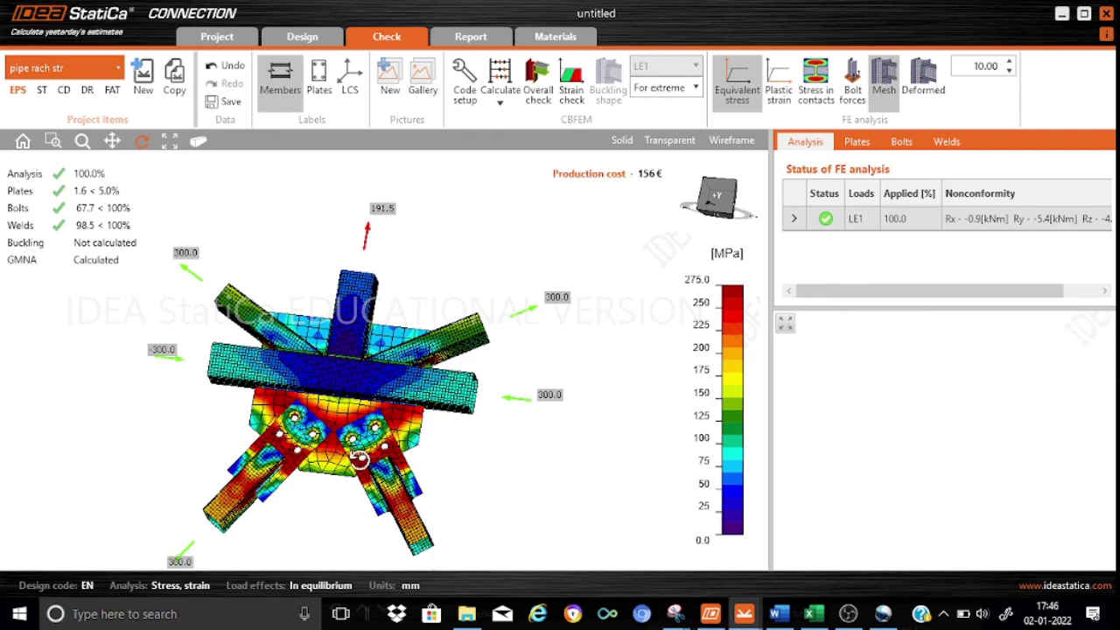
scroll(254, 490, "up", 5)
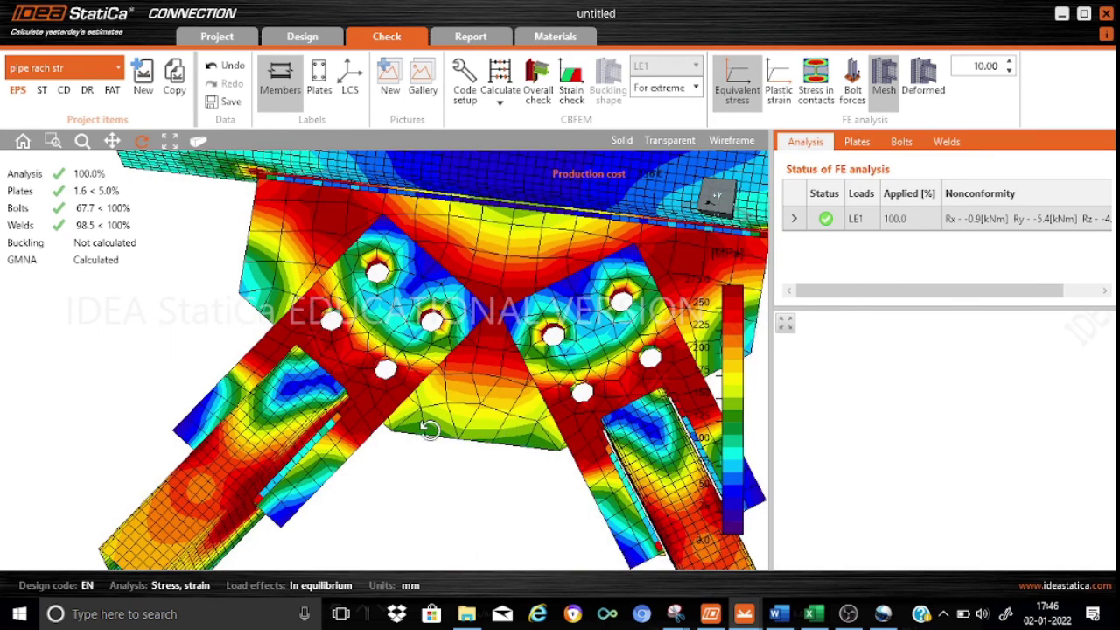
scroll(429, 428, "down", 5)
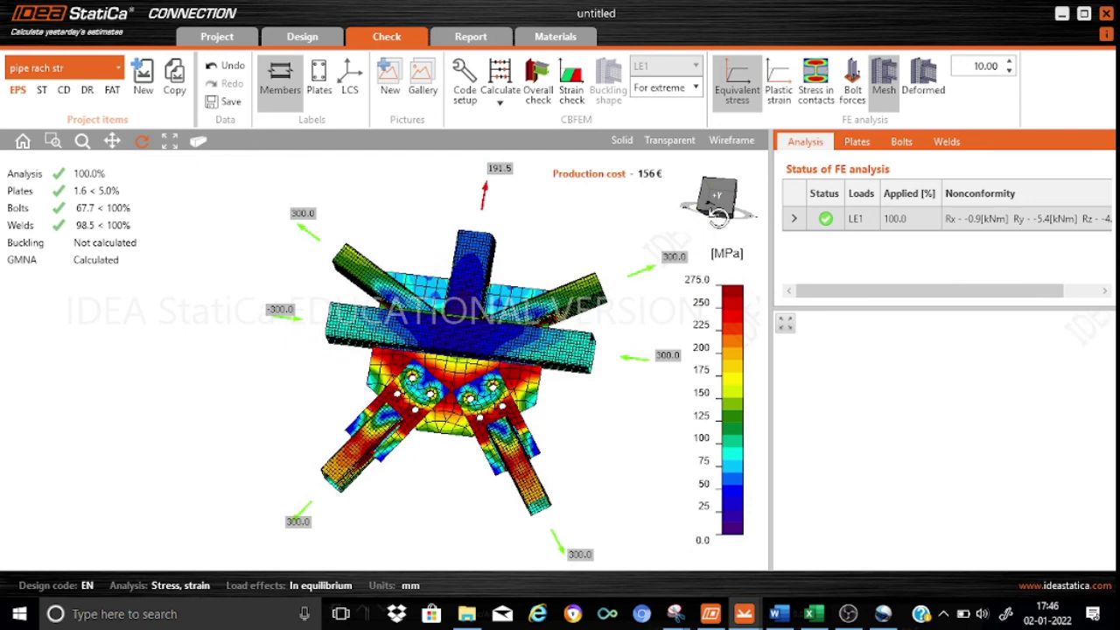